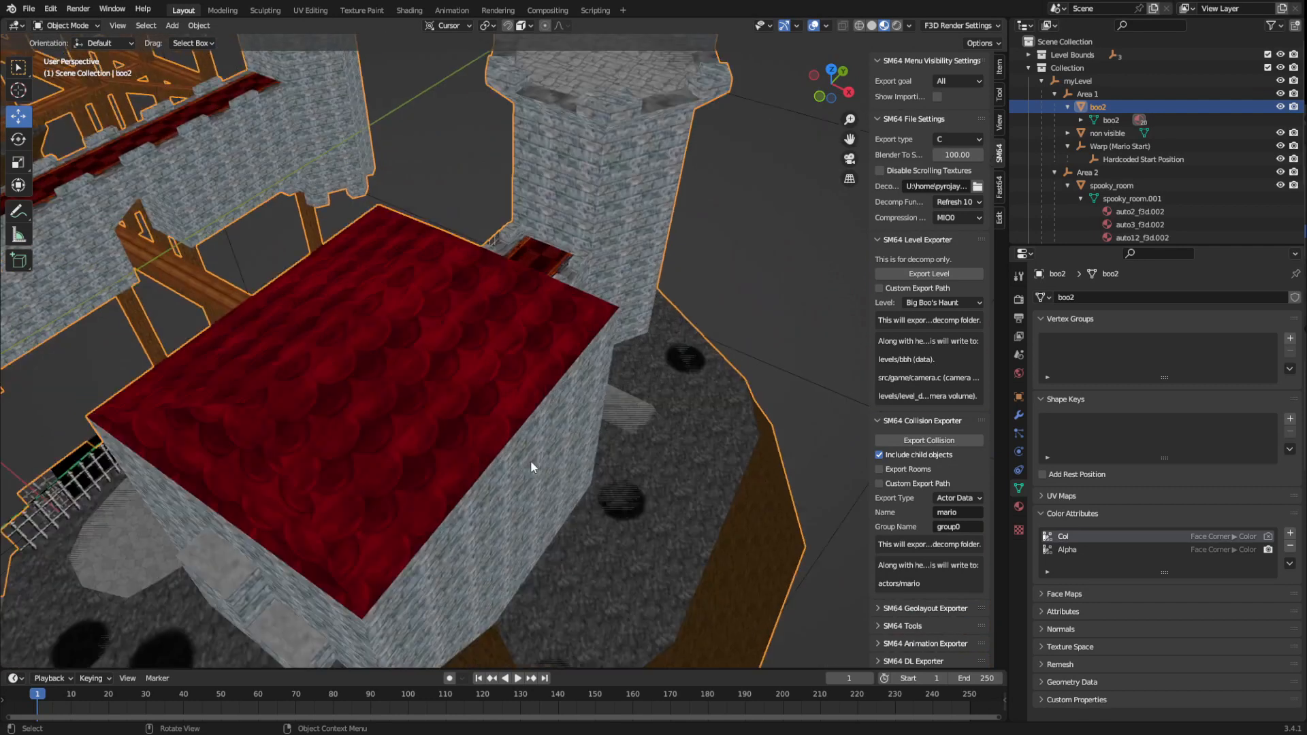
- Try painting a green spot on the red roof of the boo2 mesh in Vertex Paint mode
scroll(530, 459, "up", 1)
scroll(529, 455, "down", 1)
middle_click_drag(527, 453, 549, 450)
left_click(86, 29)
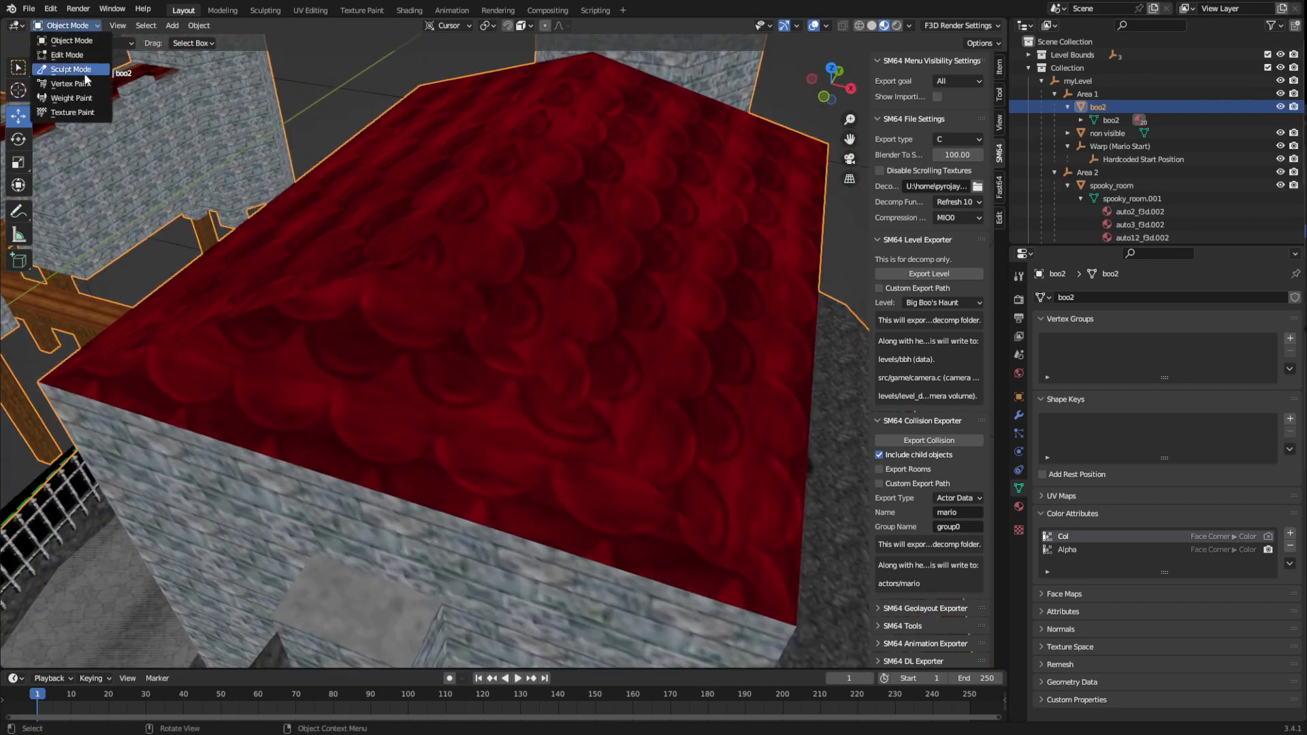
left_click(89, 81)
left_click(154, 44)
left_click_drag(168, 77, 175, 84)
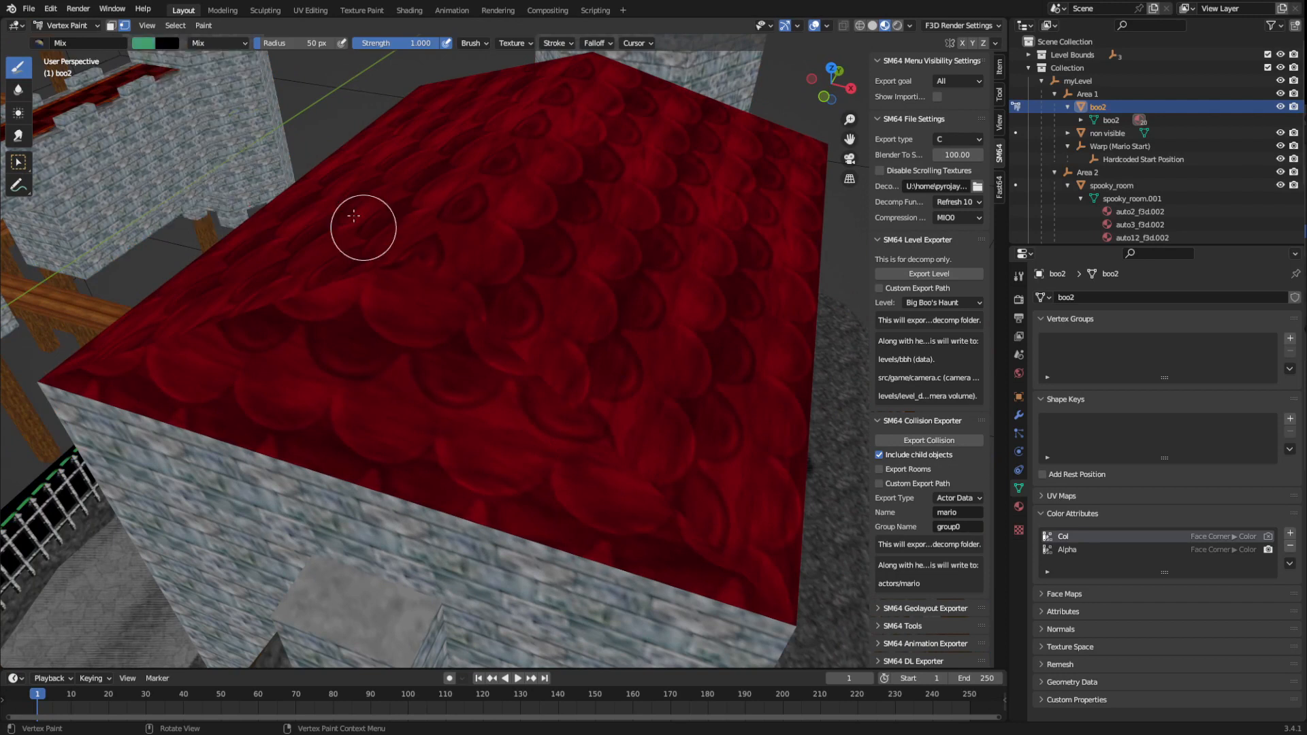
left_click(175, 26)
left_click(180, 40)
left_click(426, 260)
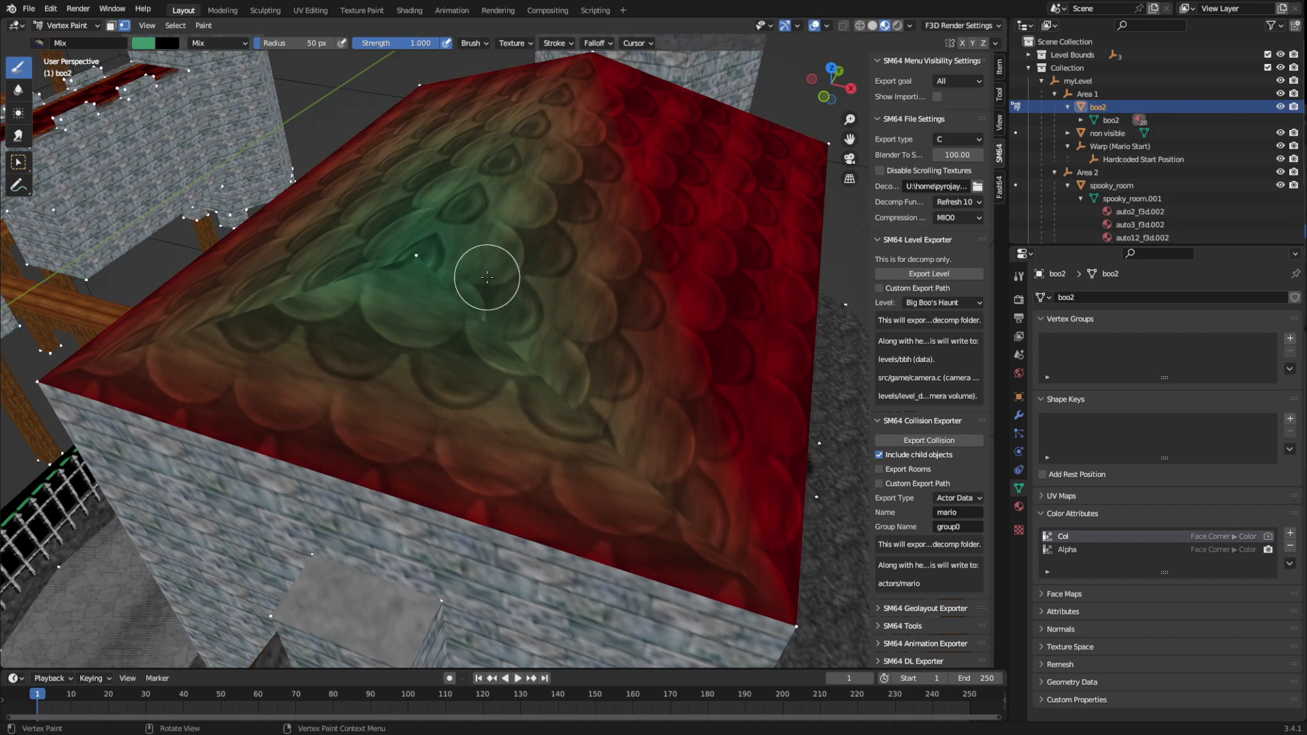
- Undo the paint stroke on the roof and return the mesh to Object Mode
key("ctrl+z")
left_click(113, 26)
middle_click_drag(390, 350, 512, 423)
left_click(90, 25)
left_click(68, 41)
middle_click_drag(496, 370, 575, 400)
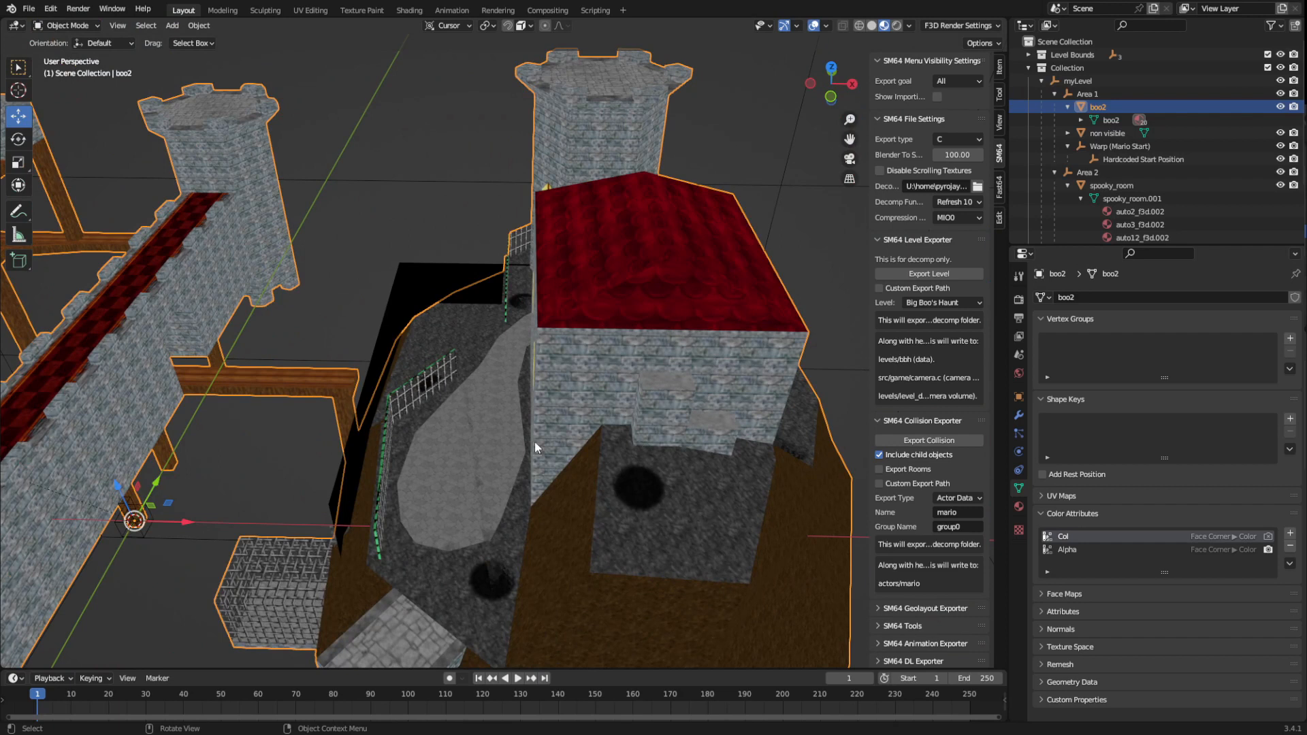
middle_click_drag(513, 499, 549, 490)
scroll(614, 457, "down", 4)
scroll(614, 457, "up", 4)
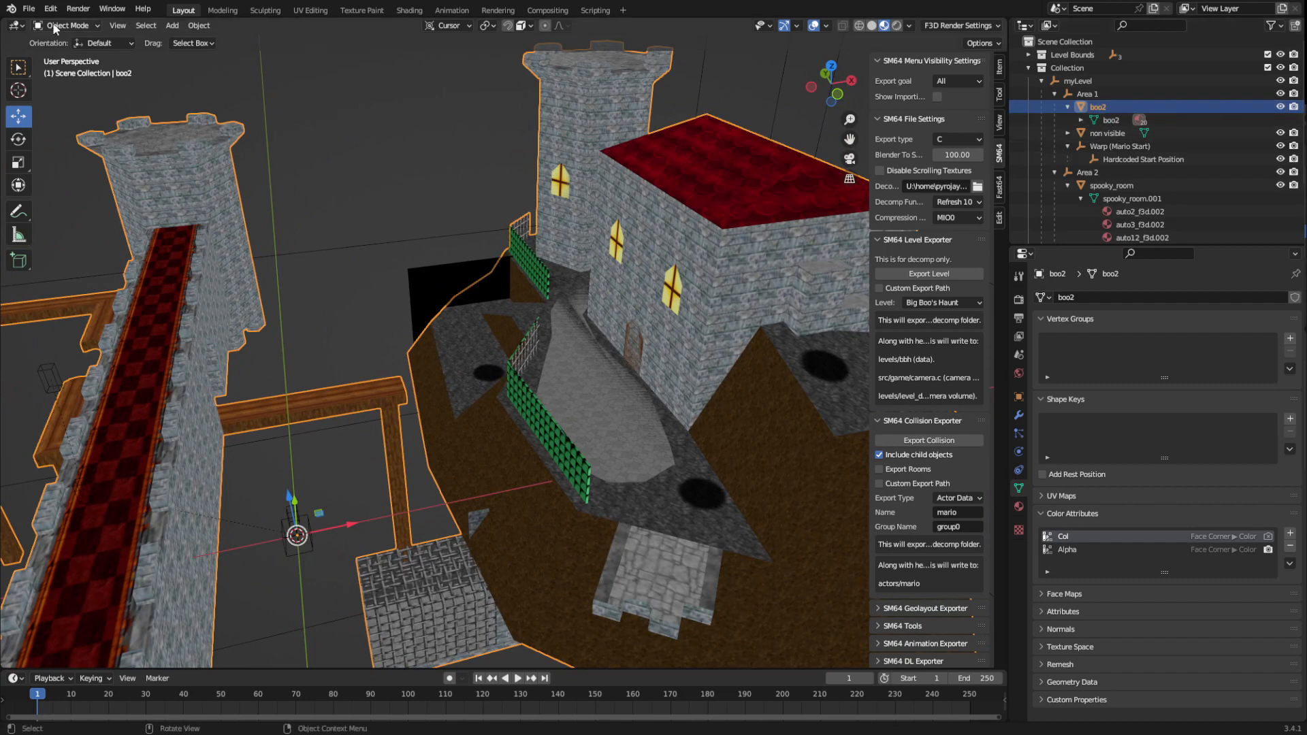
- Append the vertex-lighting node groups from vertex_lighting_geo_nodes.blend in D:\Downloads
left_click(31, 11)
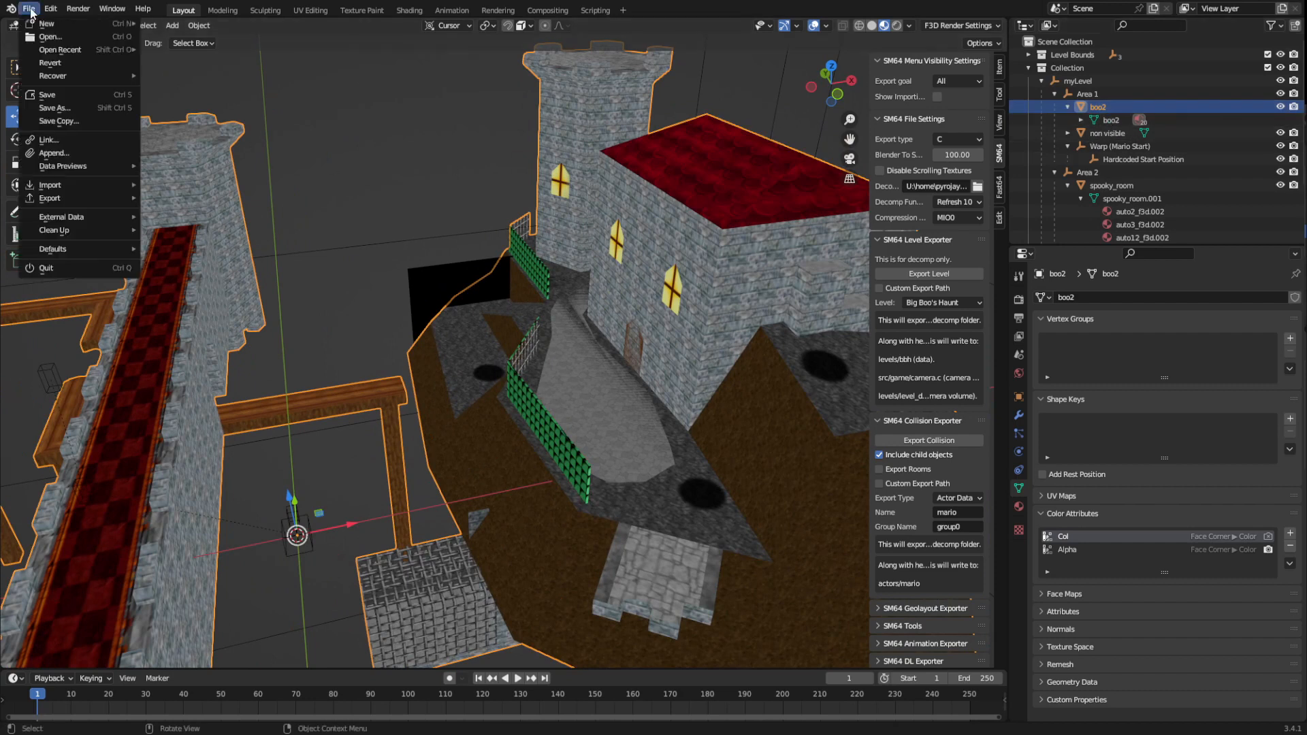
left_click(58, 154)
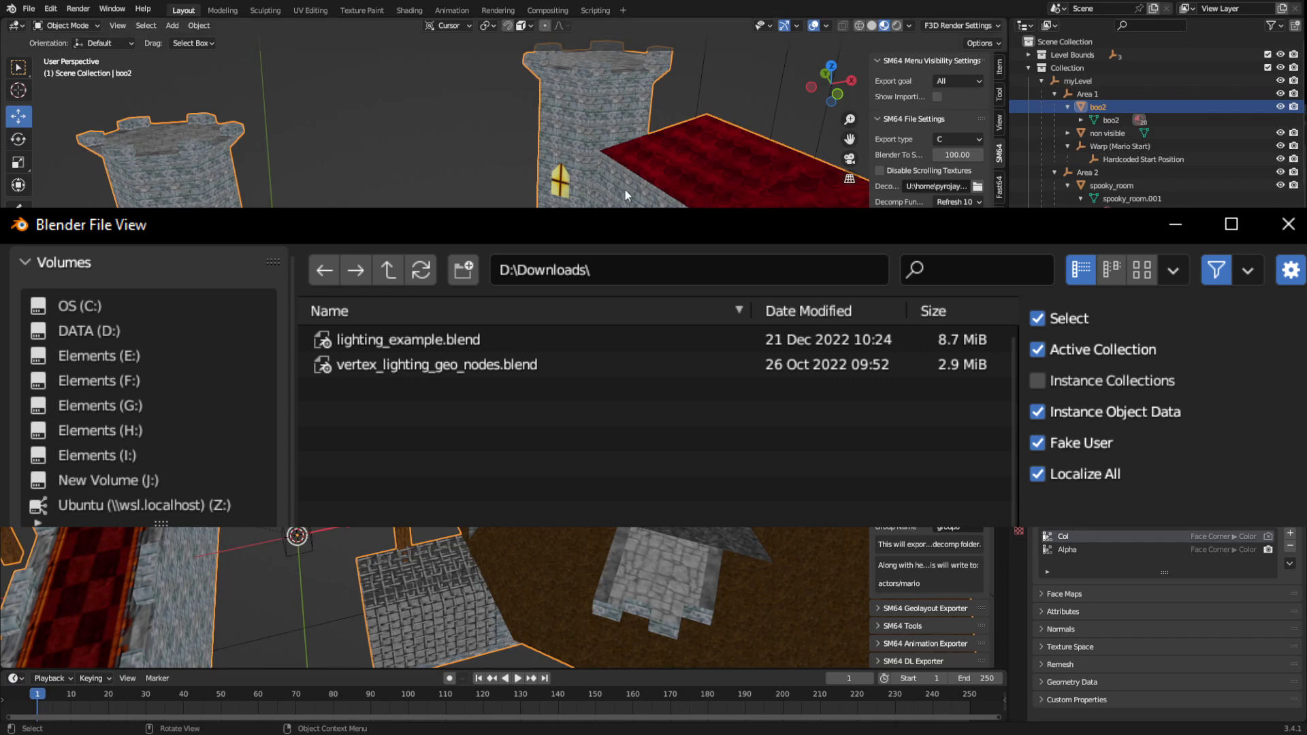
double_click(436, 365)
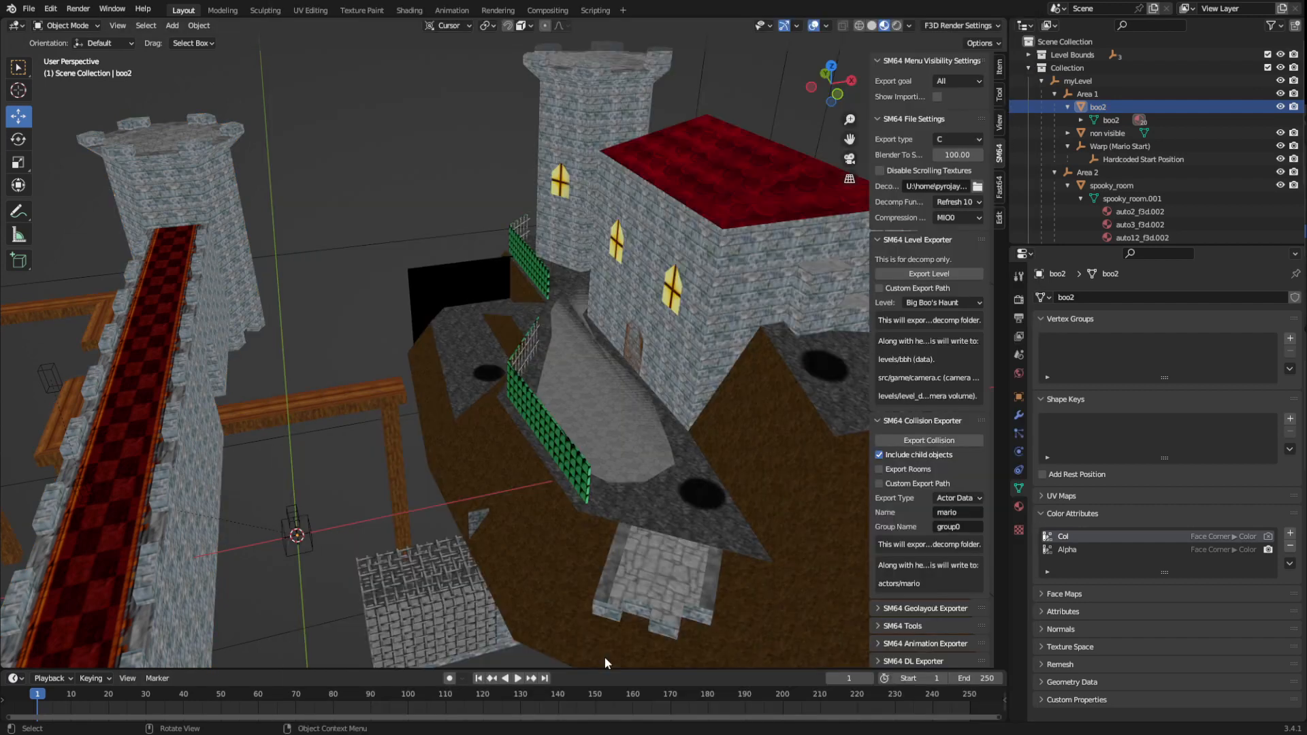
- Change the timeline area to a Geometry Node Editor and enlarge it to about half the viewport height
left_click(12, 680)
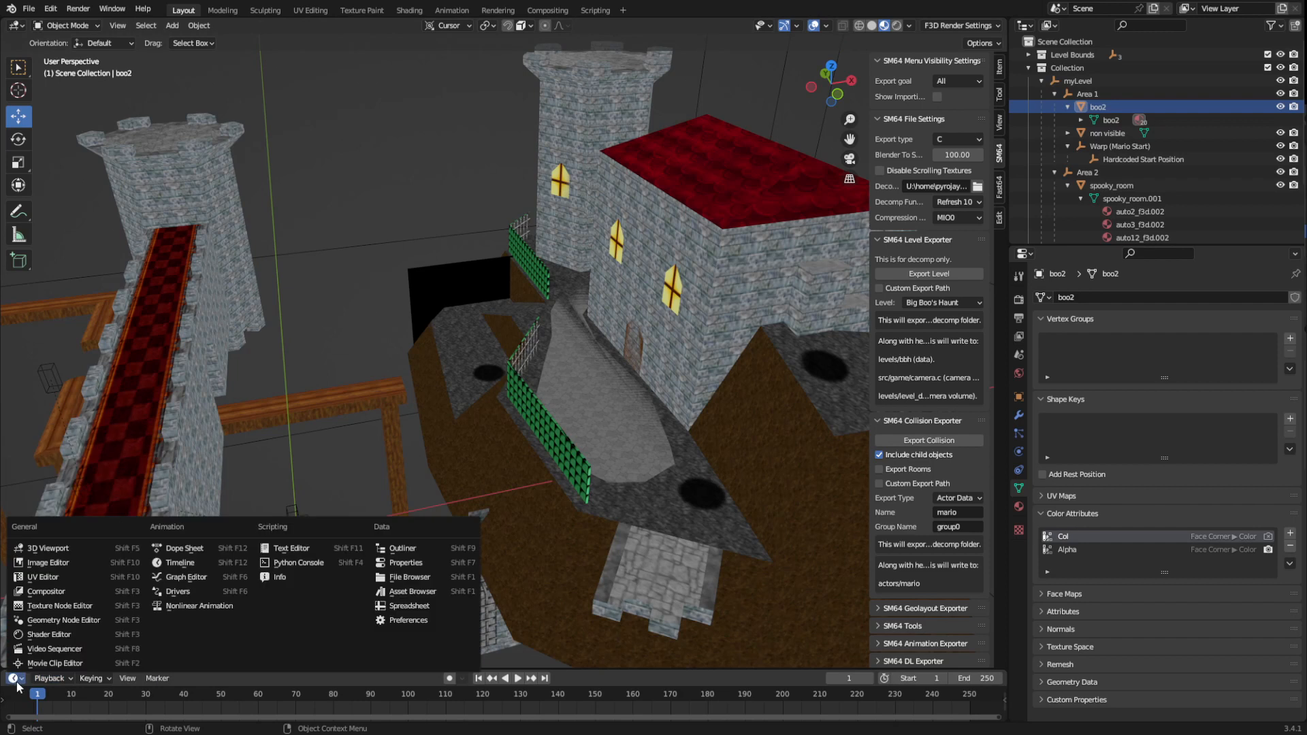
left_click(47, 621)
left_click_drag(361, 667, 378, 443)
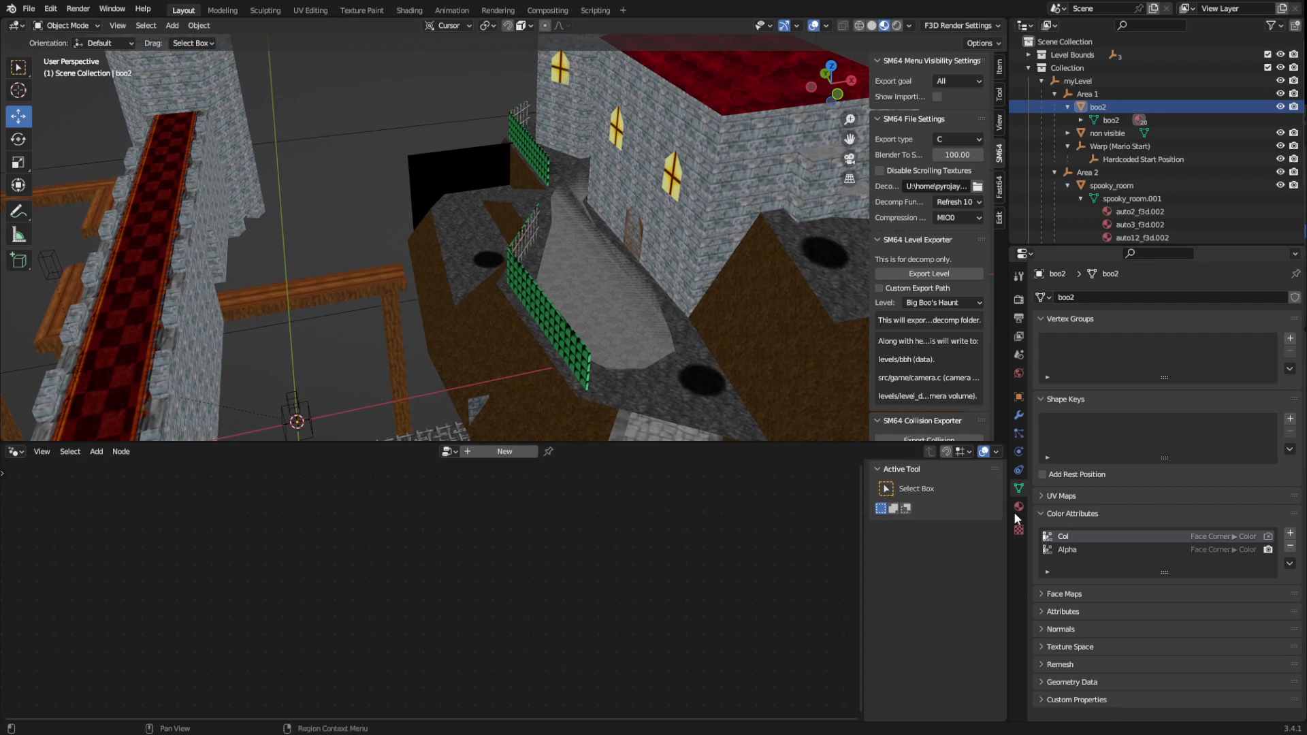
- Add a Geometry Nodes modifier to boo2 and create a new node tree for it
left_click(1019, 415)
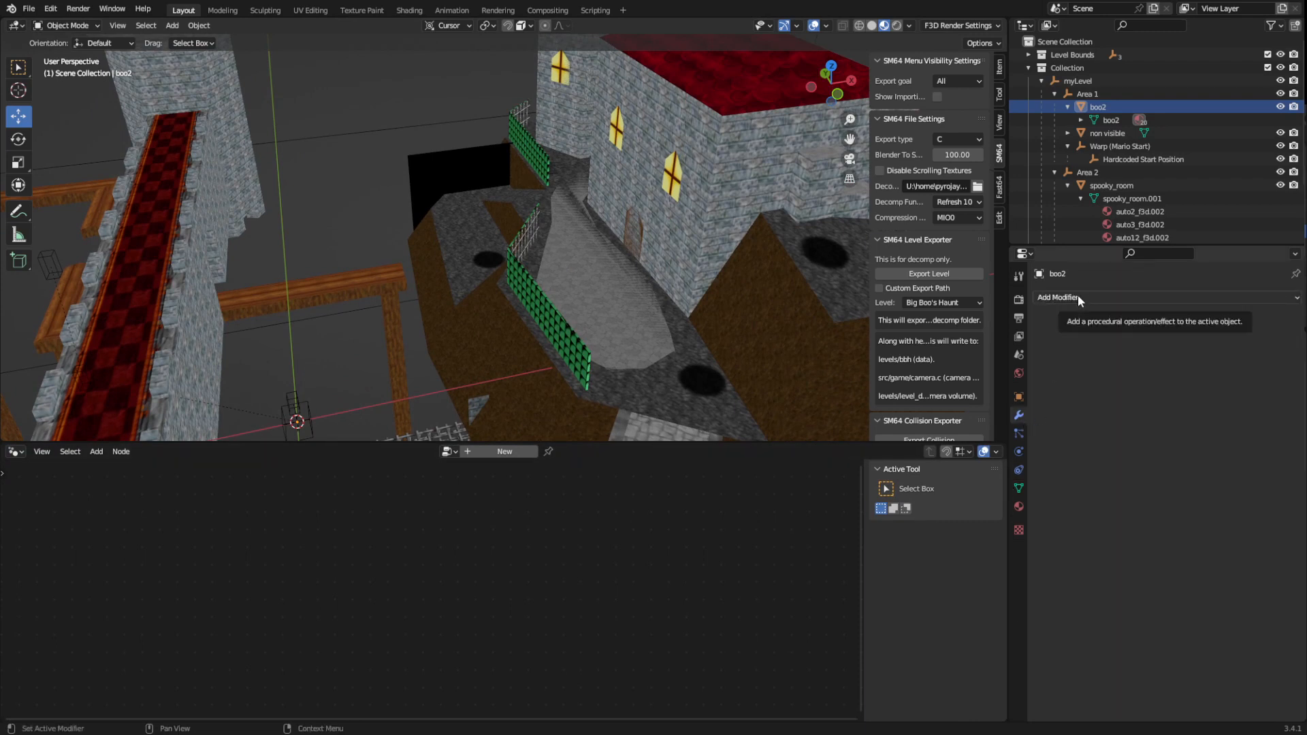
left_click(1060, 298)
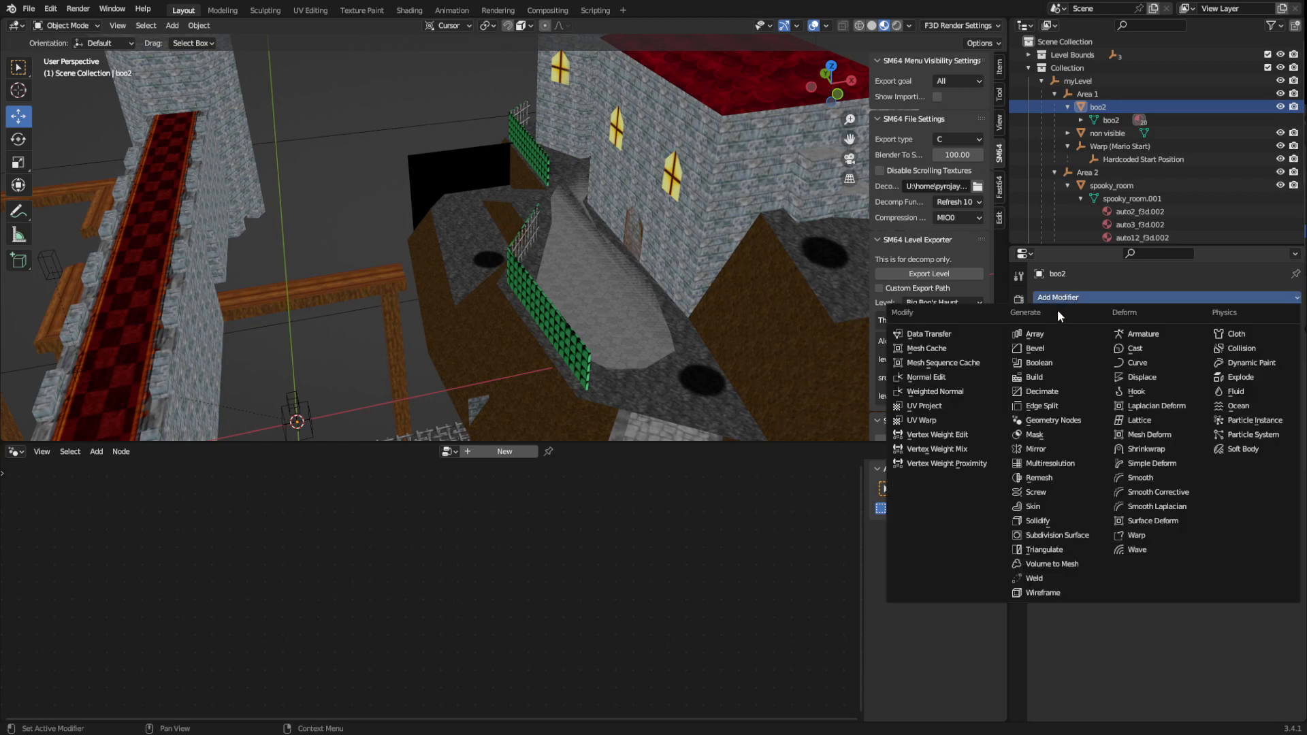
left_click(1055, 416)
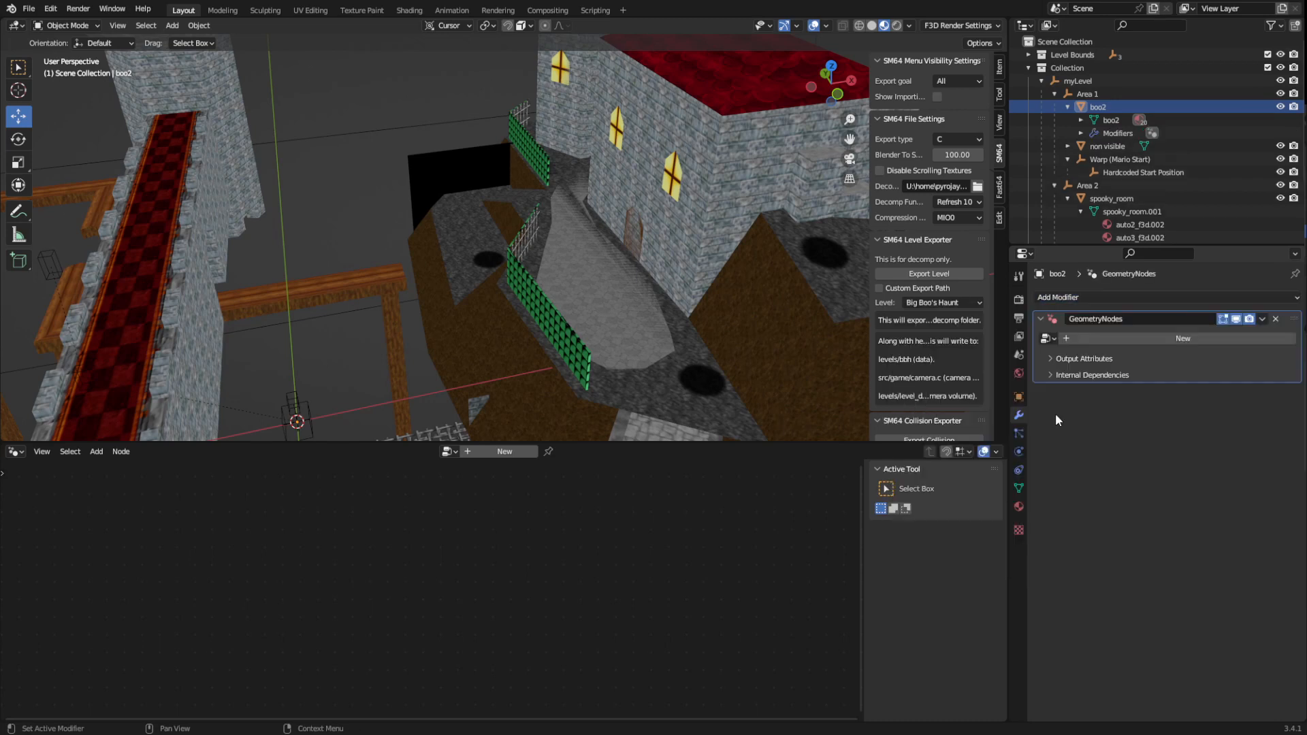
left_click(1080, 339)
scroll(407, 653, "up", 15)
middle_click_drag(406, 654, 465, 632, "shift")
scroll(468, 558, "up", 11)
scroll(465, 632, "up", 8)
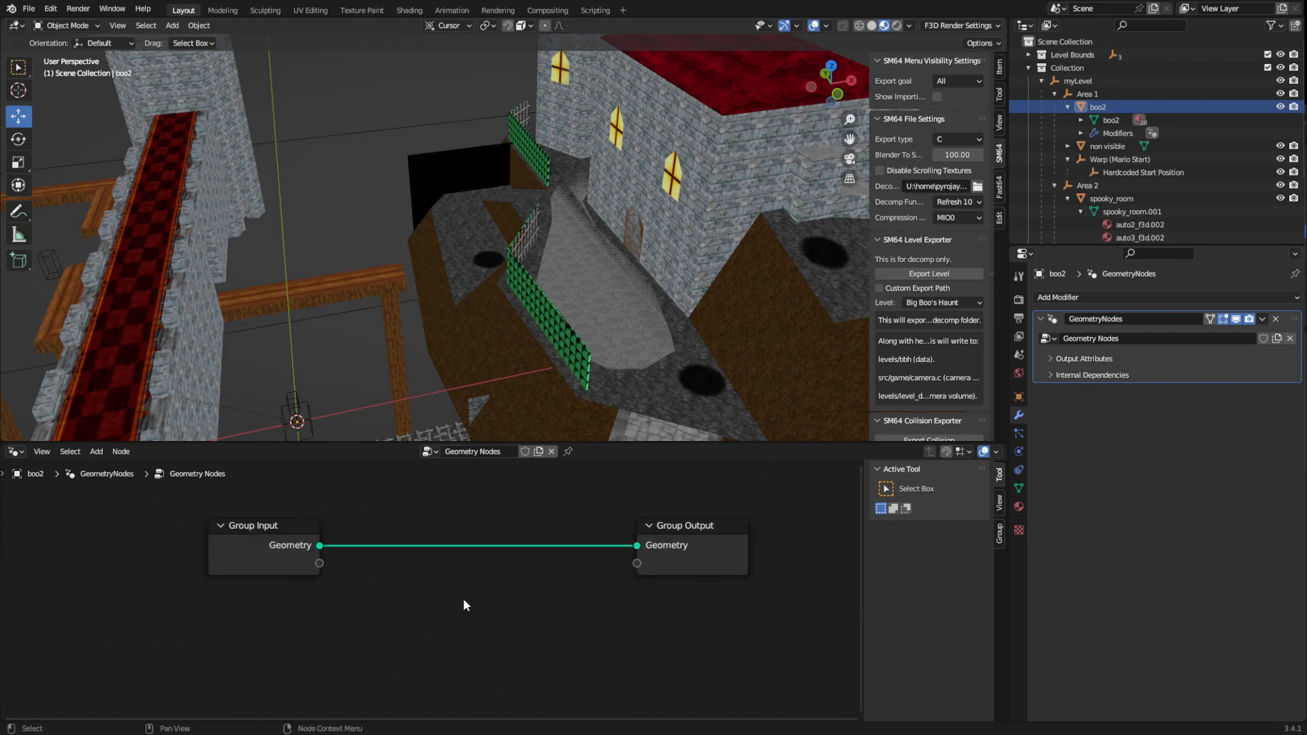
- Add an Edge Split modifier above the Geometry Nodes modifier, with its edge angle set to 180°
left_click(1117, 300)
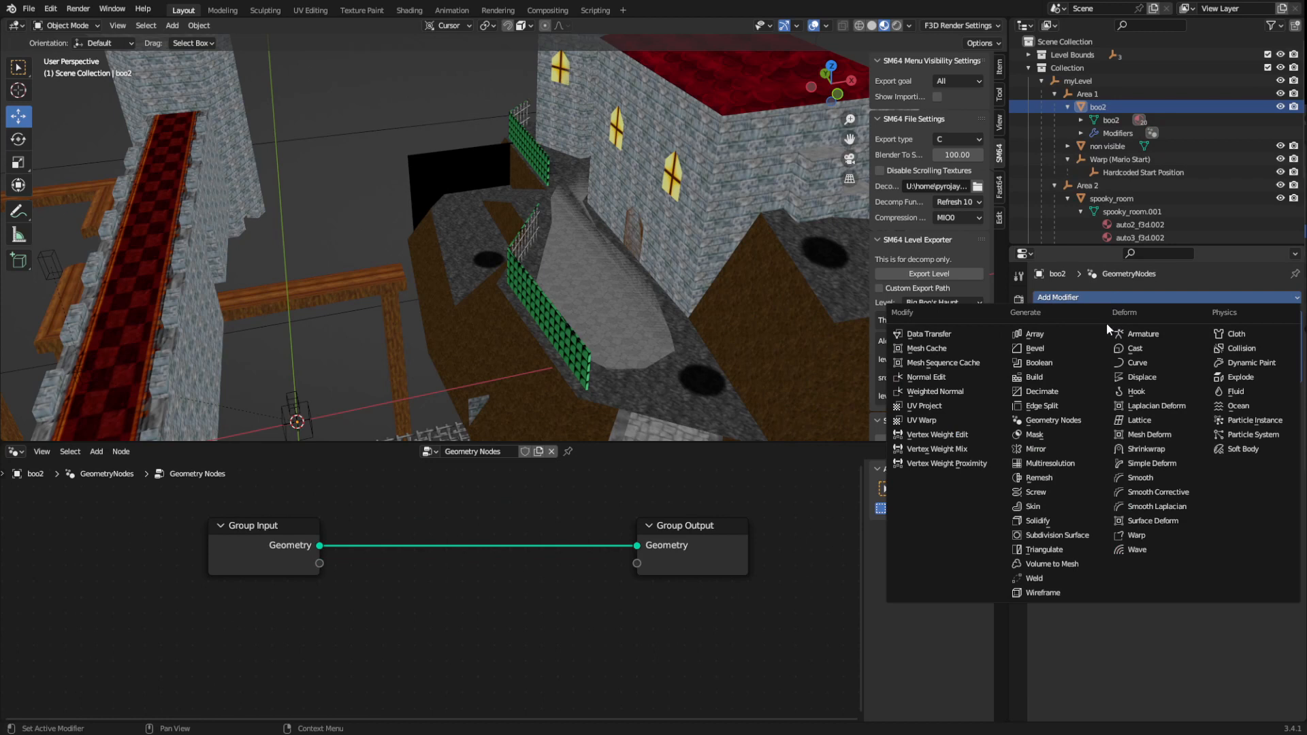
left_click(1074, 404)
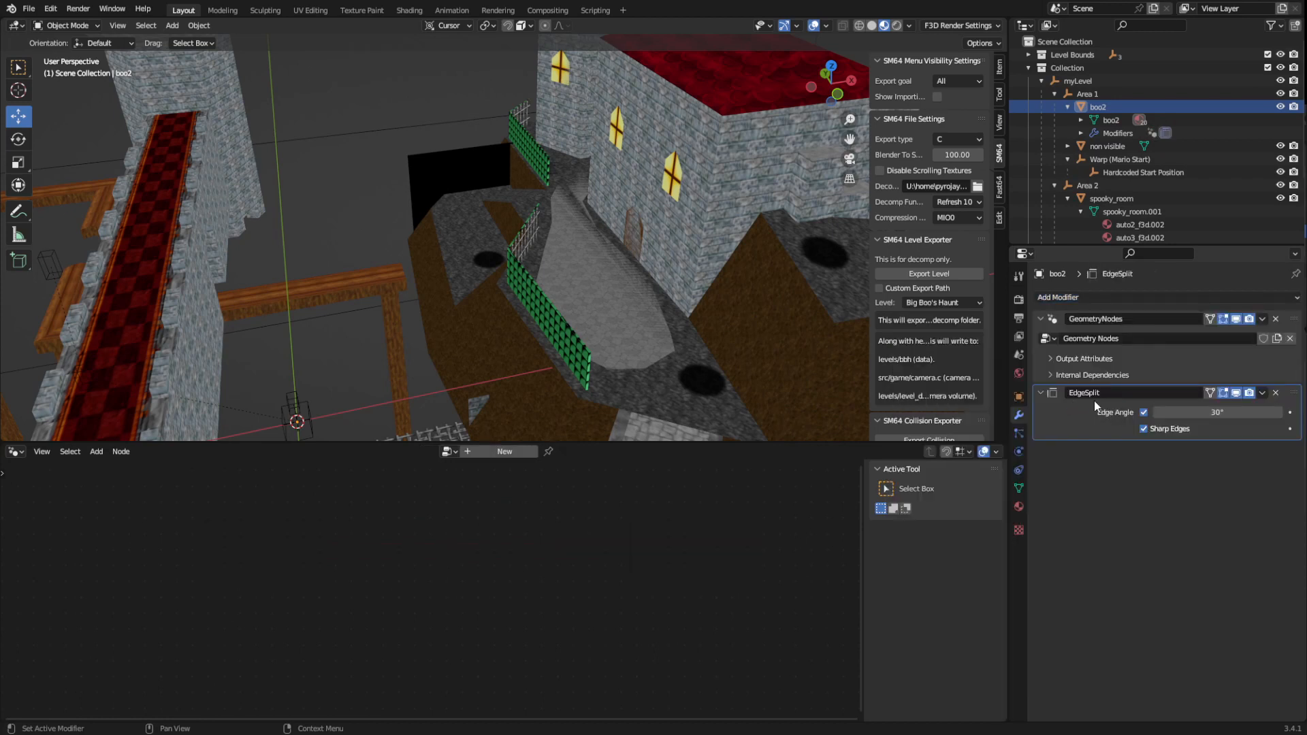
left_click_drag(1293, 398, 1293, 326)
mouse_move(1217, 338)
left_mouse_down()
mouse_move(1250, 339)
mouse_move(1202, 339)
left_mouse_up()
left_click_drag(1172, 339, 1205, 339)
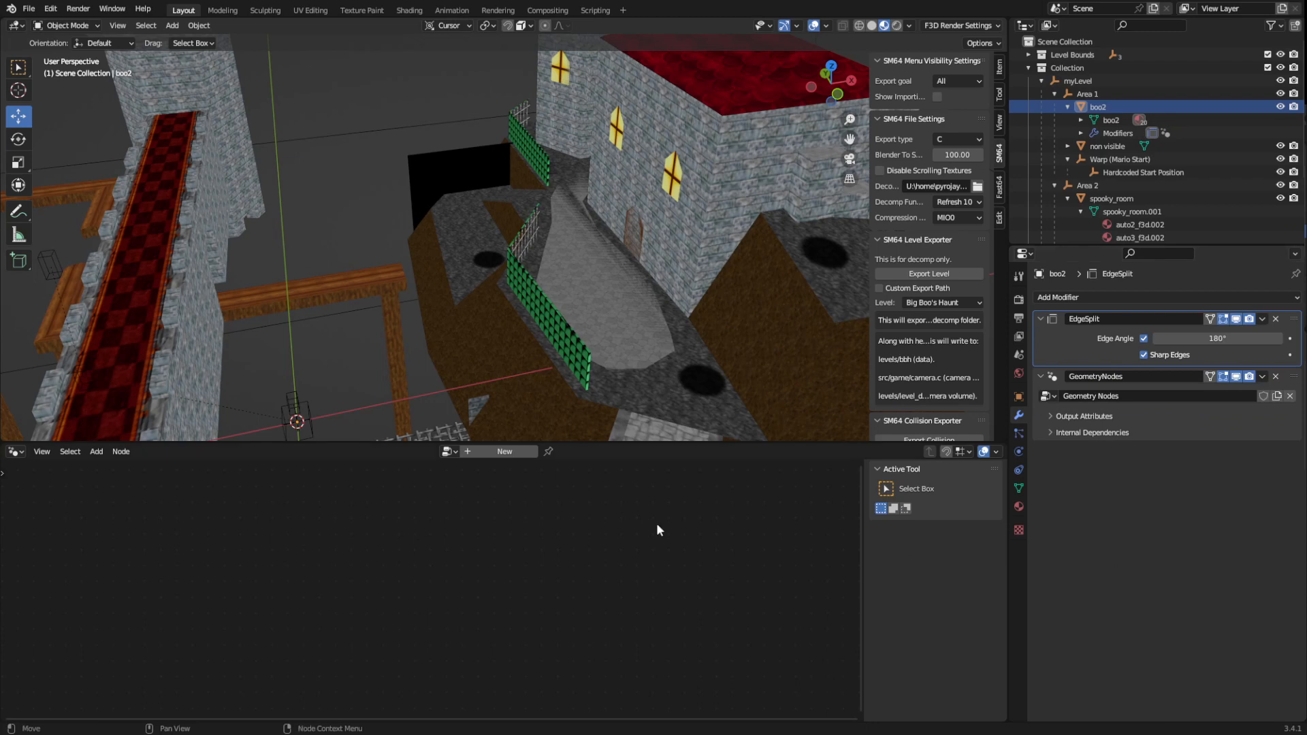
- Add a Color-type input to the node group of the Geometry Nodes modifier
left_click(1162, 419)
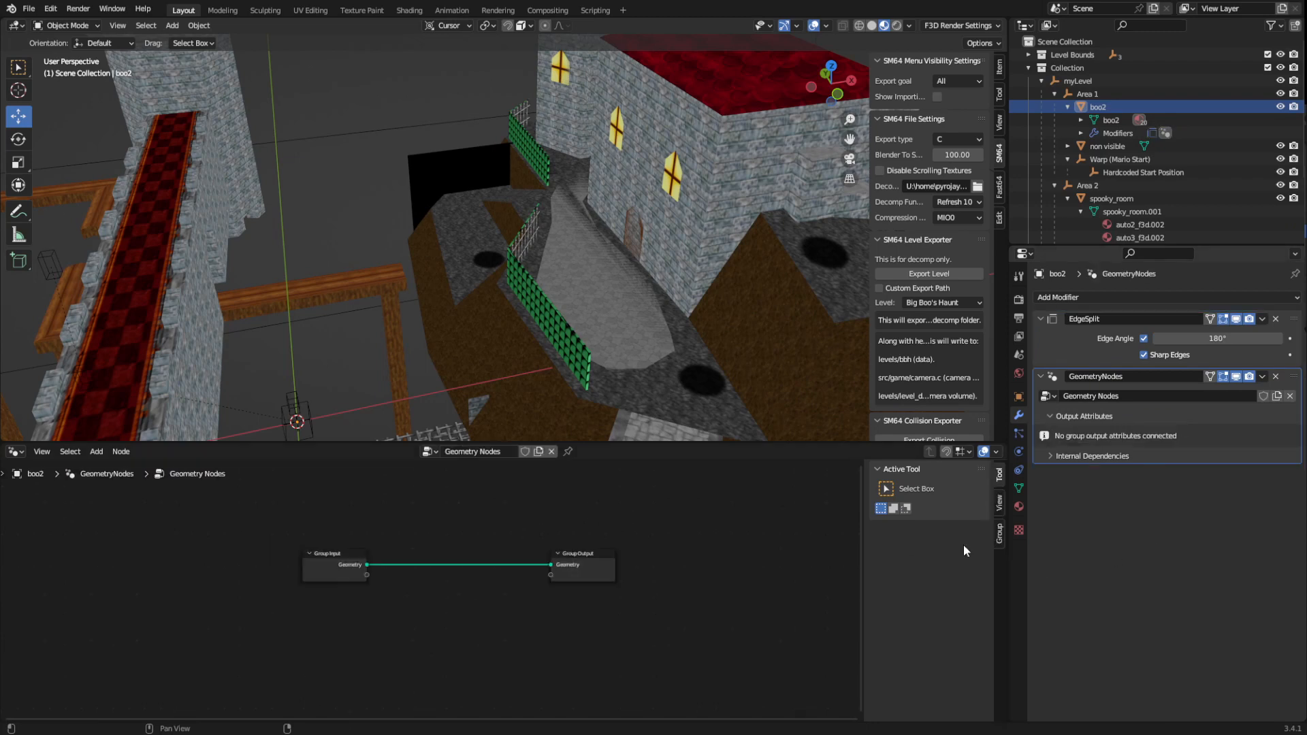
scroll(419, 630, "up", 2)
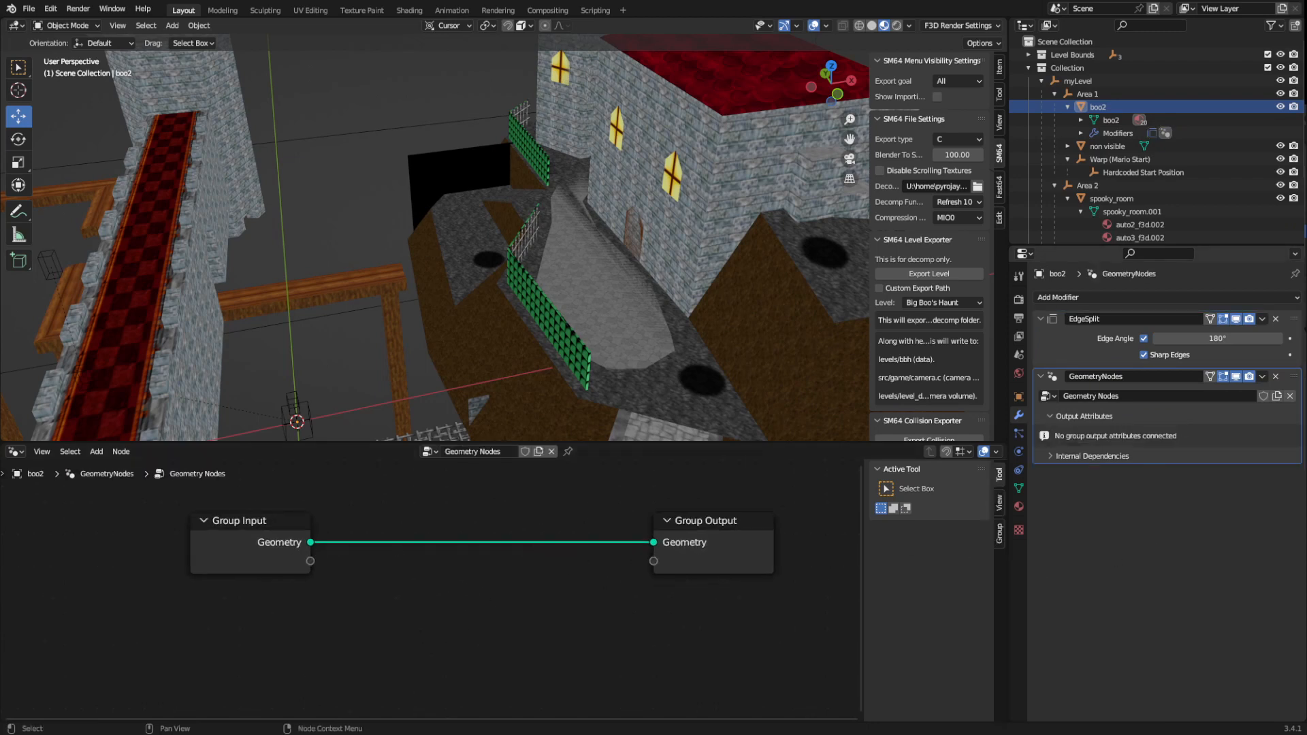
left_click(250, 533)
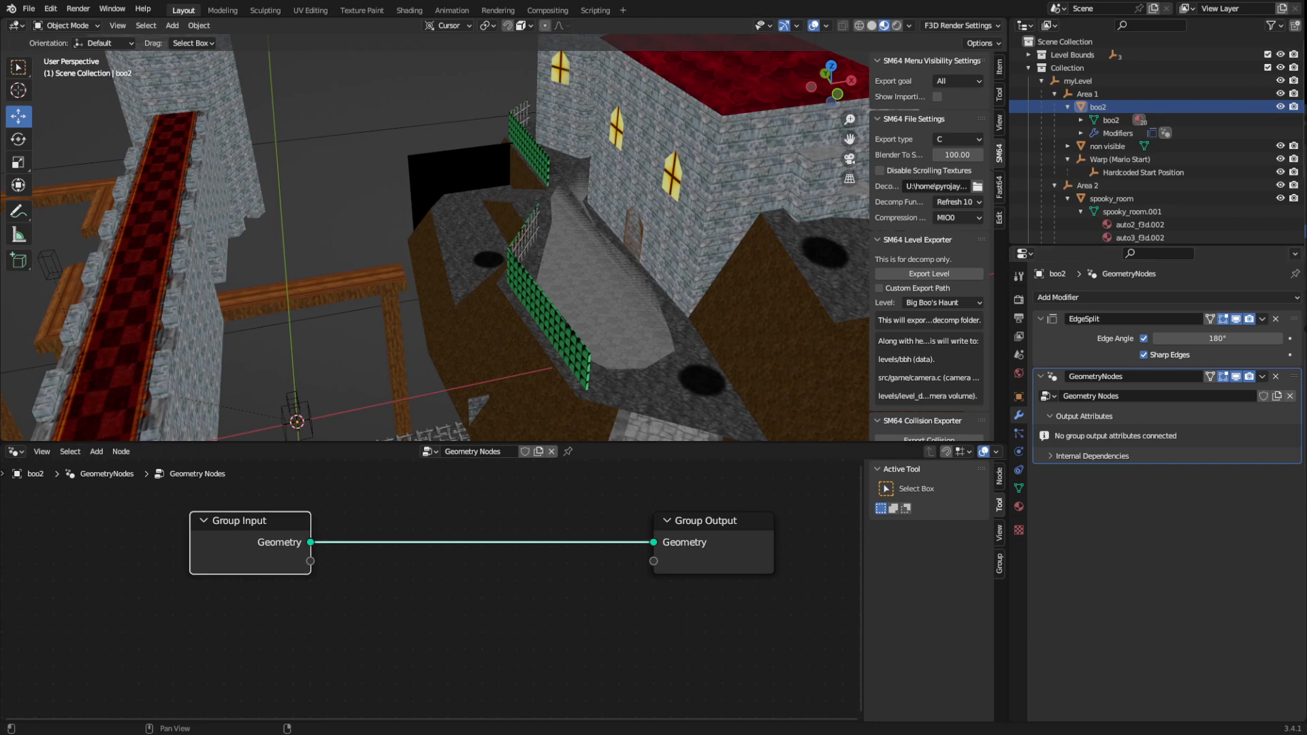
left_click(1000, 564)
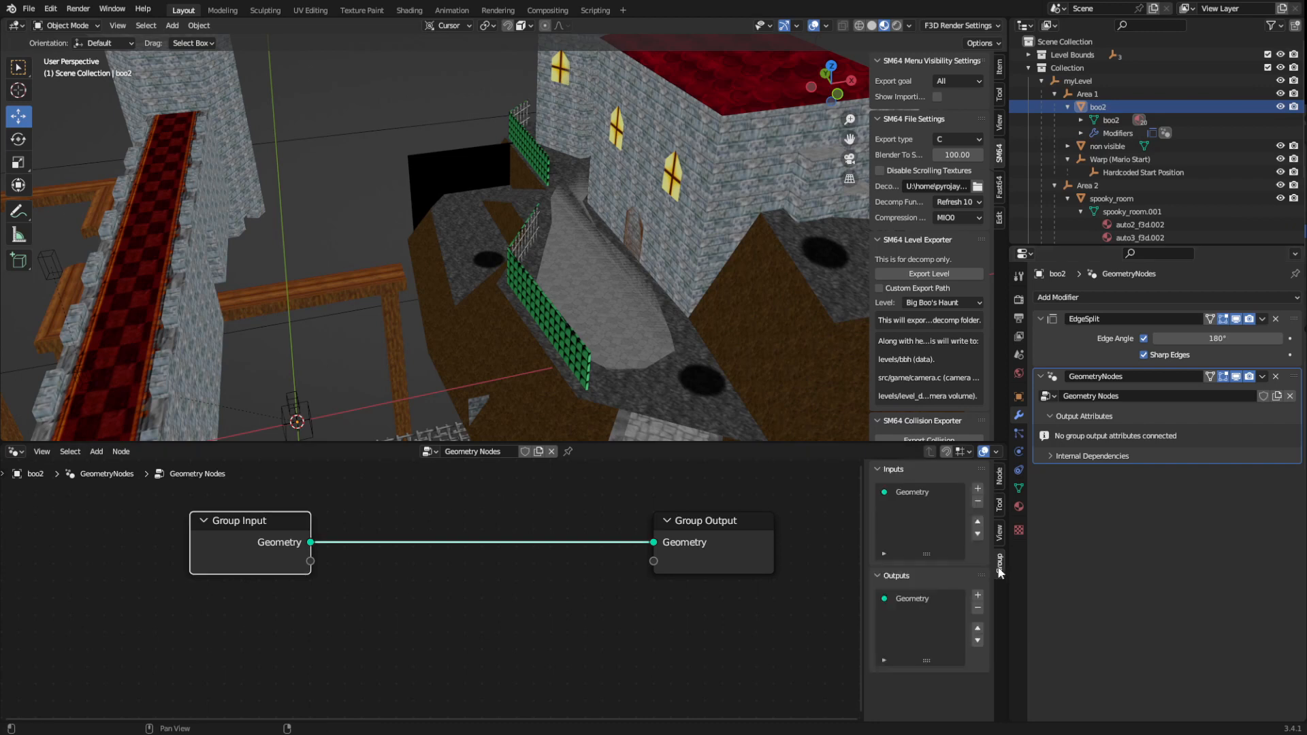
left_click(977, 488)
left_click(953, 570)
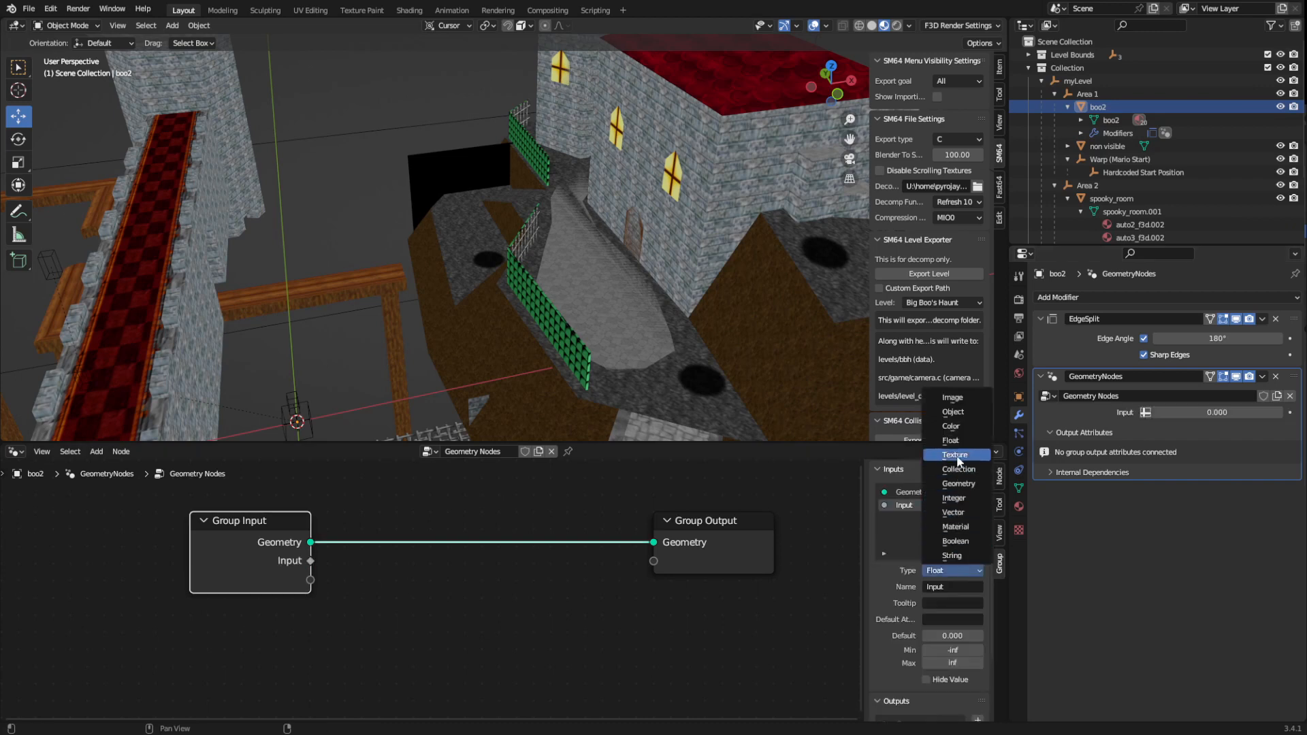
left_click(957, 426)
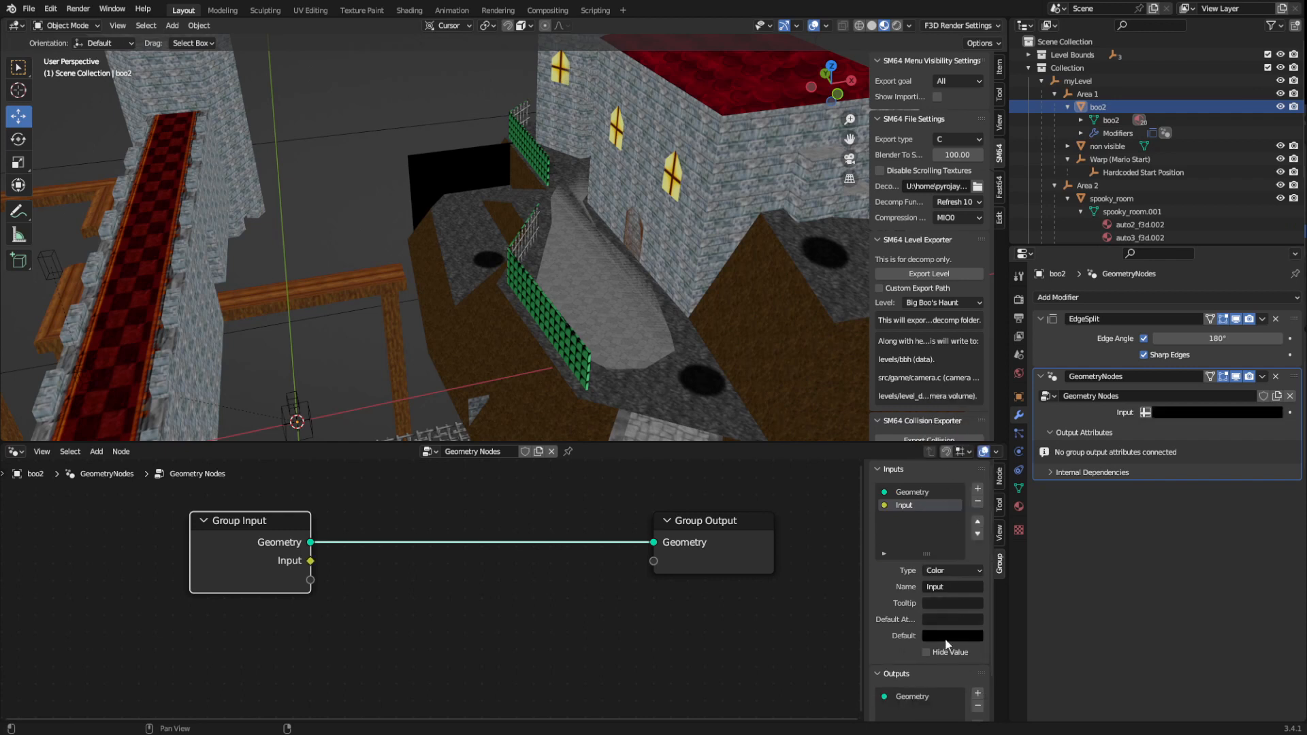
- Add a Color-type output to the node group with its attribute domain set to Face Corner
scroll(954, 628, "down", 2)
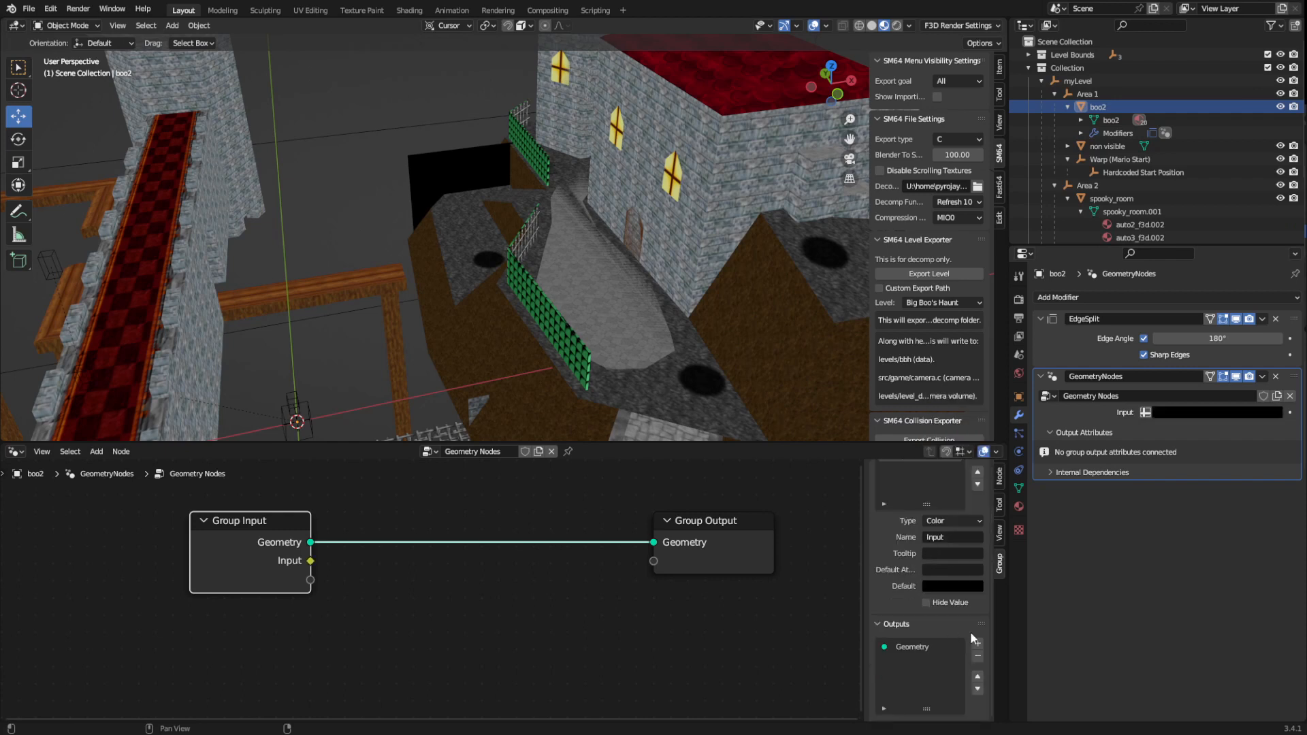
left_click(977, 643)
scroll(957, 613, "down", 5)
left_click(952, 584)
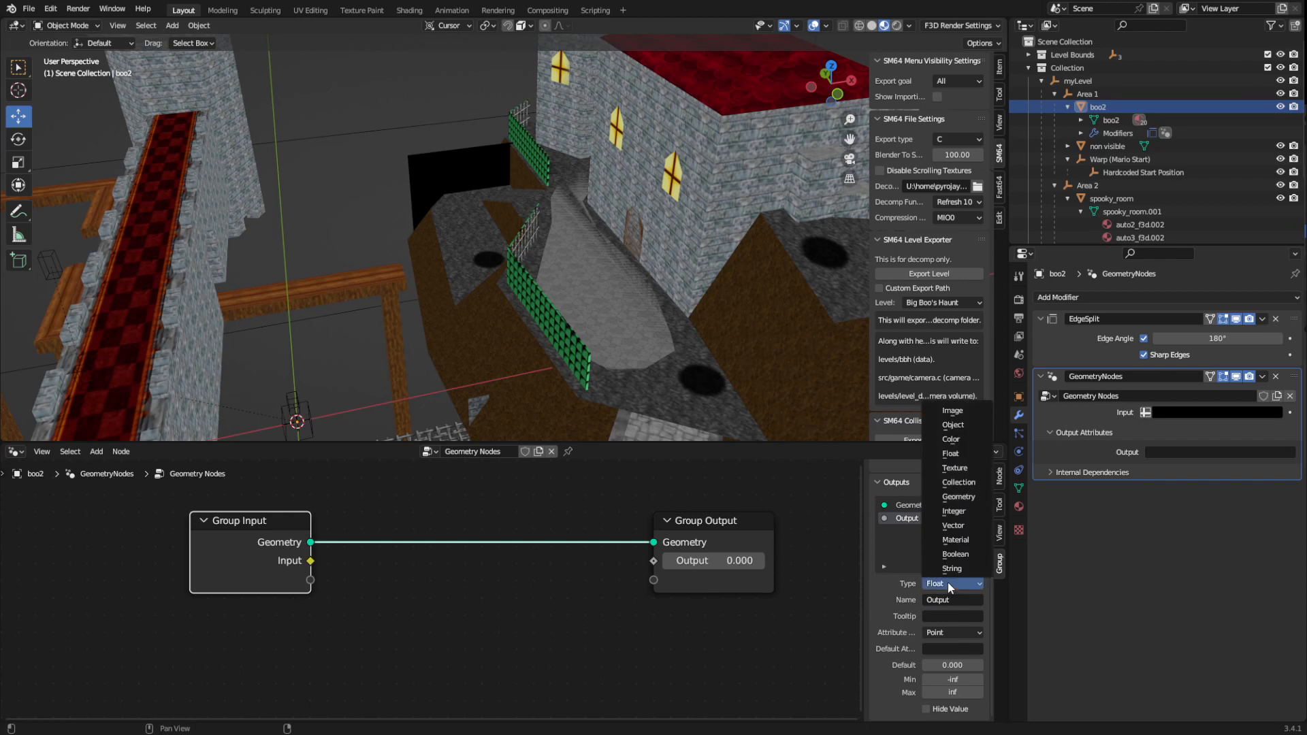
left_click(951, 439)
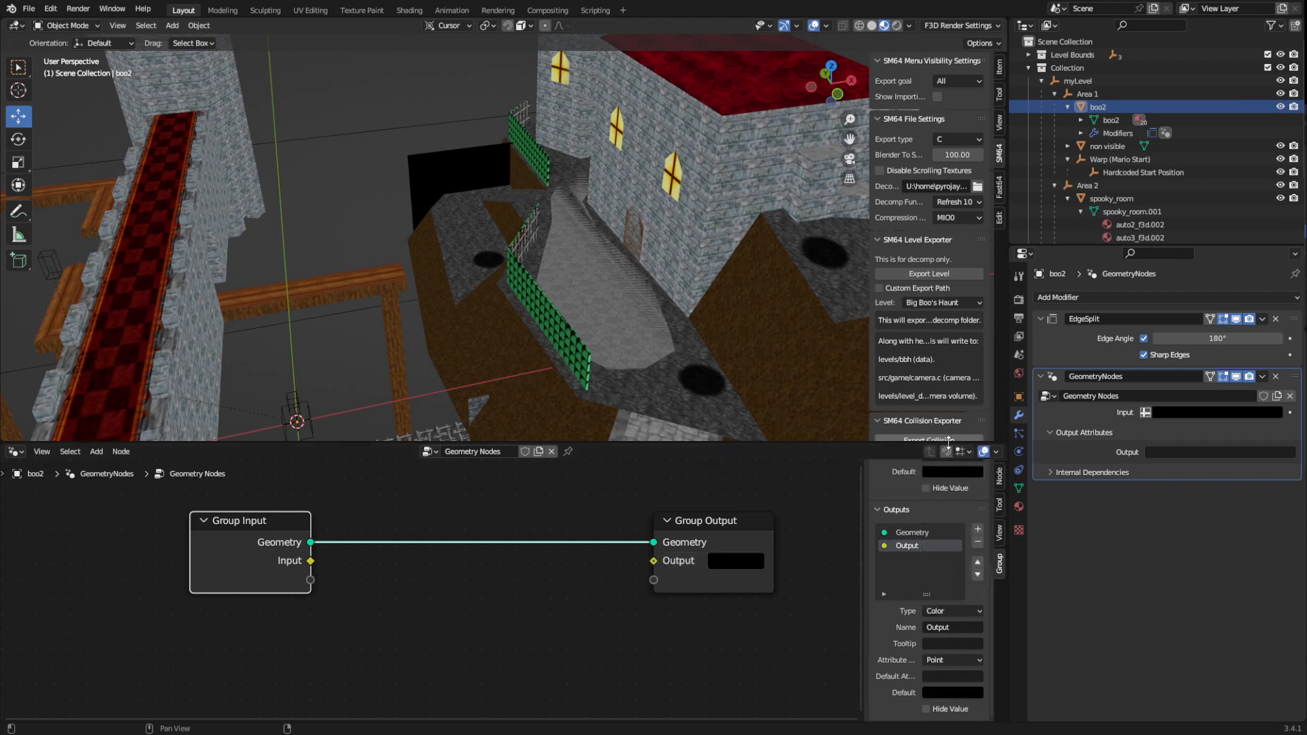
left_click(940, 662)
left_click(947, 604)
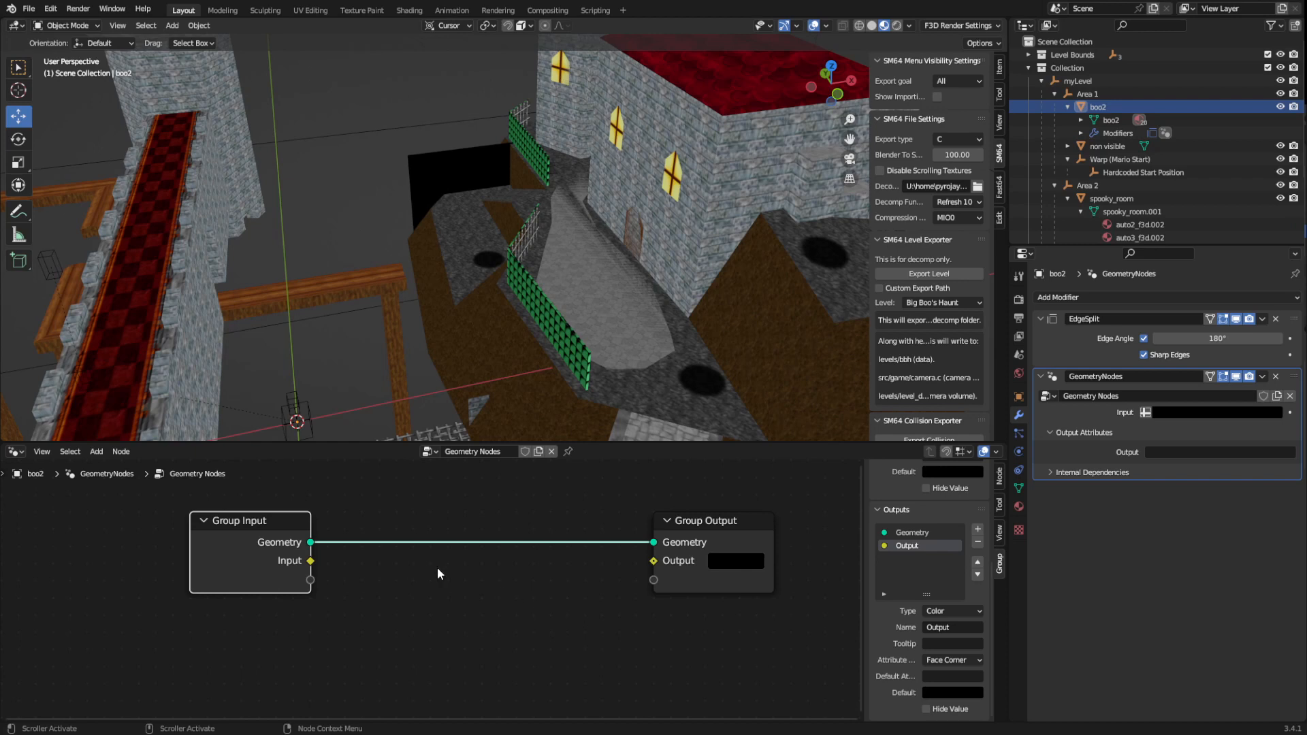
- Insert an AddAmbientLighting node between Group Input and Group Output and link the color input and output through its vertex color sockets
key("shift+a")
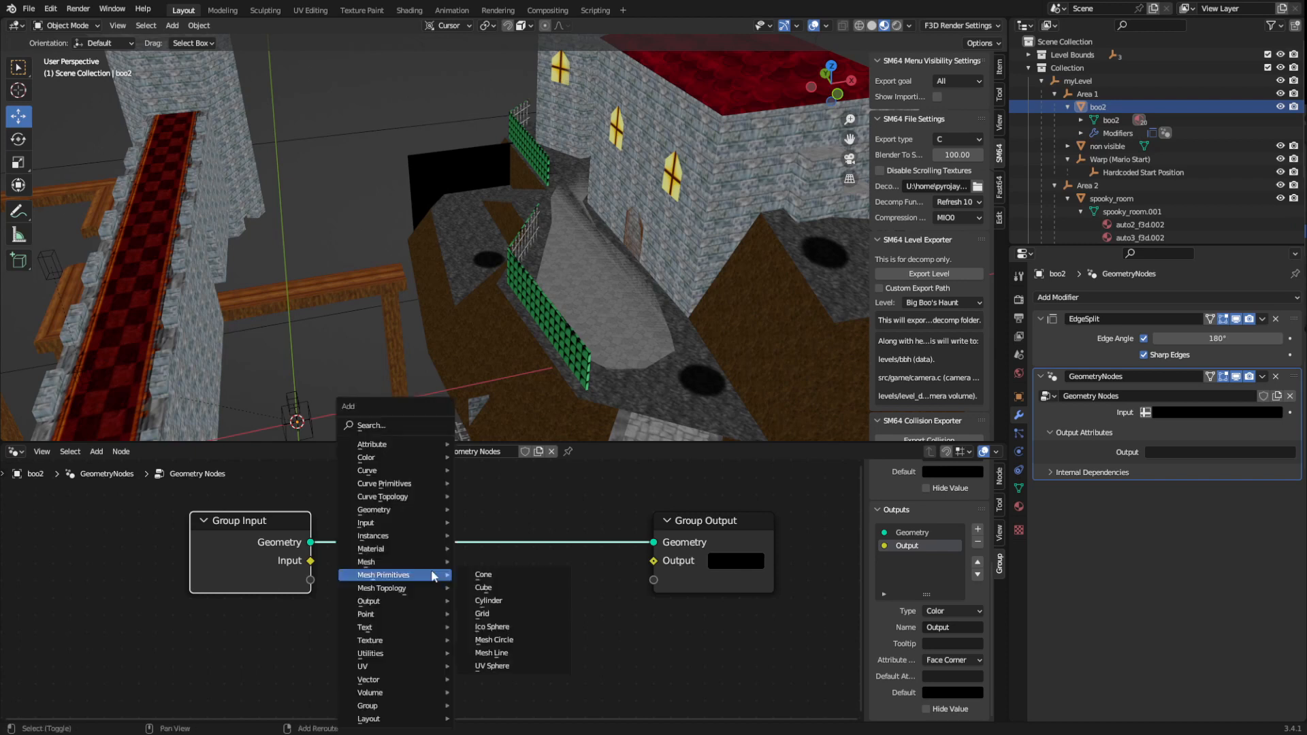
left_click(376, 427)
type("addam")
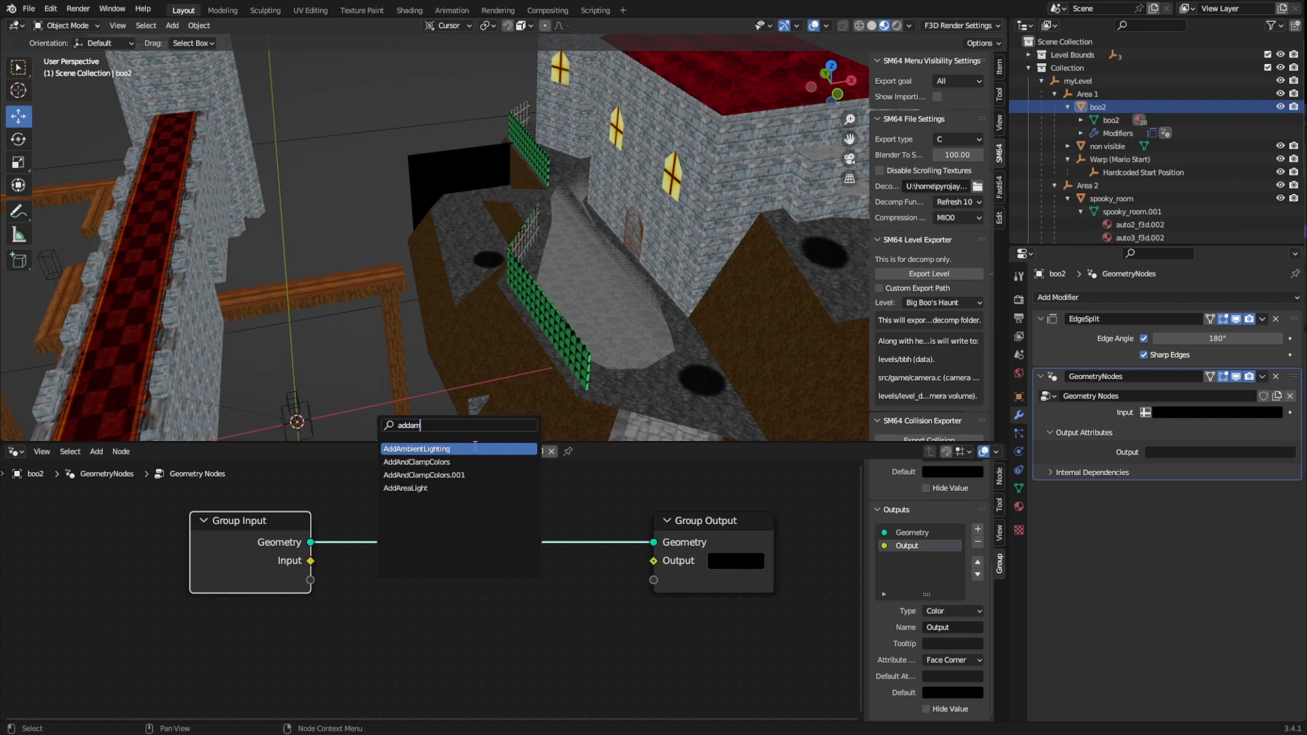
left_click(475, 448)
left_click(500, 567)
left_click_drag(501, 568, 603, 569)
left_click_drag(692, 569, 794, 571)
left_click_drag(302, 568, 400, 599)
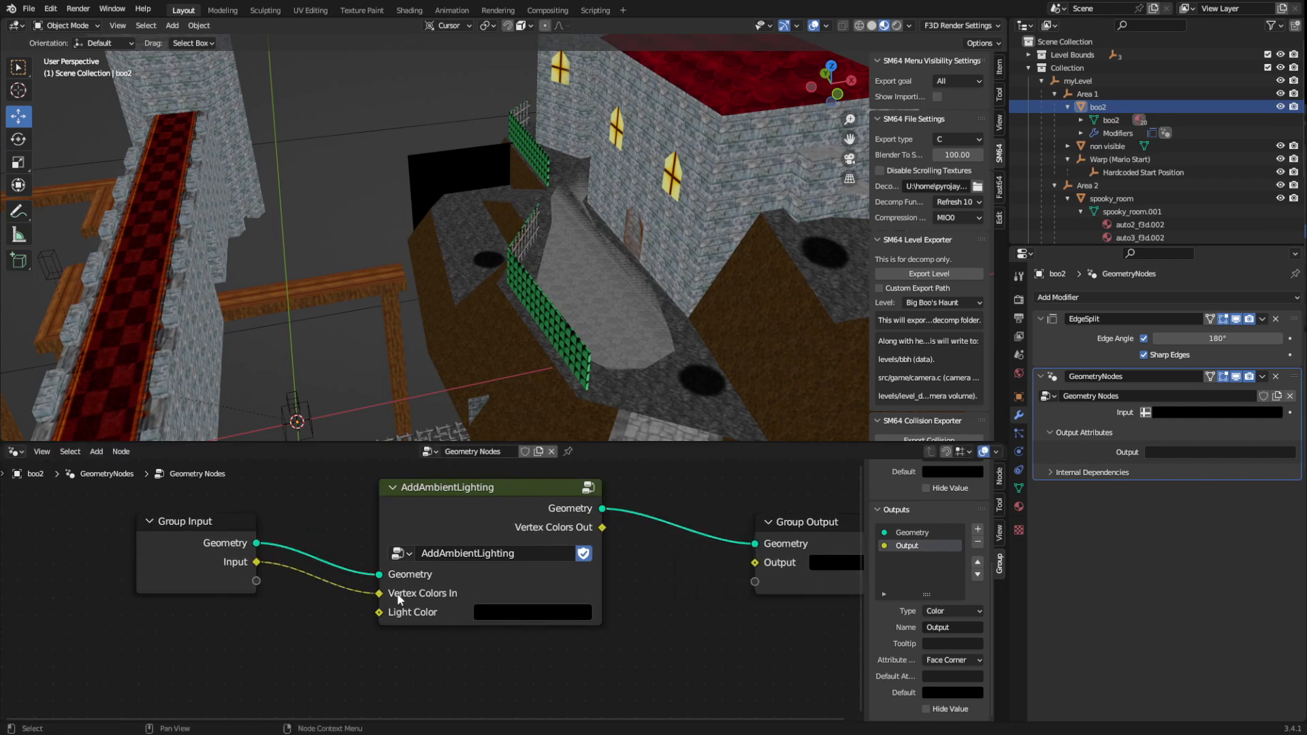
left_click_drag(590, 546, 746, 570)
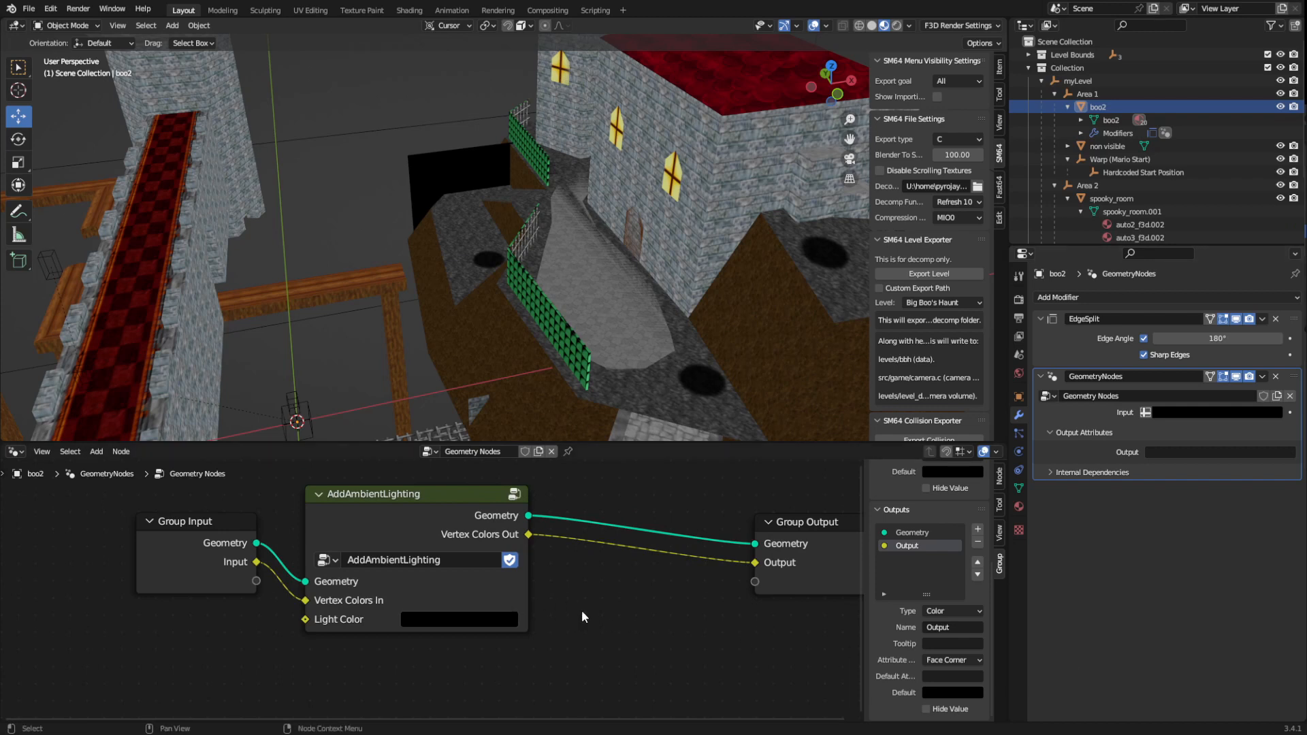
- Insert an AddDirectionalLight node between AddAmbientLighting and Group Output
key("shift+a")
left_click(541, 423)
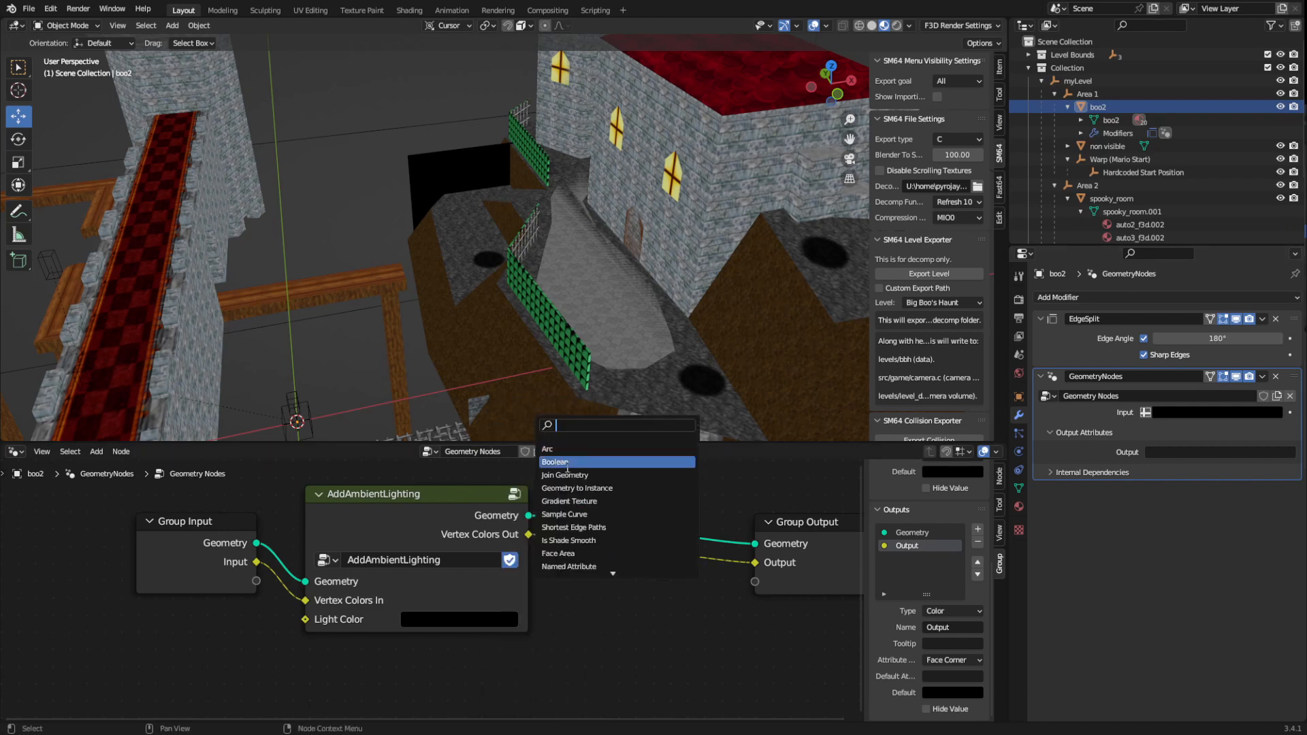
type("add")
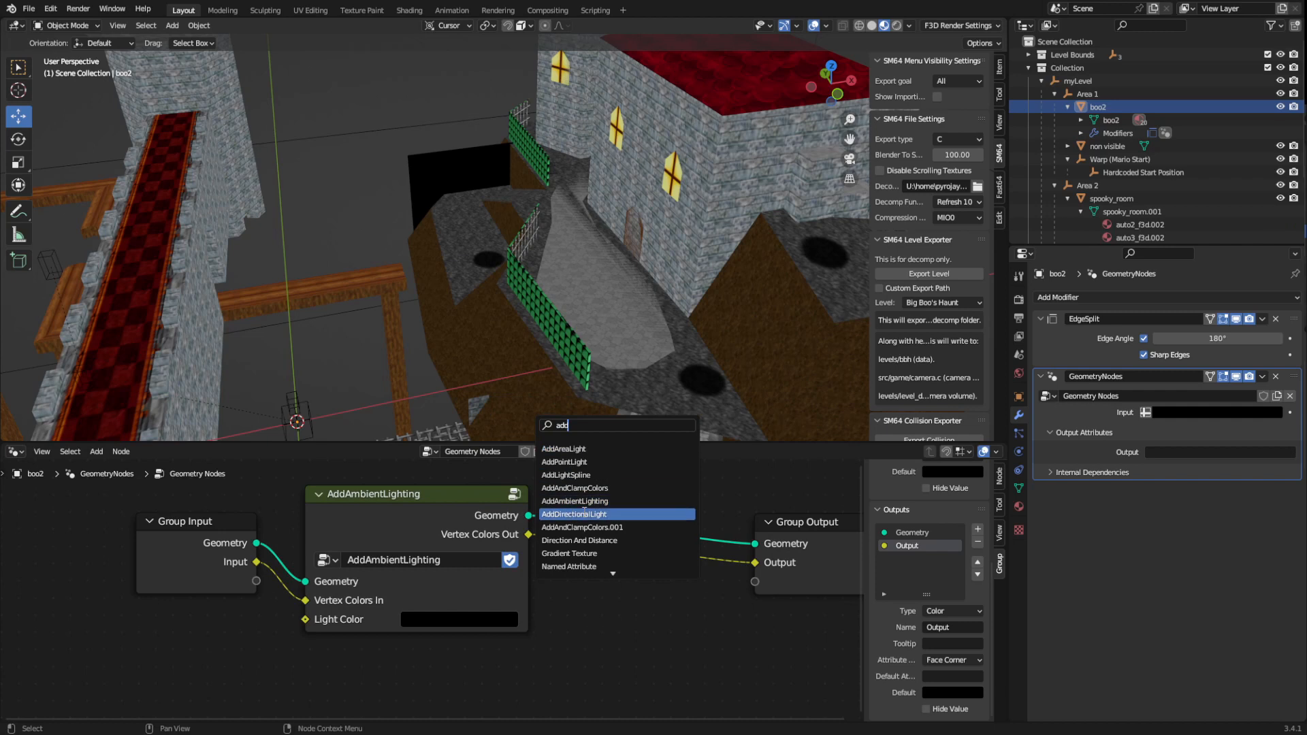
left_click(584, 513)
left_click(618, 559)
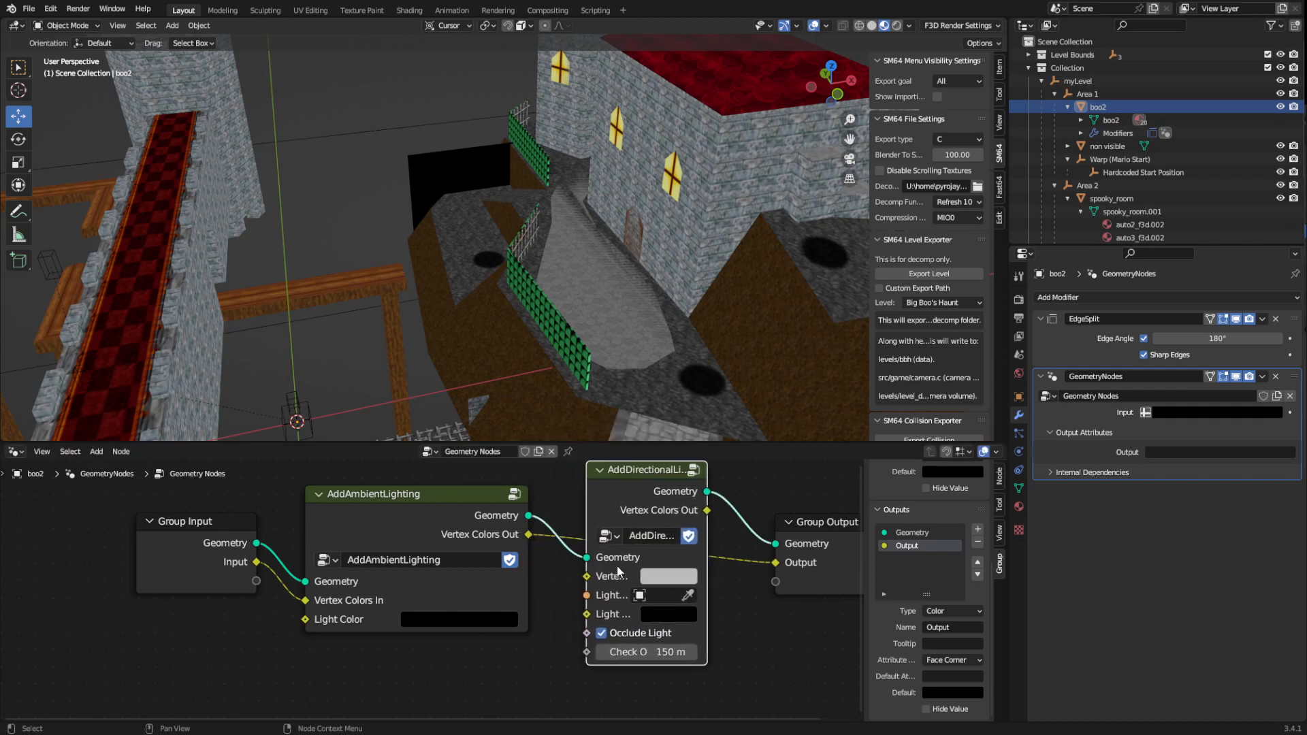
- Link AddAmbientLighting's Vertex Colors Out to AddDirectionalLight's Vertex Colors In, disconnect Group Output's color socket, and widen the AddDirectionalLight node
mouse_move(818, 577)
left_mouse_down()
mouse_move(860, 577)
mouse_move(792, 577)
left_mouse_up()
left_click_drag(406, 533, 460, 574)
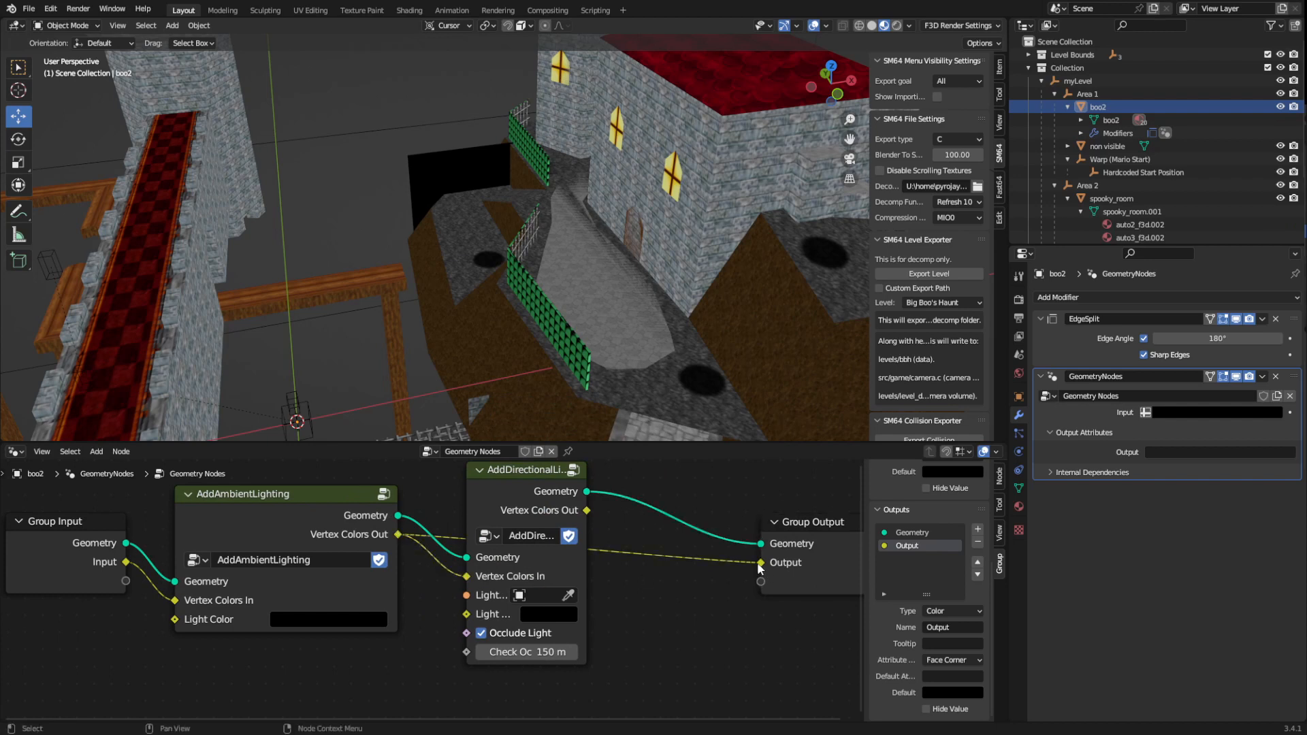
left_click_drag(762, 564, 735, 566)
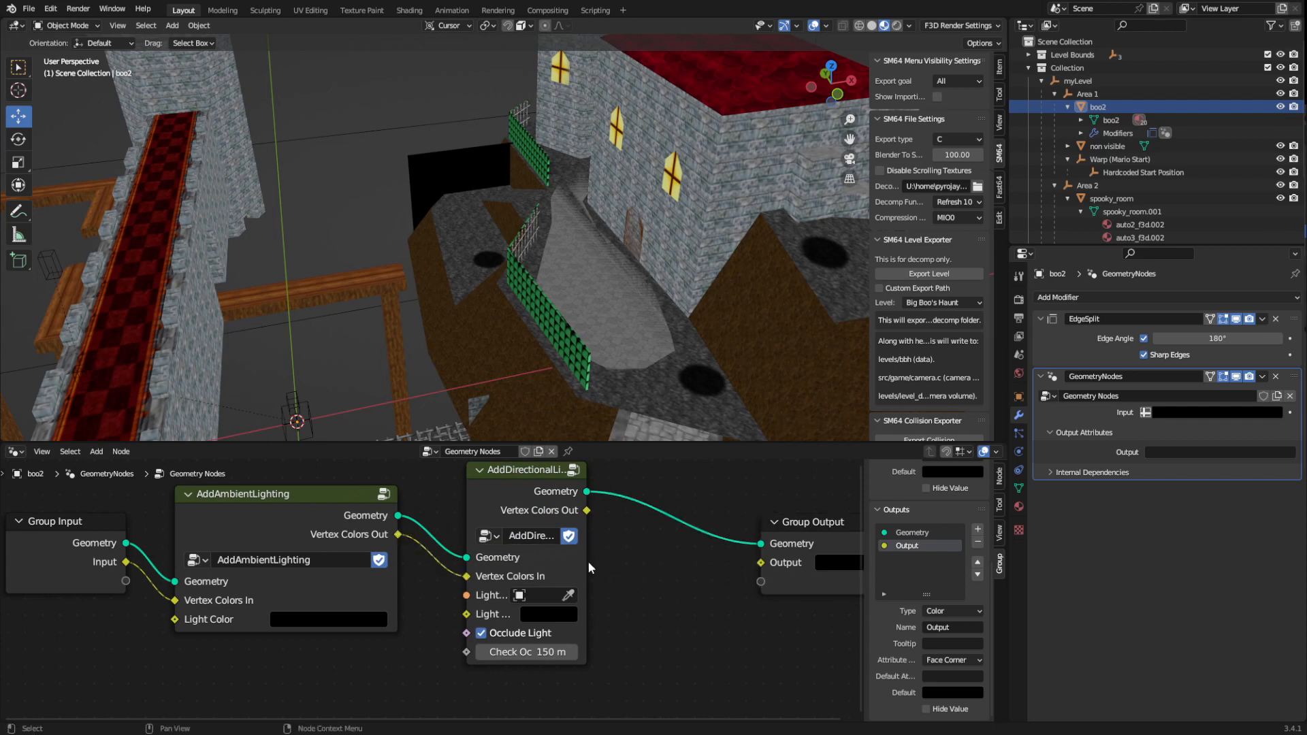
left_click_drag(587, 559, 733, 559)
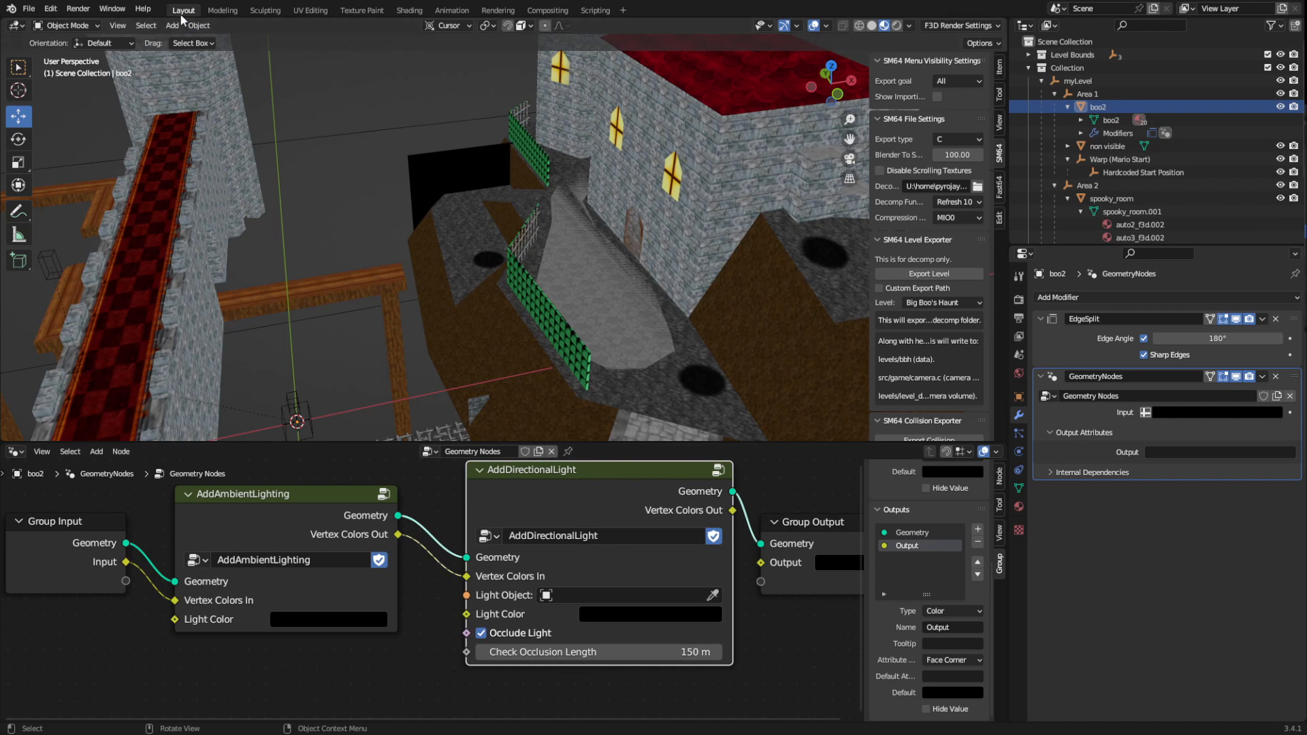
- Add a Sun light to the scene at the world origin
key("shift+a")
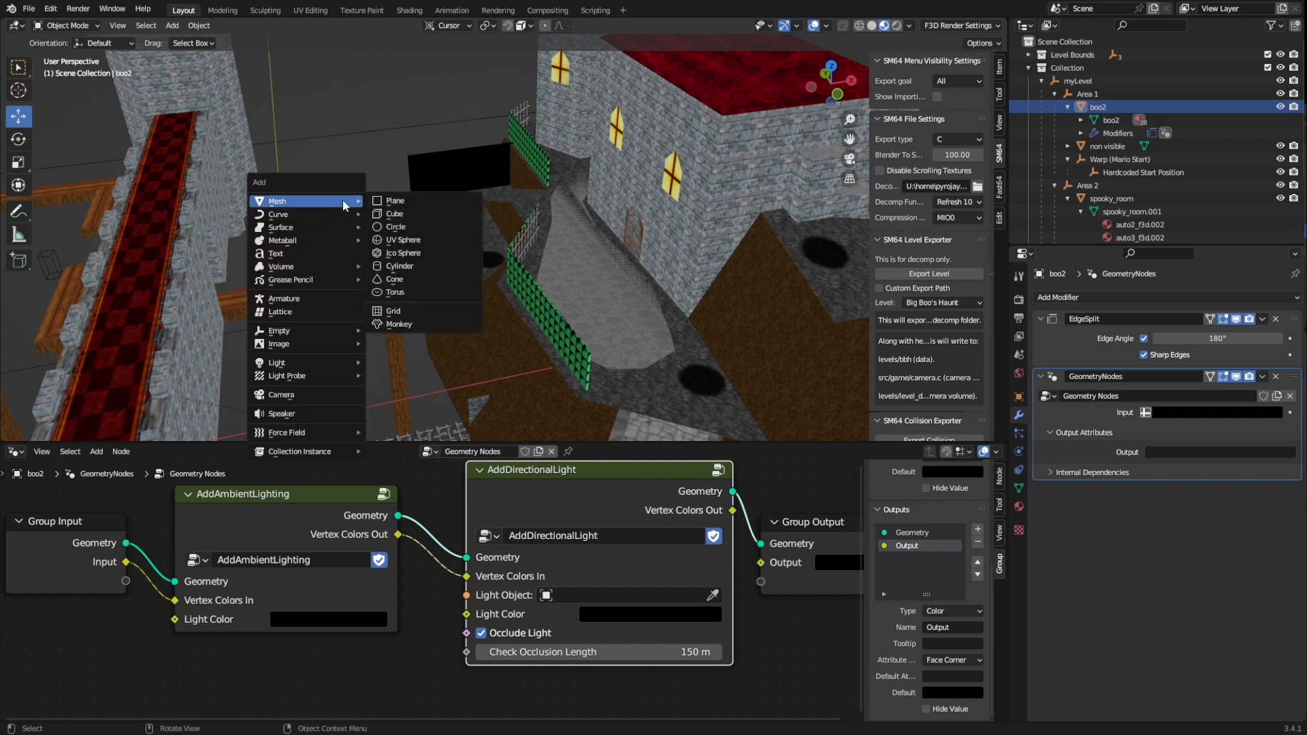
mouse_move(336, 363)
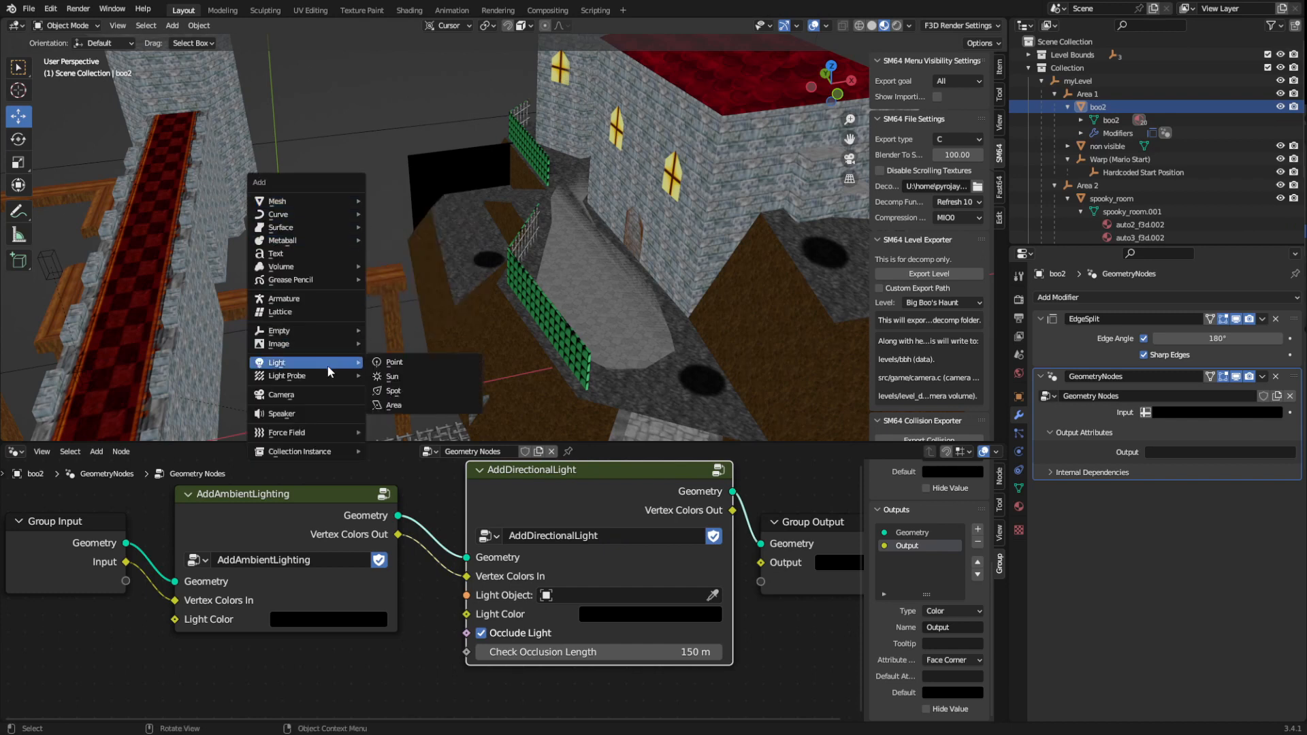
left_click(382, 375)
scroll(1089, 171, "down", 5)
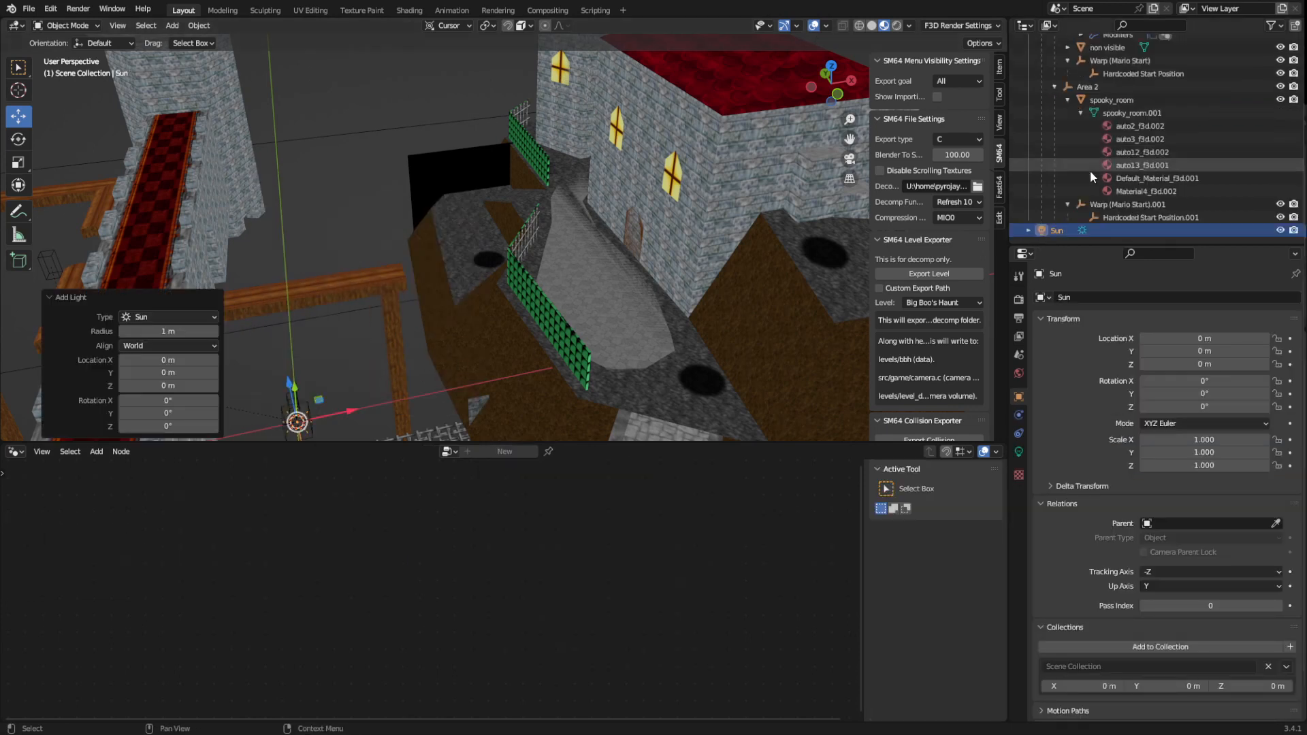
scroll(741, 305, "down", 5)
scroll(722, 308, "up", 3)
- Raise the Sun light vertically to a Z location of about 28.7 m
mouse_move(544, 333)
middle_mouse_down()
mouse_move(574, 323)
mouse_move(541, 340)
mouse_move(536, 316)
mouse_move(536, 328)
middle_mouse_up()
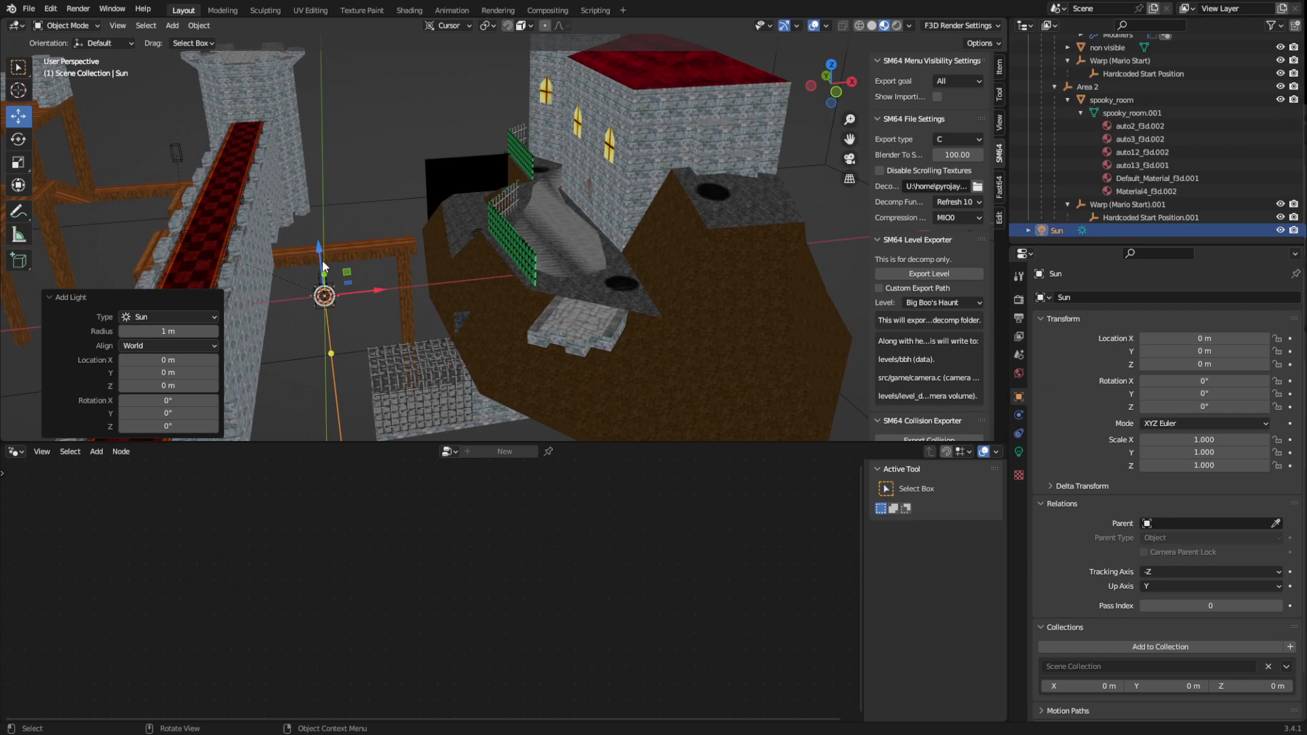
left_click_drag(320, 253, 283, 47)
middle_click_drag(538, 314, 480, 268)
left_click_drag(410, 239, 407, 180)
middle_click_drag(525, 375, 541, 392)
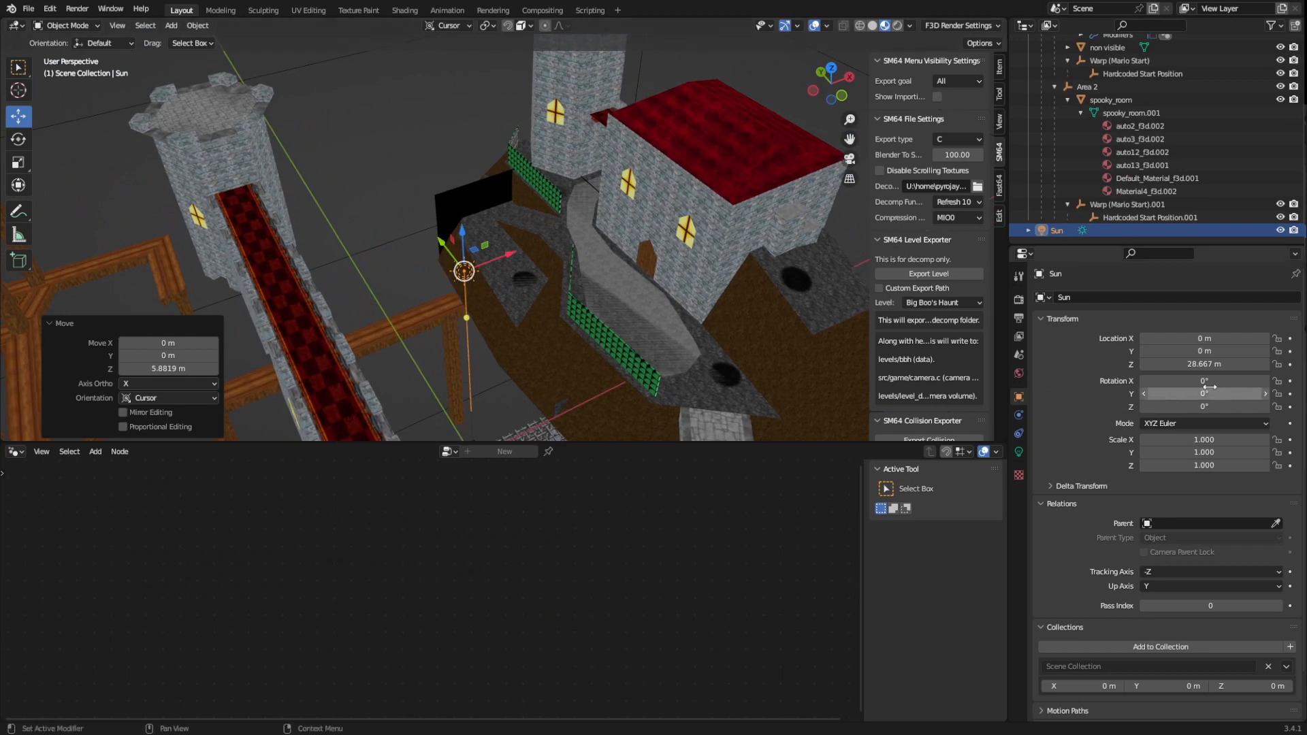
middle_click_drag(577, 331, 569, 327)
mouse_move(560, 314)
middle_mouse_down()
mouse_move(599, 322)
mouse_move(572, 315)
mouse_move(585, 320)
middle_mouse_up()
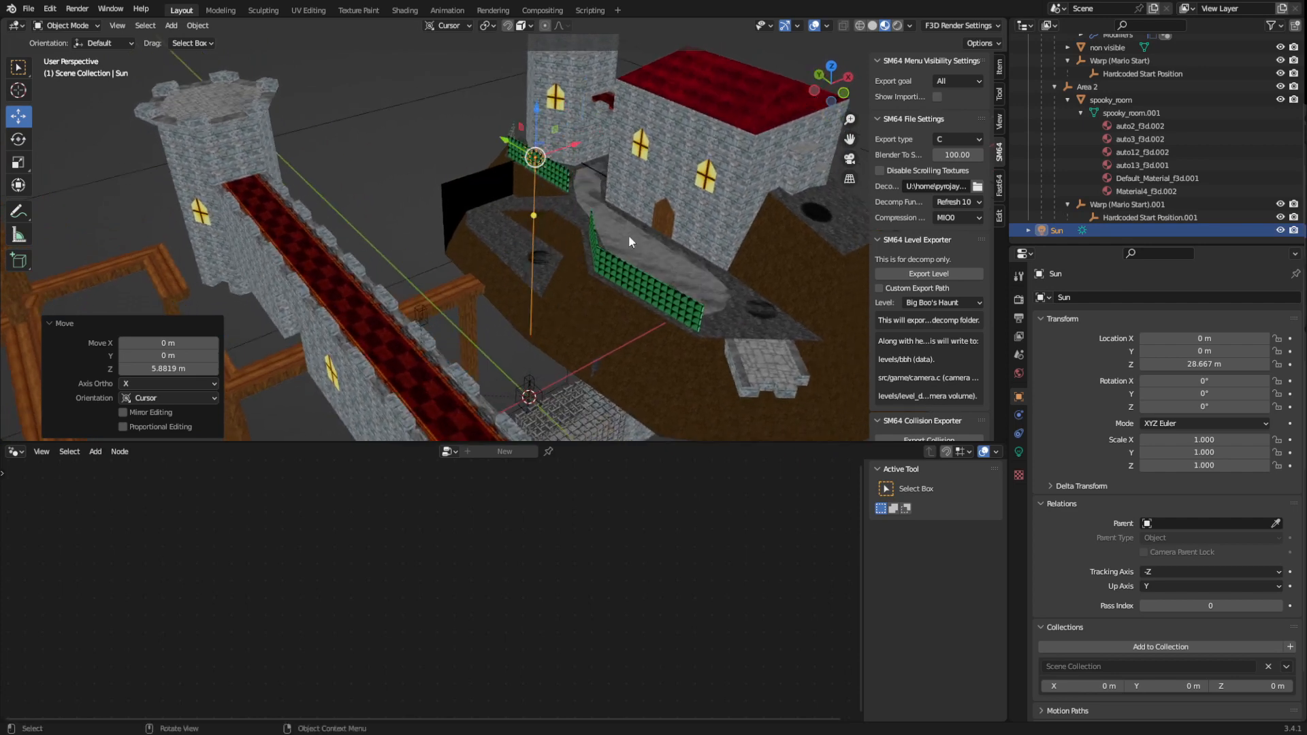
middle_click_drag(789, 279, 608, 304)
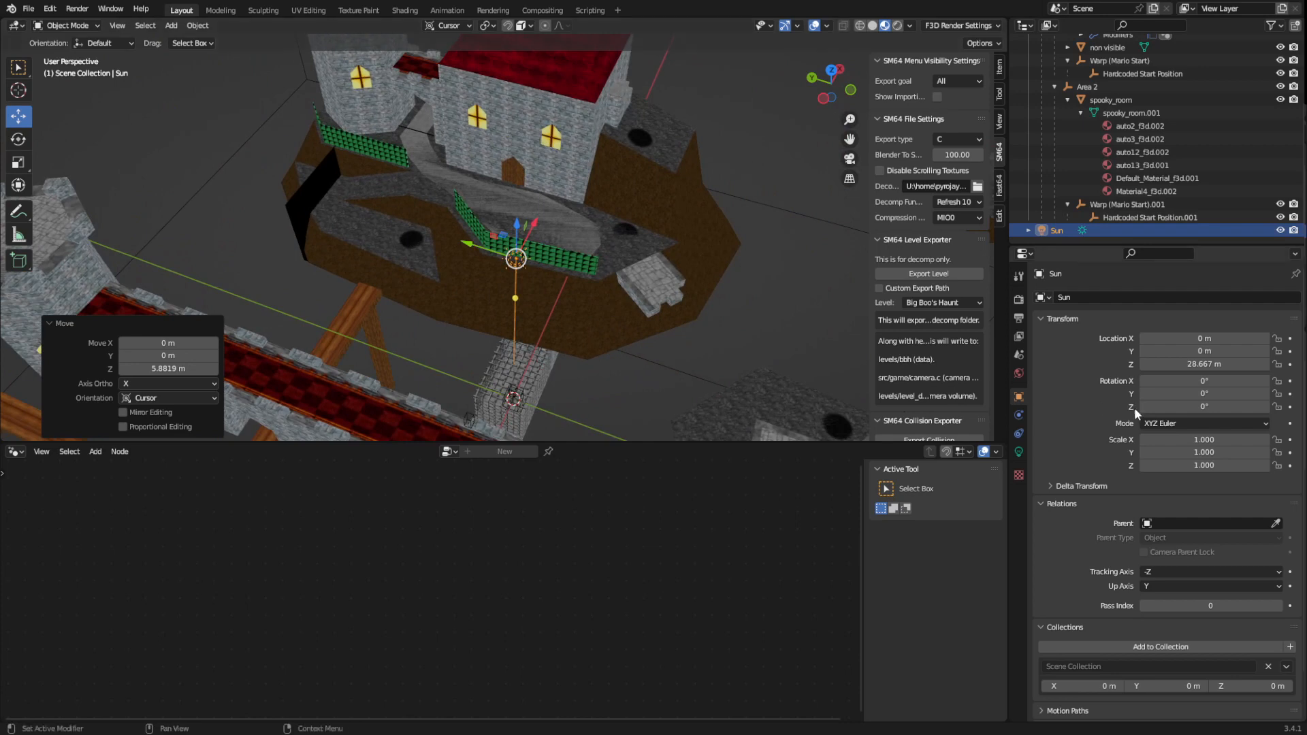
- Rotate the Sun light to about -31.4° on Y and 13.7° on Z
left_click_drag(1184, 397, 1144, 394)
middle_click_drag(632, 347, 641, 375)
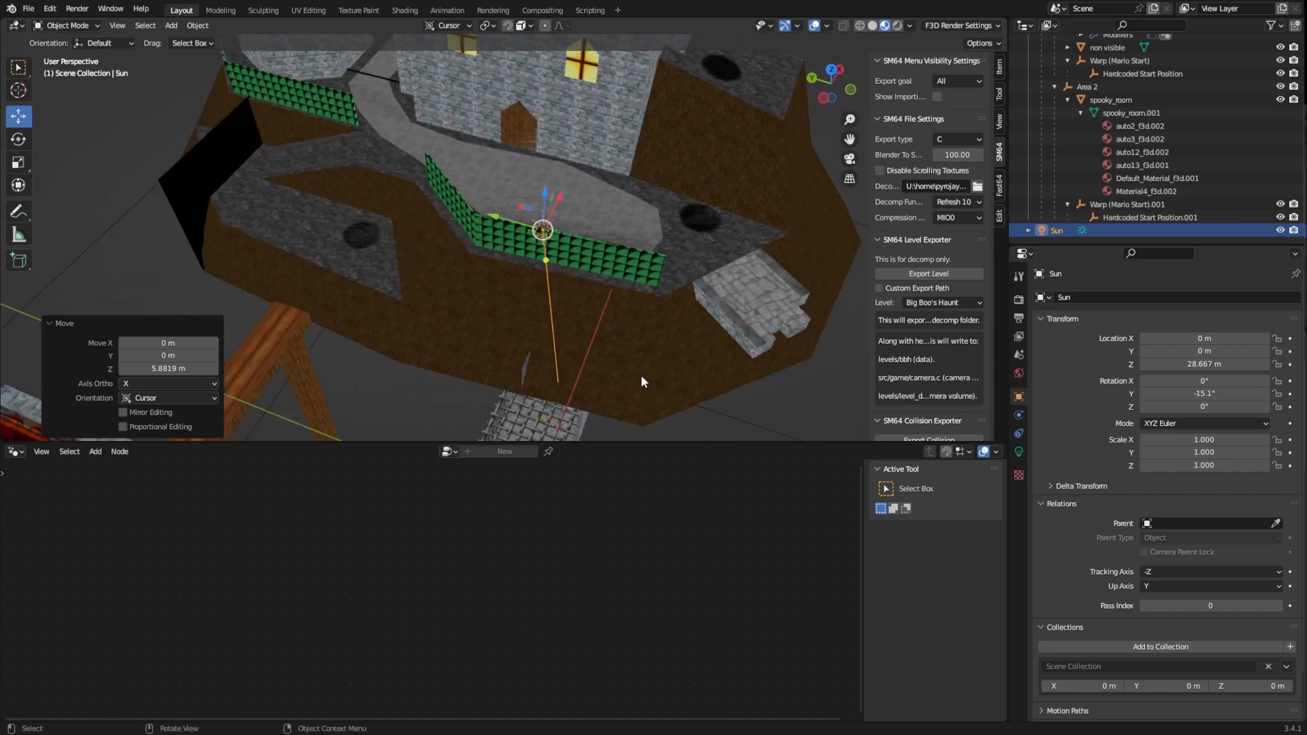
mouse_move(1193, 411)
left_mouse_down()
mouse_move(1205, 397)
mouse_move(1173, 397)
mouse_move(1215, 407)
left_mouse_up()
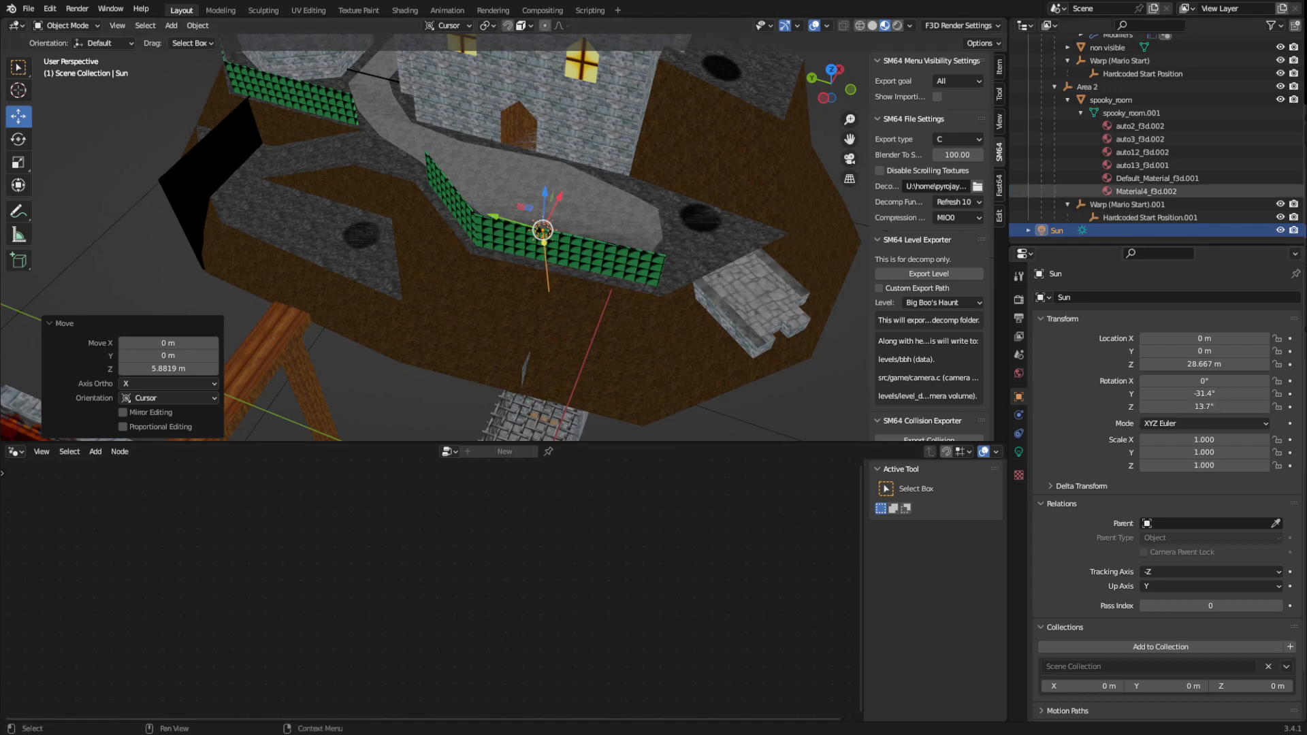
- Insert a VertexColorMath node between AddDirectionalLight and Group Output in boo2's node group, widening it and making room for it
scroll(1157, 137, "up", 6)
left_click(1106, 110)
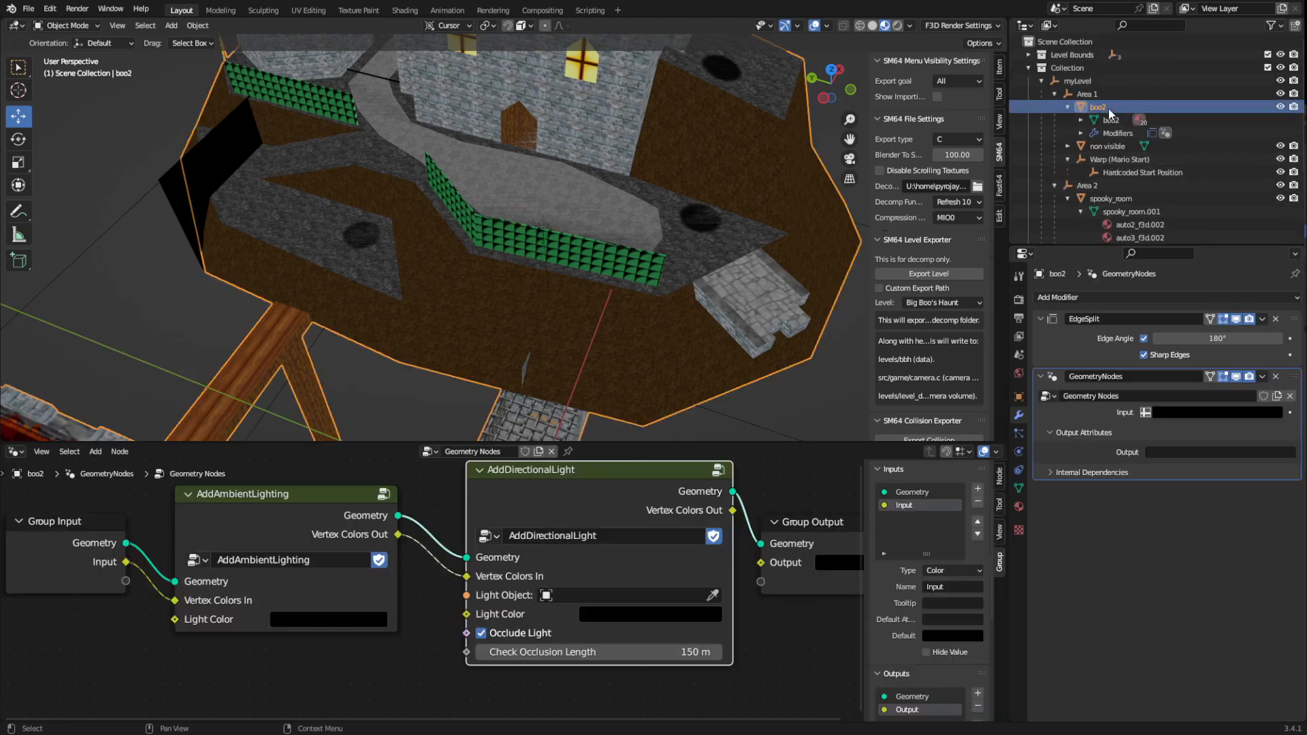
scroll(505, 572, "down", 4)
left_click_drag(688, 574, 744, 582)
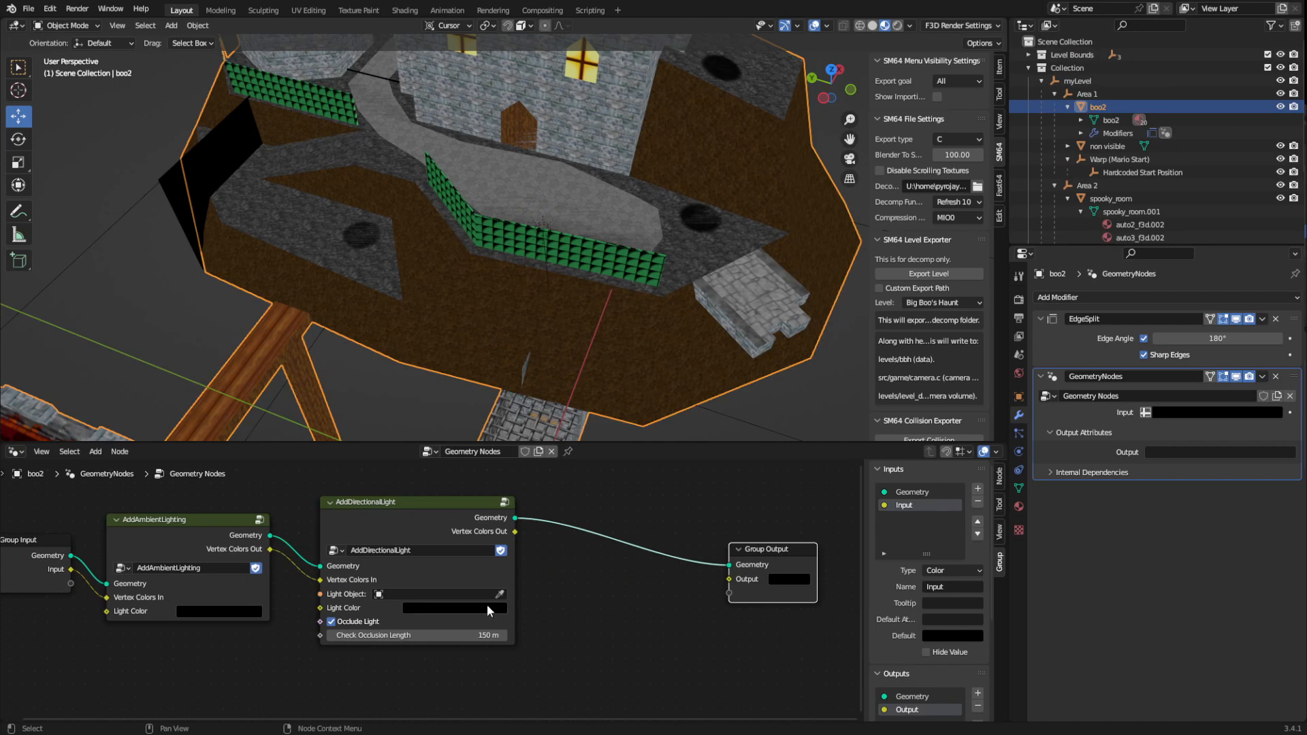
key("shift+a")
left_click(531, 423)
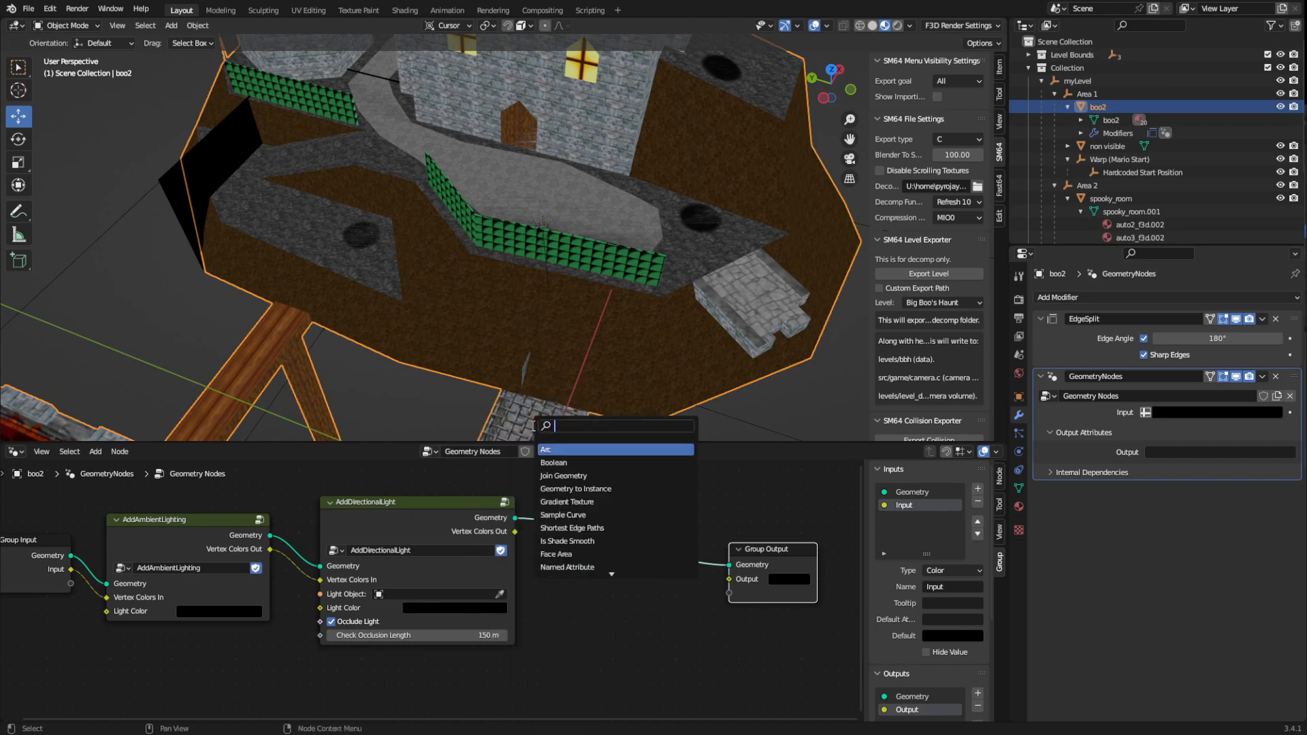
type("verte")
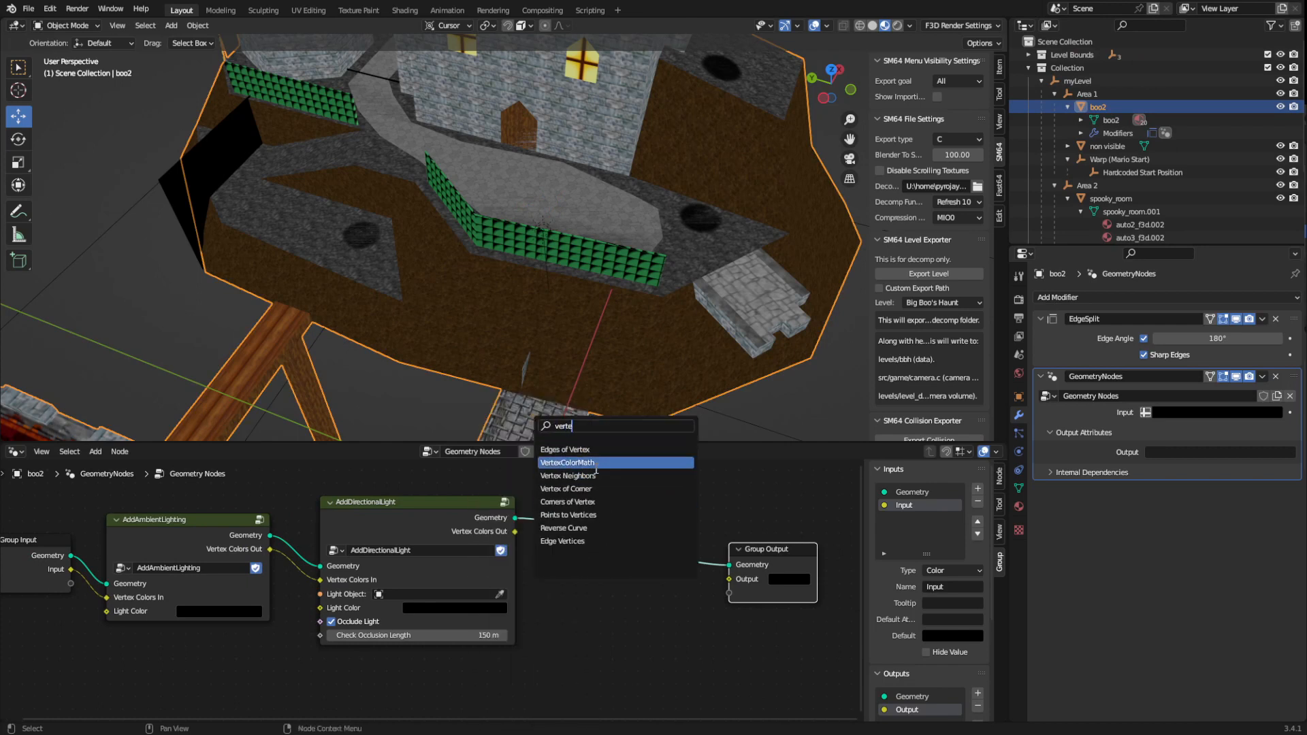
left_click(594, 468)
left_click(628, 480)
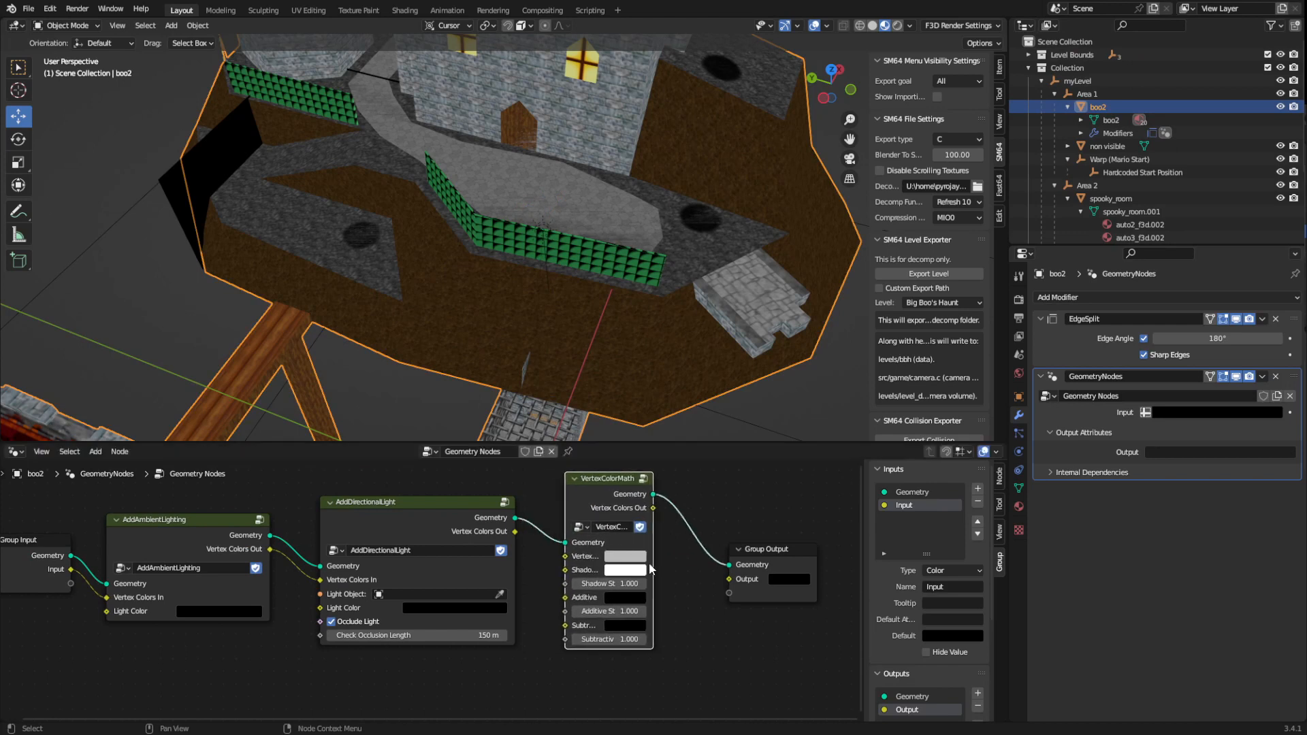
left_click_drag(655, 568, 771, 550)
left_click(771, 550)
- Reroute Group Input's color from AddAmbientLighting to VertexColorMath's Shadows socket, and link AddDirectionalLight's Vertex Colors Out to VertexColorMath's Vertex Colors In
left_click(68, 576)
left_click_drag(96, 601, 100, 601)
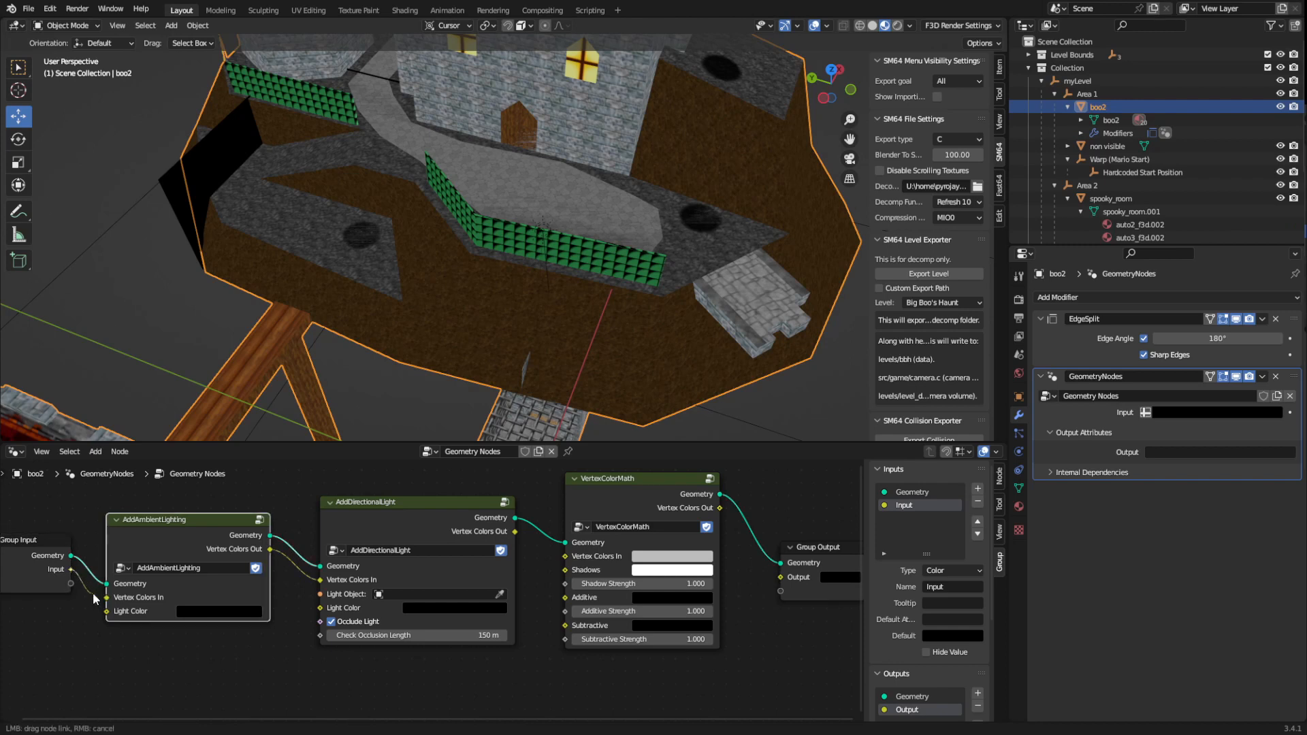
left_click_drag(443, 597, 563, 572)
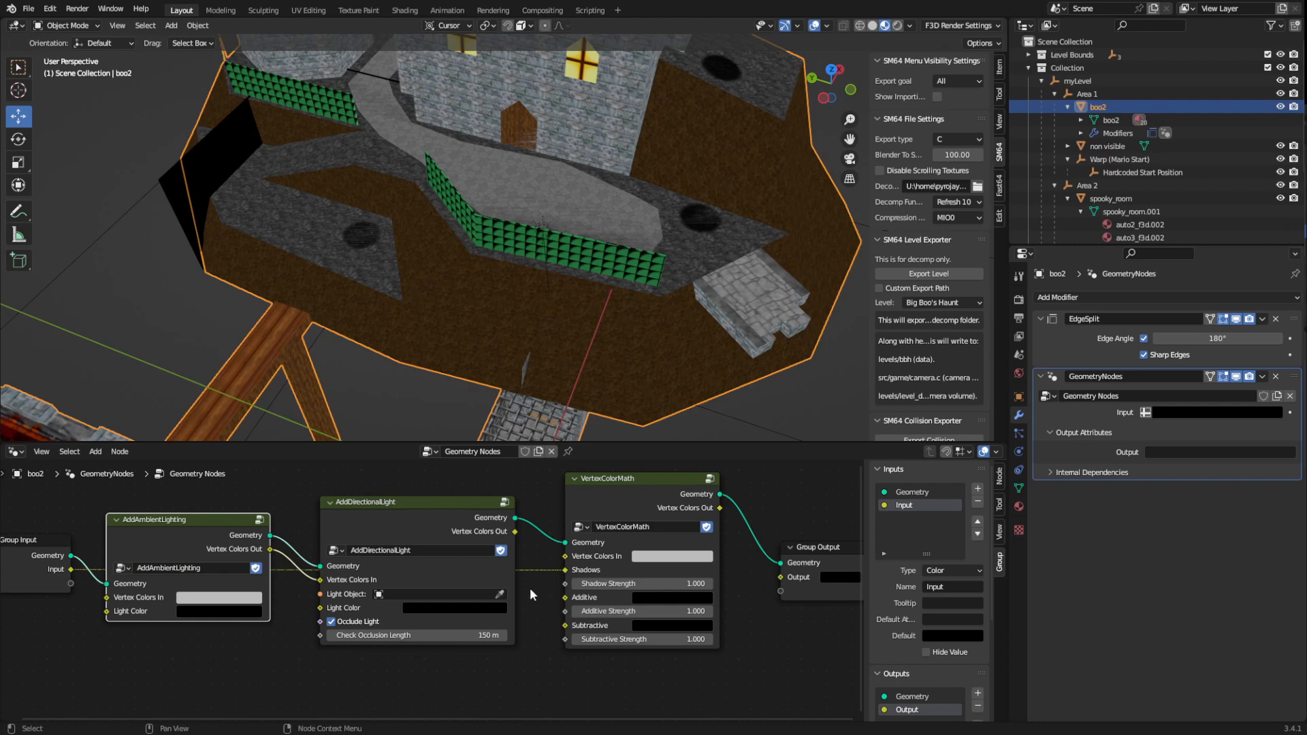
left_click_drag(515, 532, 558, 558)
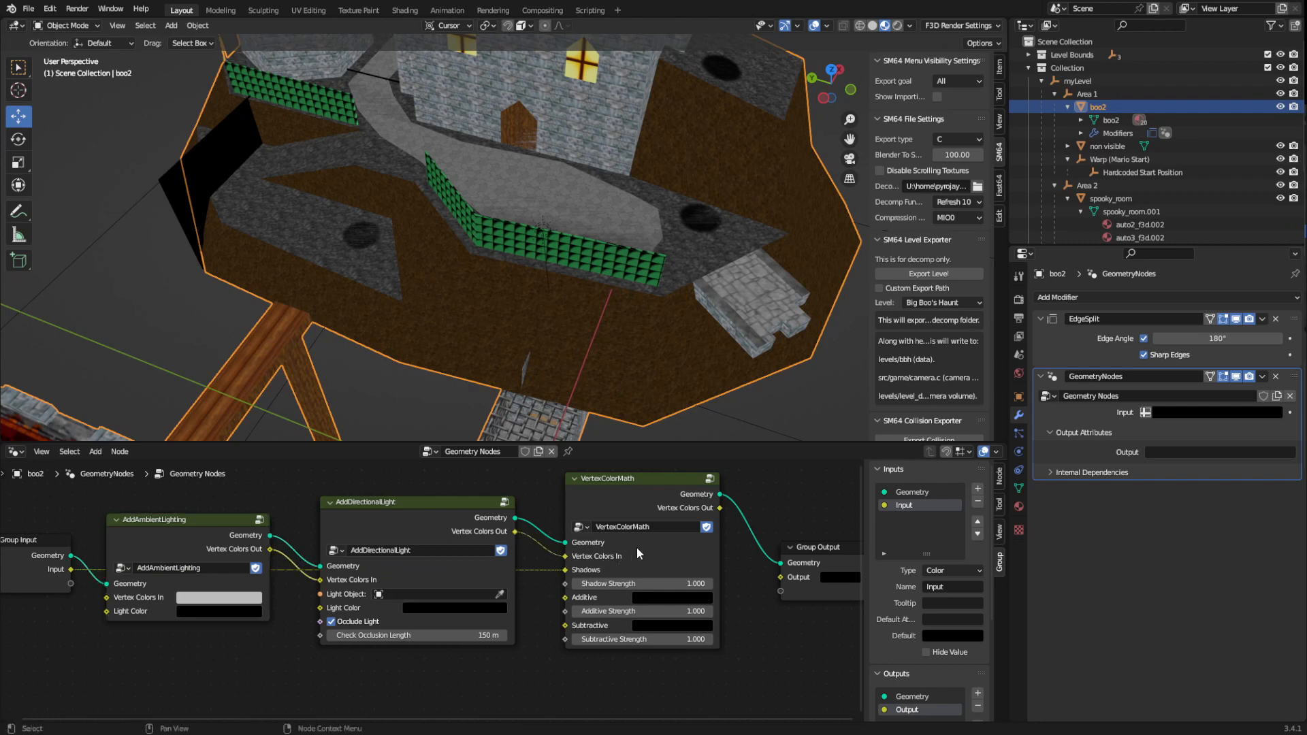
- Assign the Sun light as the Light Object of the AddDirectionalLight node
left_click(501, 596)
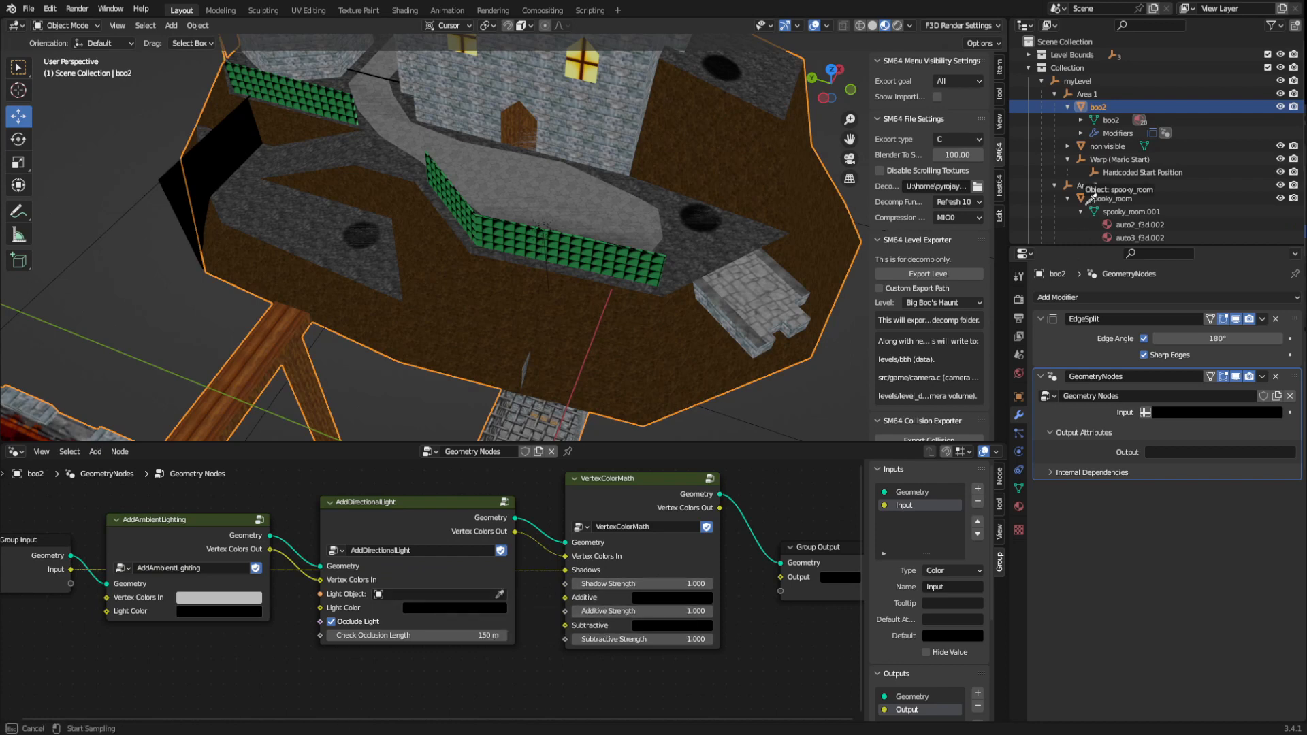
key("Escape")
scroll(1109, 215, "down", 4)
left_click(501, 595)
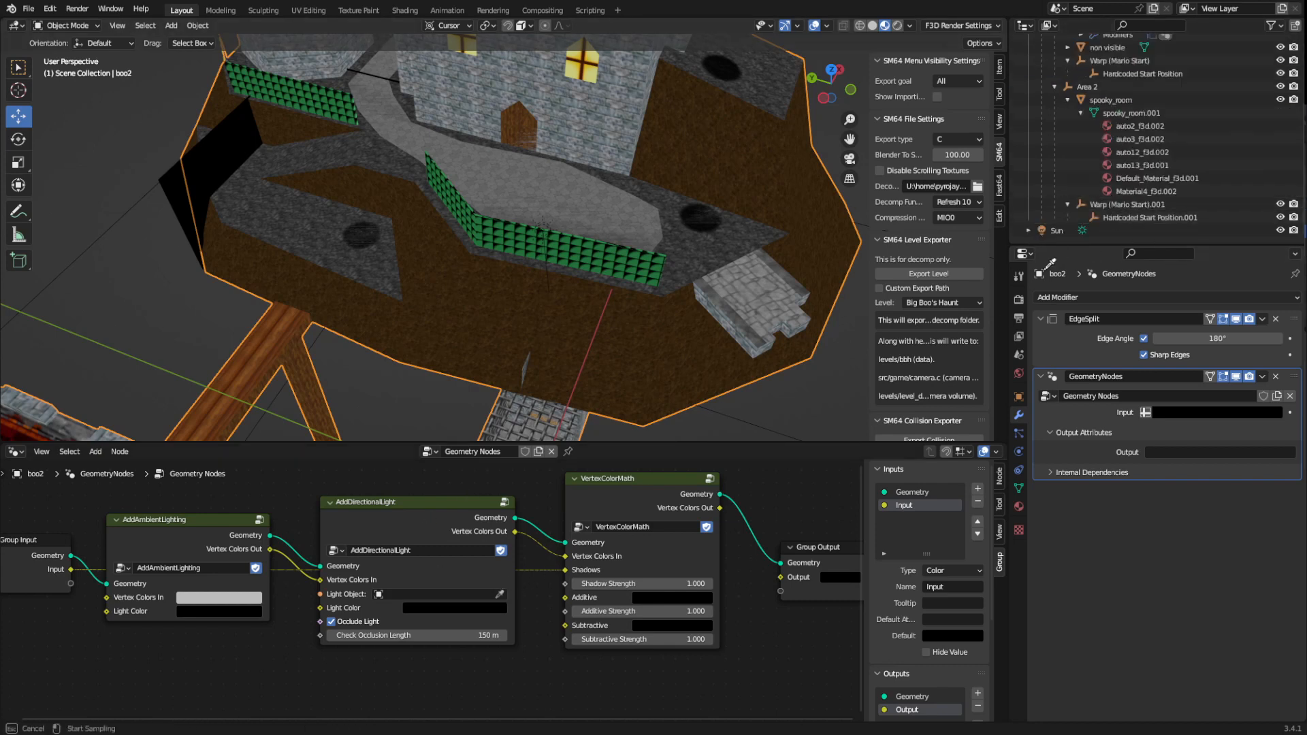
left_click(1078, 234)
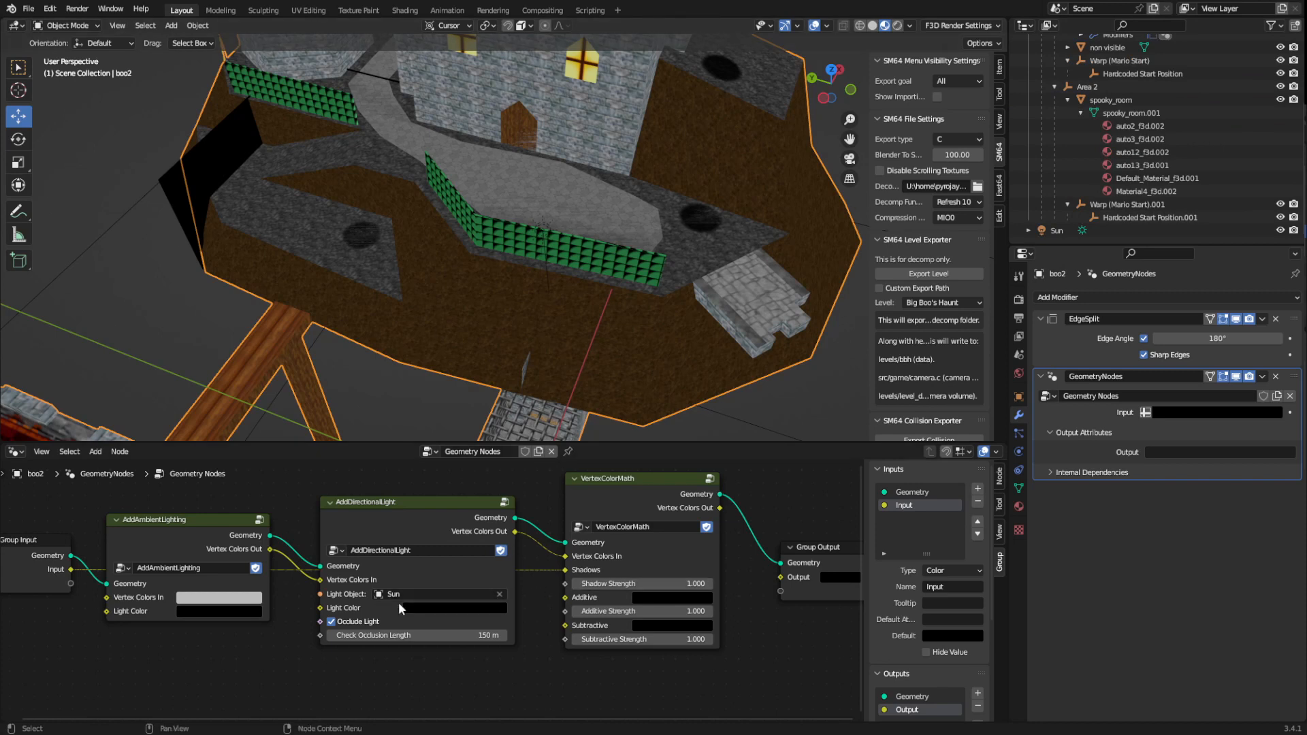
- Insert a ShadeSmooth node between VertexColorMath and Group Output and link the vertex colors through it to the color output
scroll(701, 599, "down", 2)
scroll(696, 605, "up", 1)
middle_click_drag(738, 630, 488, 644)
left_click_drag(571, 566, 713, 560)
left_click(542, 578)
key("shift+a")
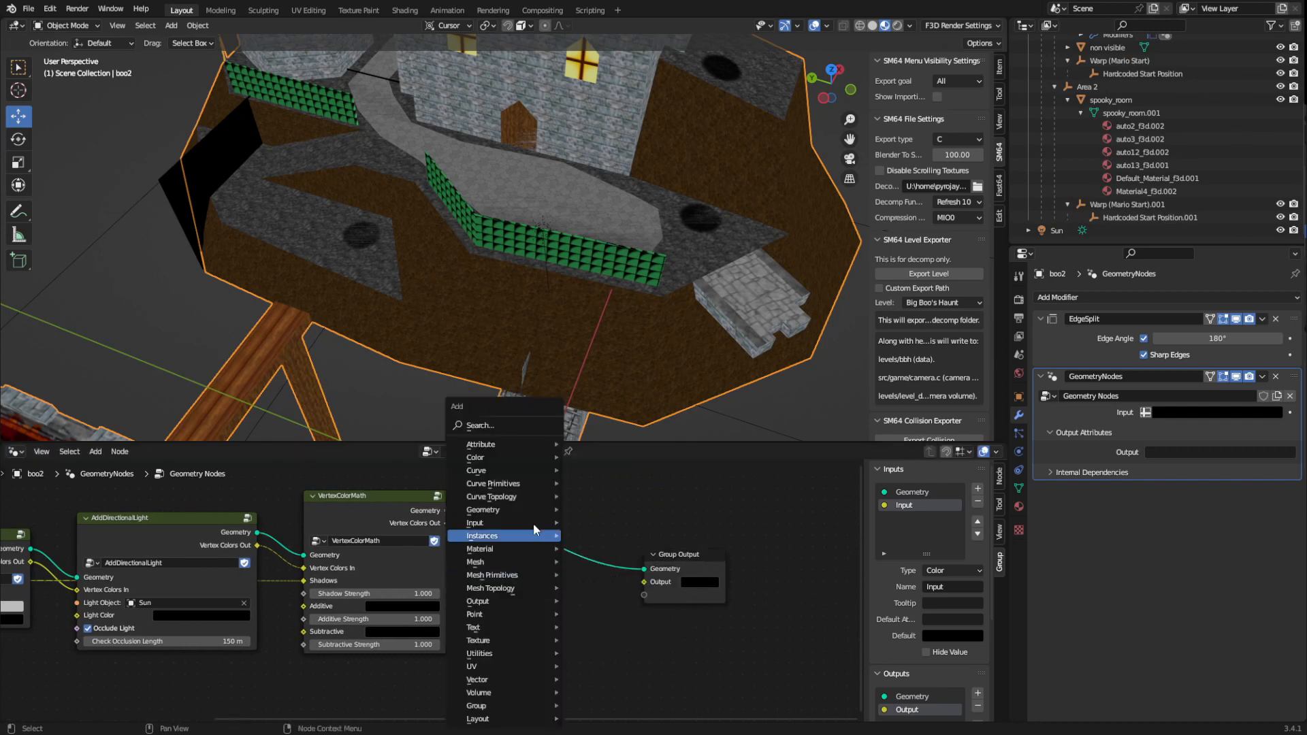
left_click(497, 424)
type("shade")
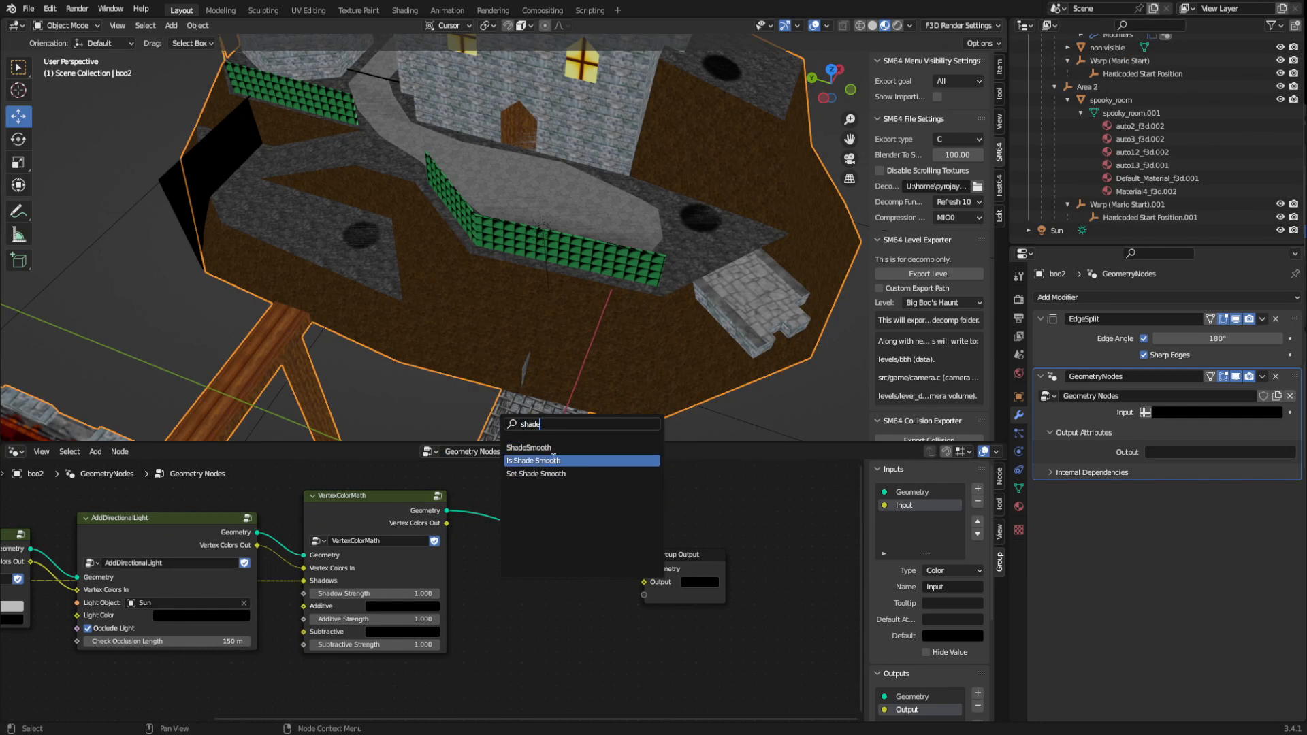
left_click(551, 450)
left_click(549, 549)
left_click_drag(446, 523, 493, 584)
left_click_drag(575, 539, 644, 582)
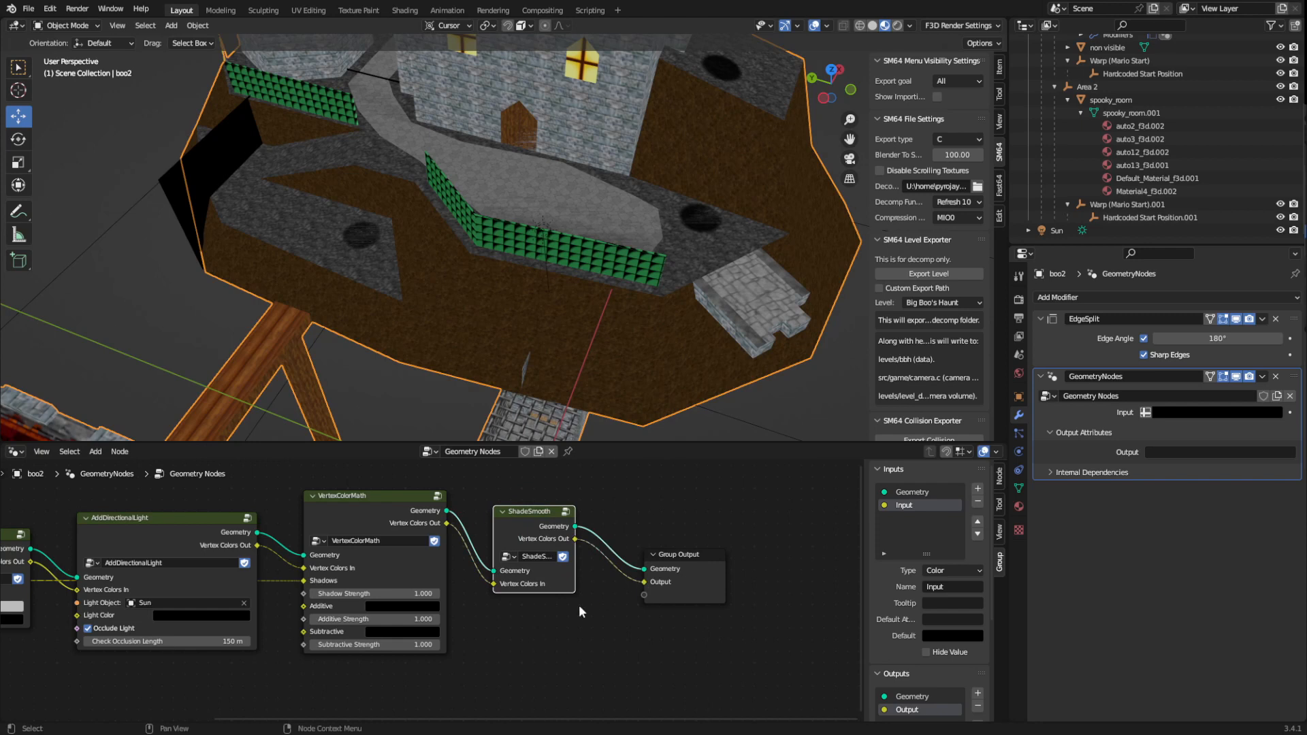
- Set the default attribute of the node group's color input to Col
middle_click_drag(515, 635, 787, 649)
scroll(497, 355, "down", 2)
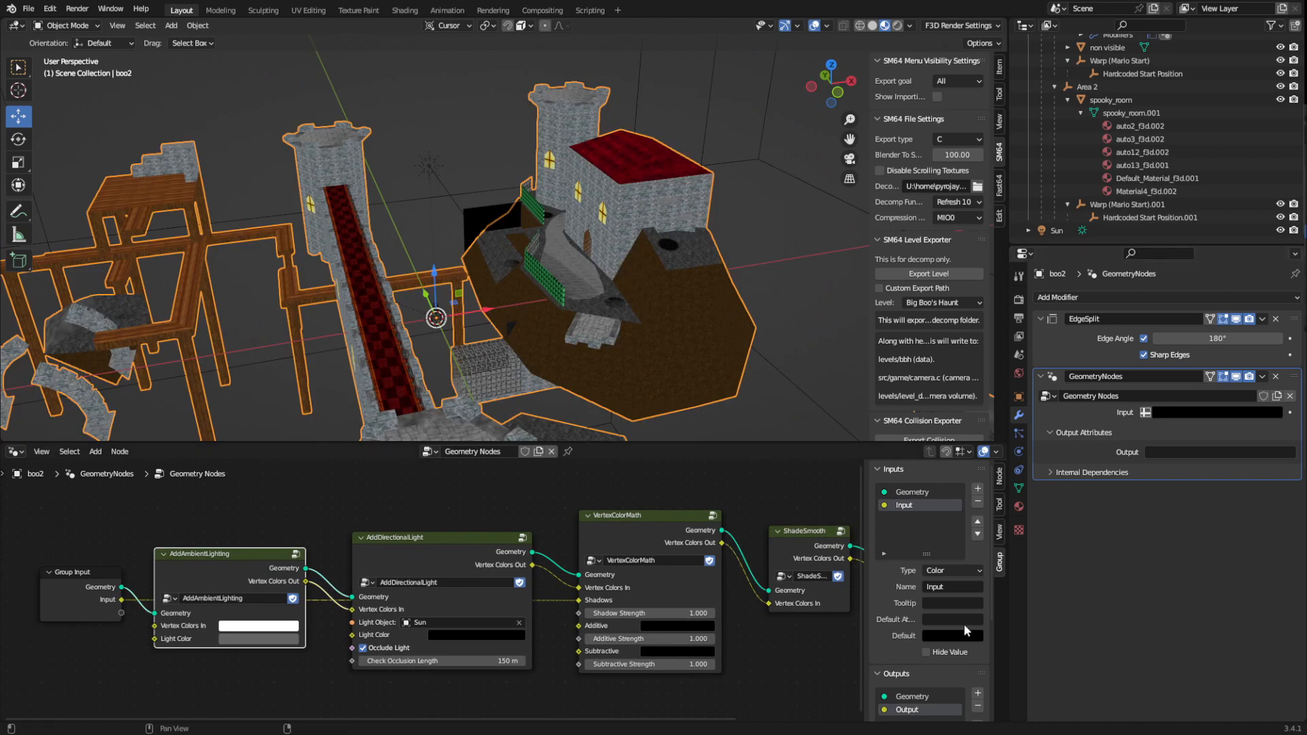
scroll(915, 587, "down", 5)
scroll(933, 583, "up", 4)
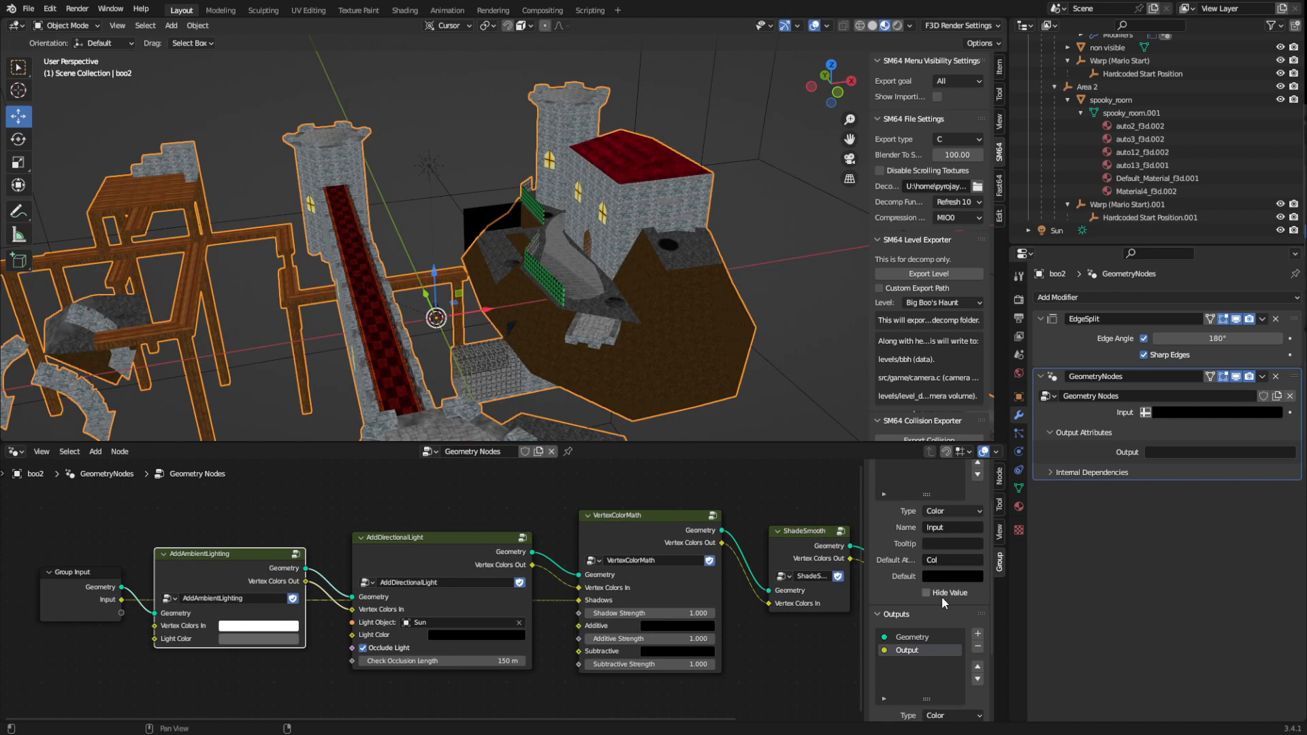
scroll(933, 583, "down", 4)
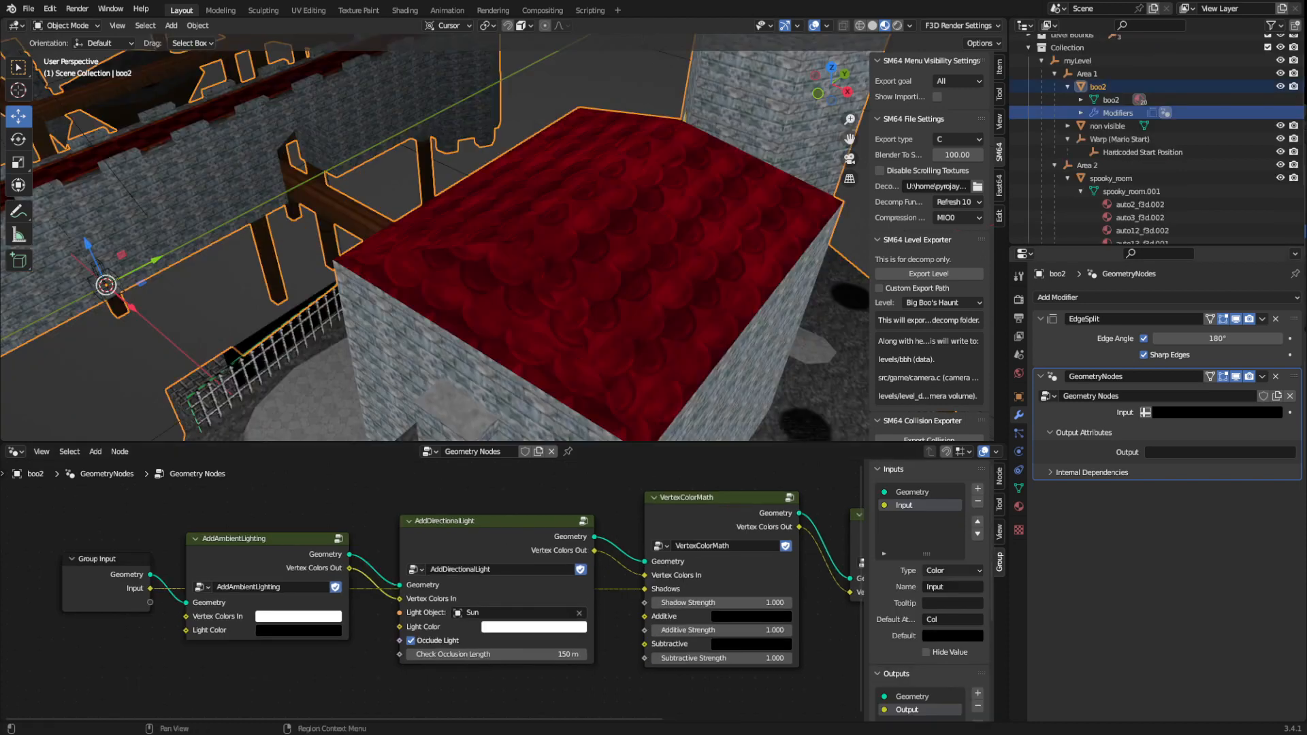
- Switch the GeometryNodes modifier's Input to an attribute and set both the input and output attributes to Col
left_click(1146, 413)
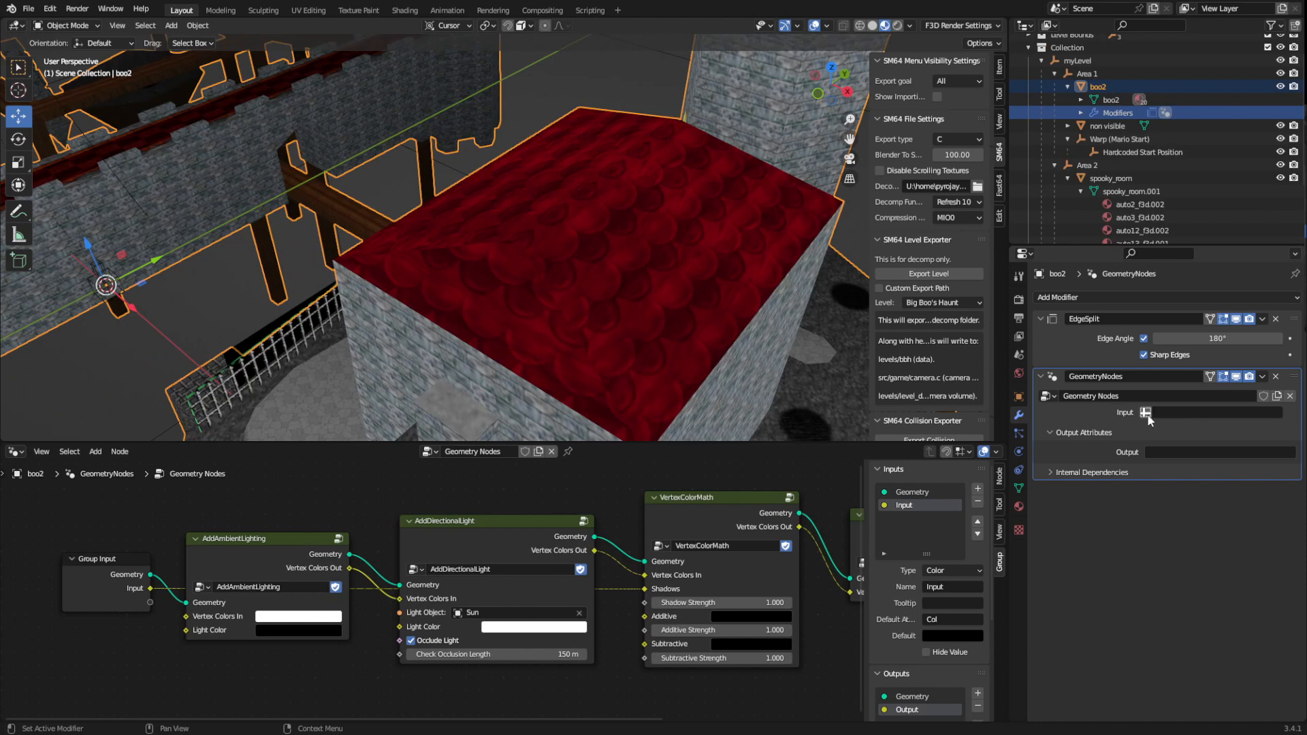
left_click(1147, 414)
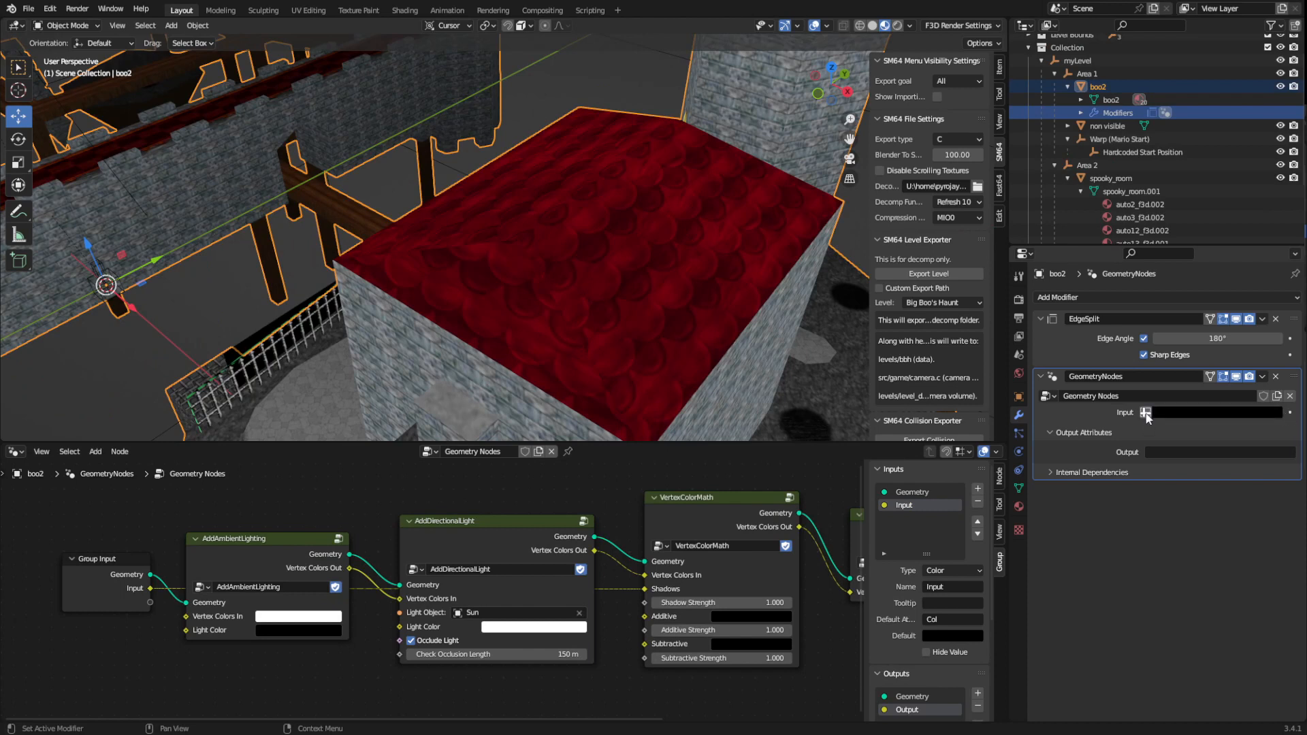
left_click(1146, 413)
left_click(1170, 413)
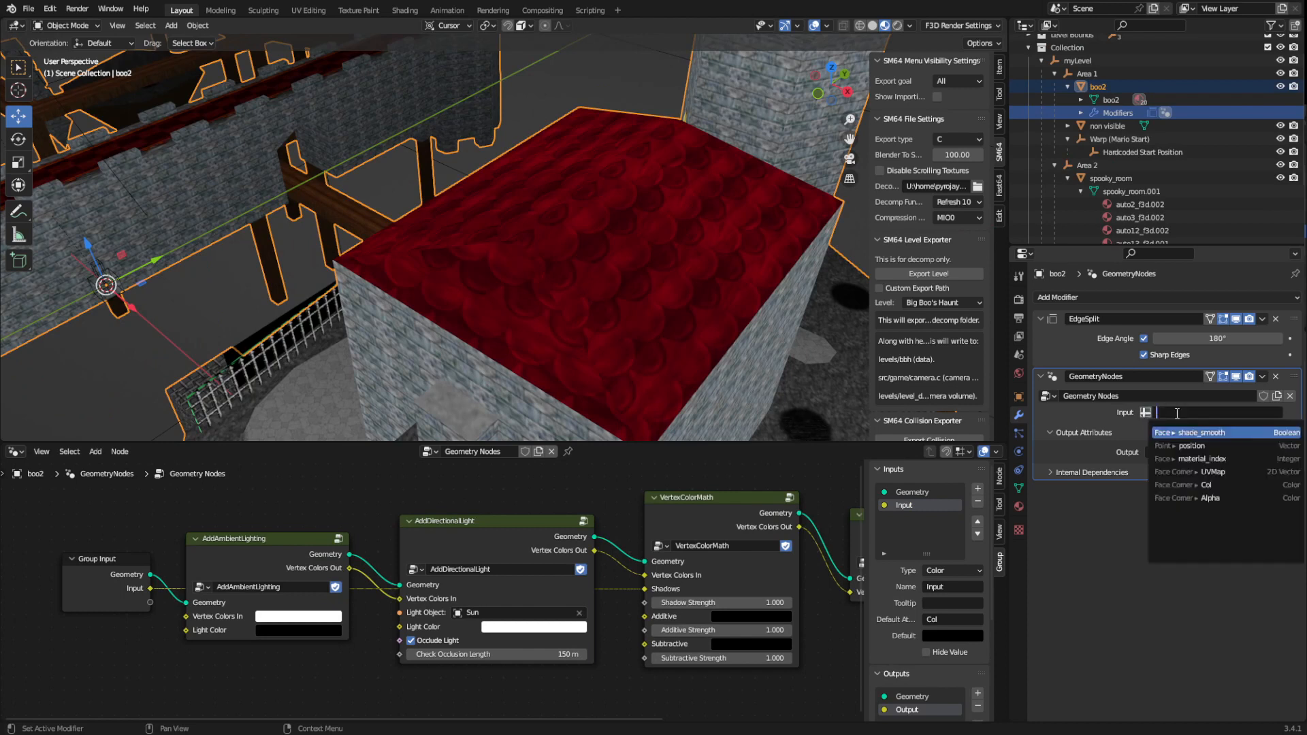
left_click(1211, 483)
left_click(1181, 454)
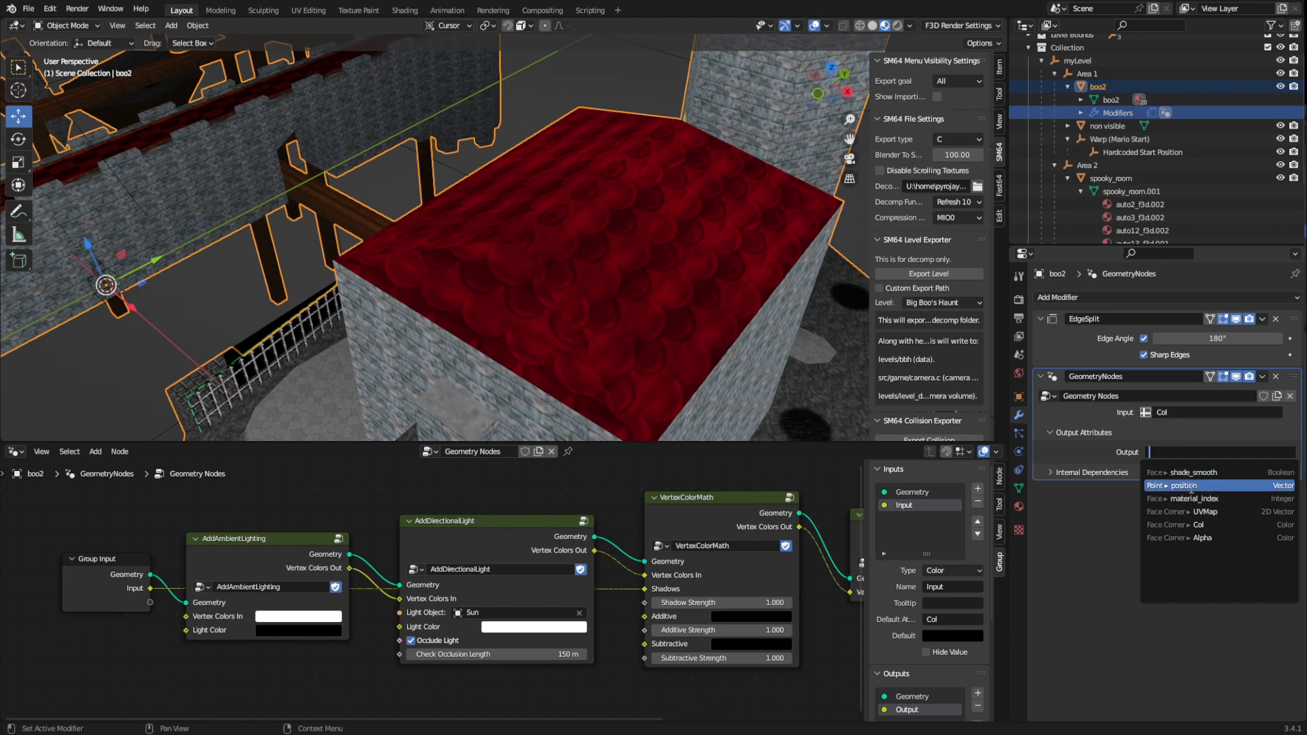
left_click(1210, 525)
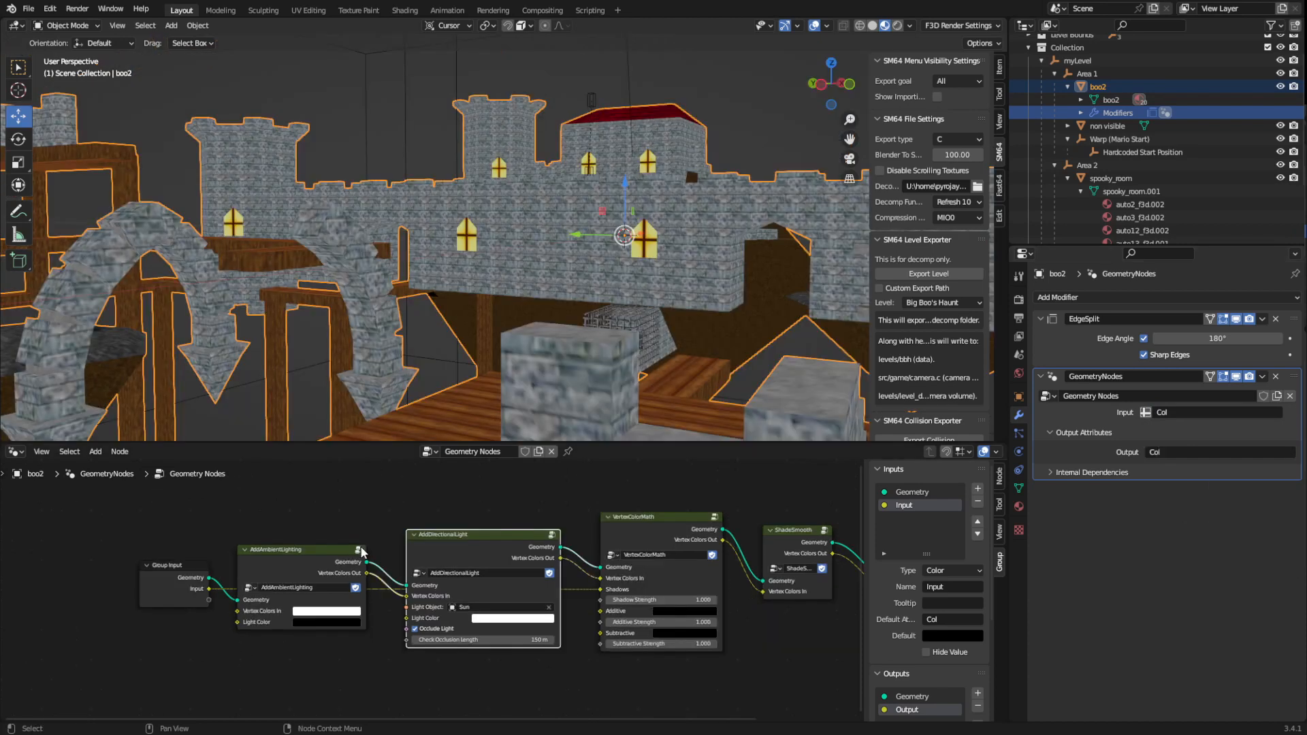
- Darken AddAmbientLighting's Vertex Colors In to a value of about 0.294 and tint it green
left_click(352, 612)
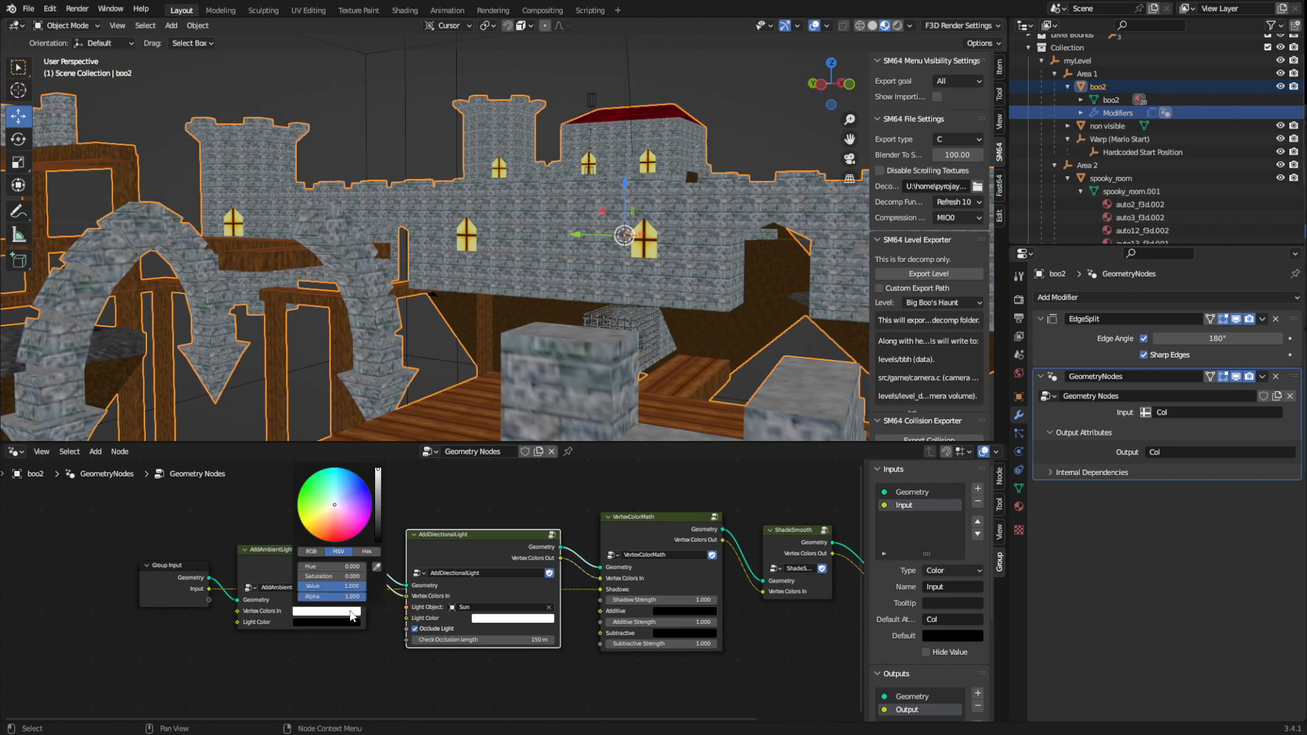
left_click_drag(379, 504, 322, 477)
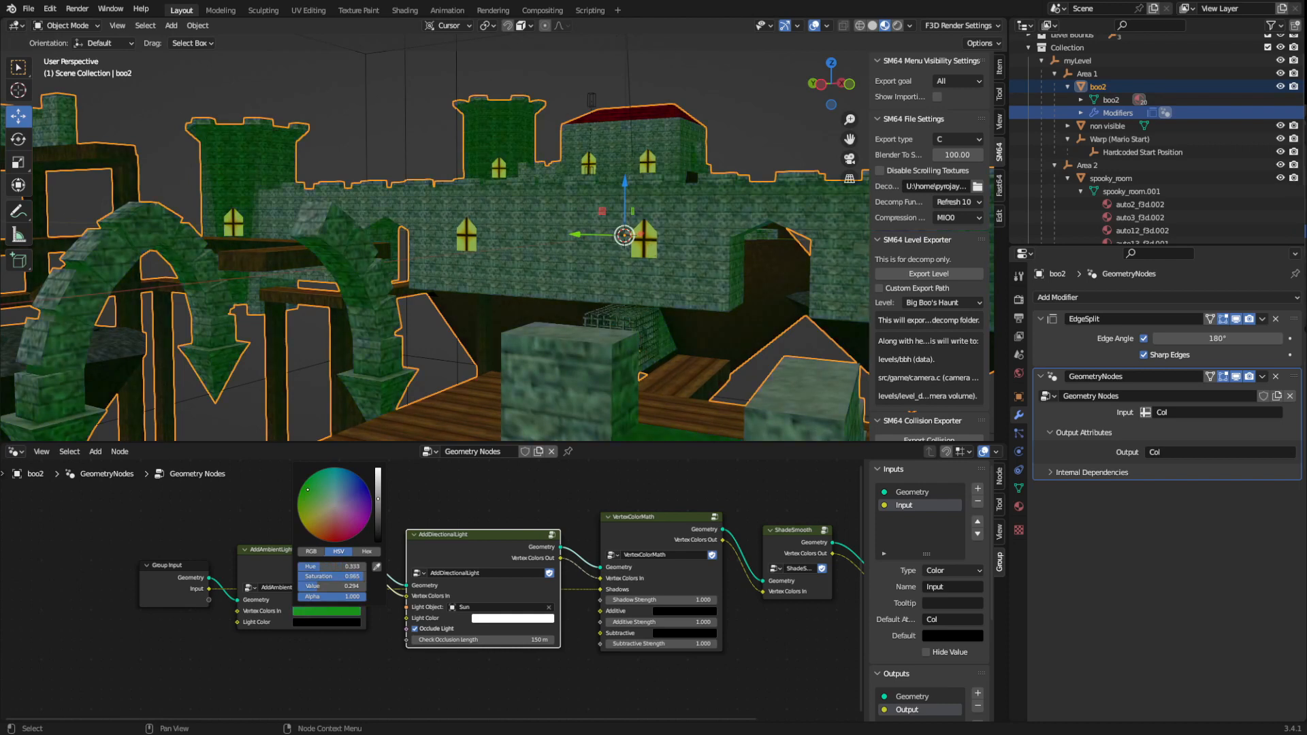
middle_click_drag(613, 310, 370, 325)
- Desaturate AddAmbientLighting's Vertex Colors In to a neutral gray and brighten it
left_click(321, 610)
mouse_move(342, 523)
left_mouse_down()
mouse_move(328, 493)
mouse_move(332, 515)
mouse_move(349, 489)
mouse_move(337, 501)
left_mouse_up()
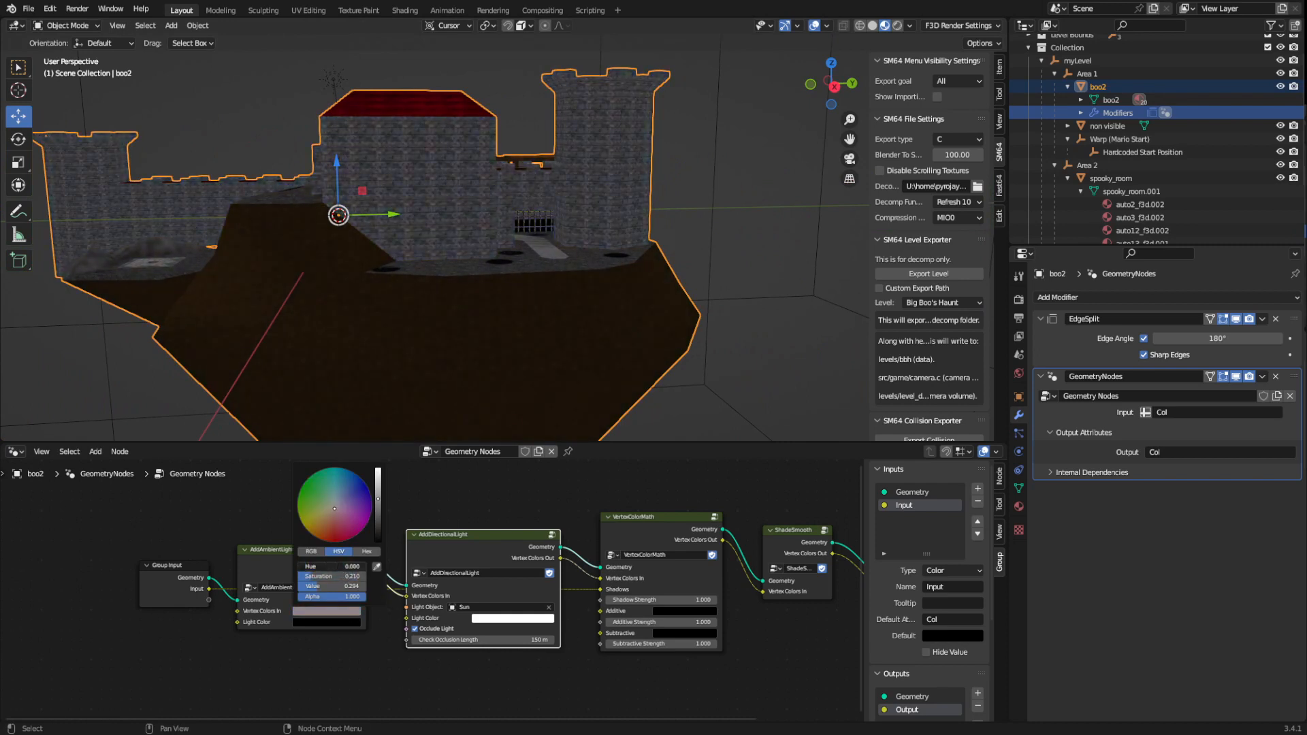
left_click_drag(380, 527, 381, 495)
middle_click_drag(470, 354, 608, 326)
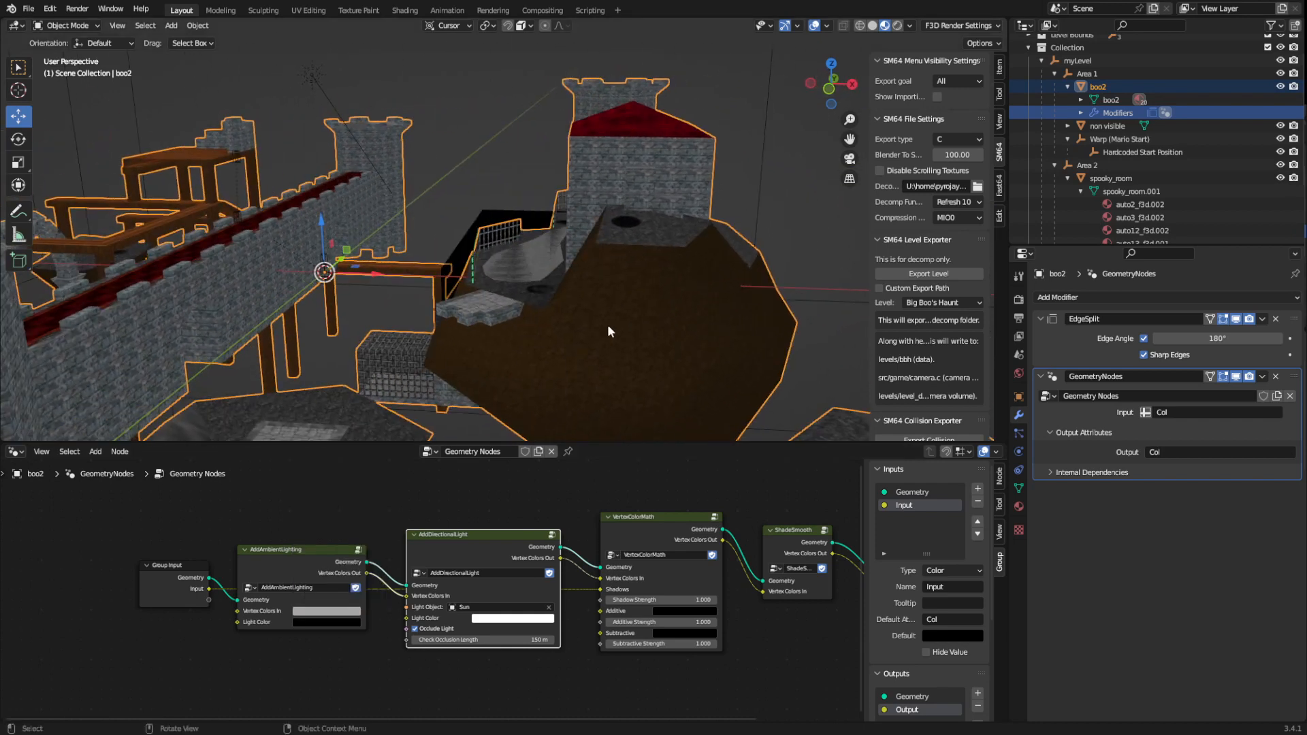
- Rotate the Sun light to -30.7° on Y and 23.7° on Z
scroll(577, 356, "up", 2)
middle_click_drag(520, 349, 575, 370)
left_click(457, 138)
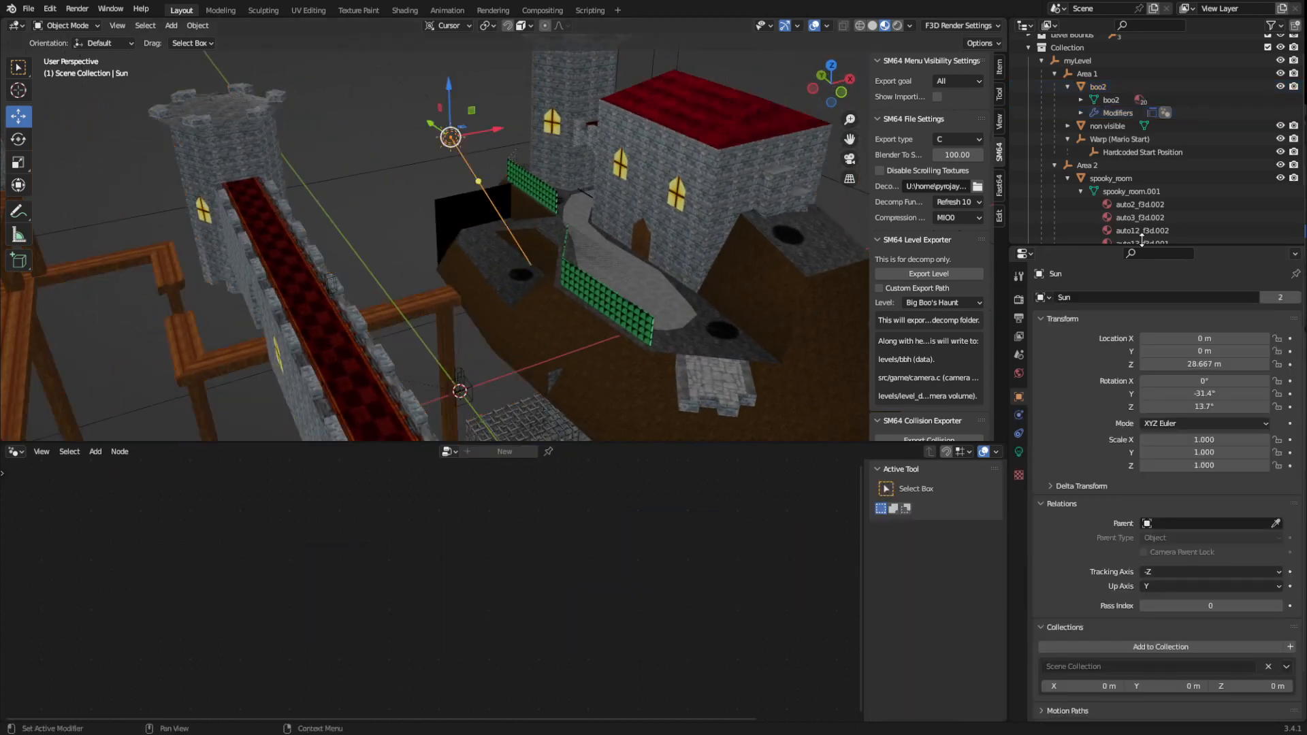
scroll(1031, 231, "down", 3)
left_click_drag(1203, 407, 1282, 407)
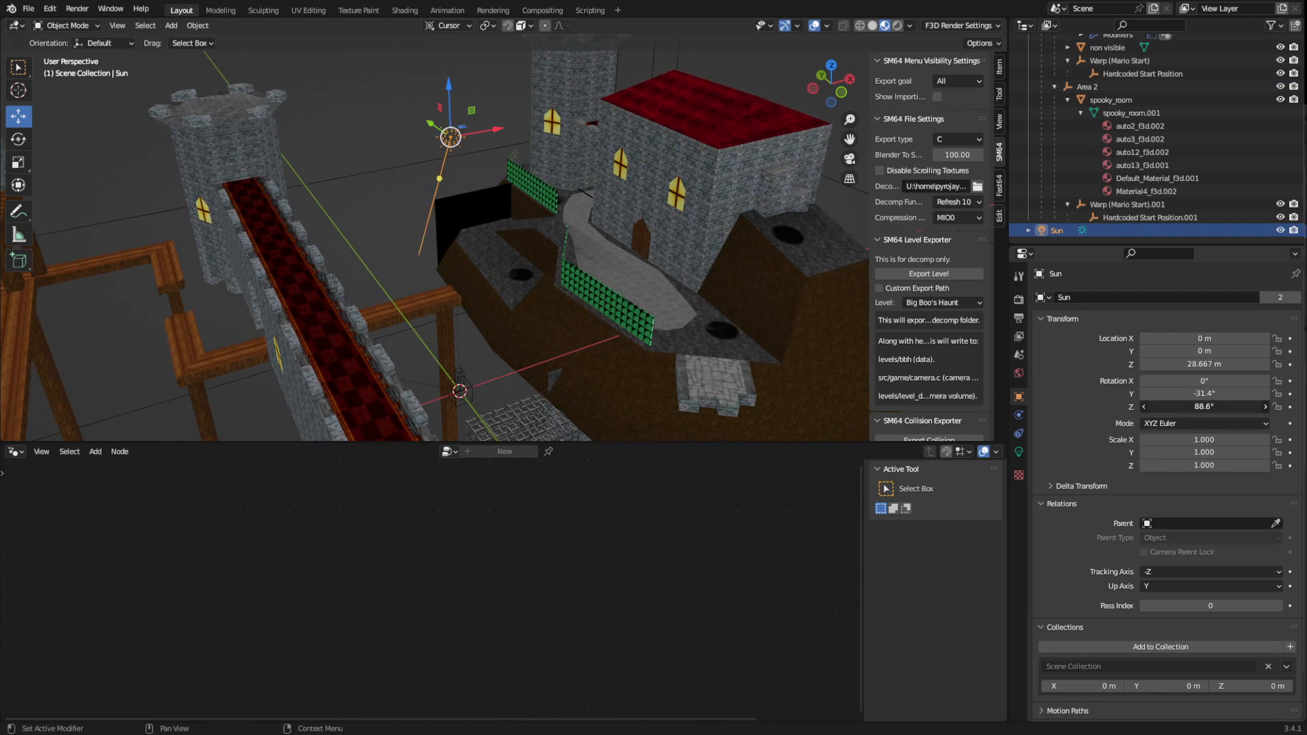
mouse_move(1175, 394)
left_mouse_down()
mouse_move(1219, 394)
mouse_move(1188, 394)
left_mouse_up()
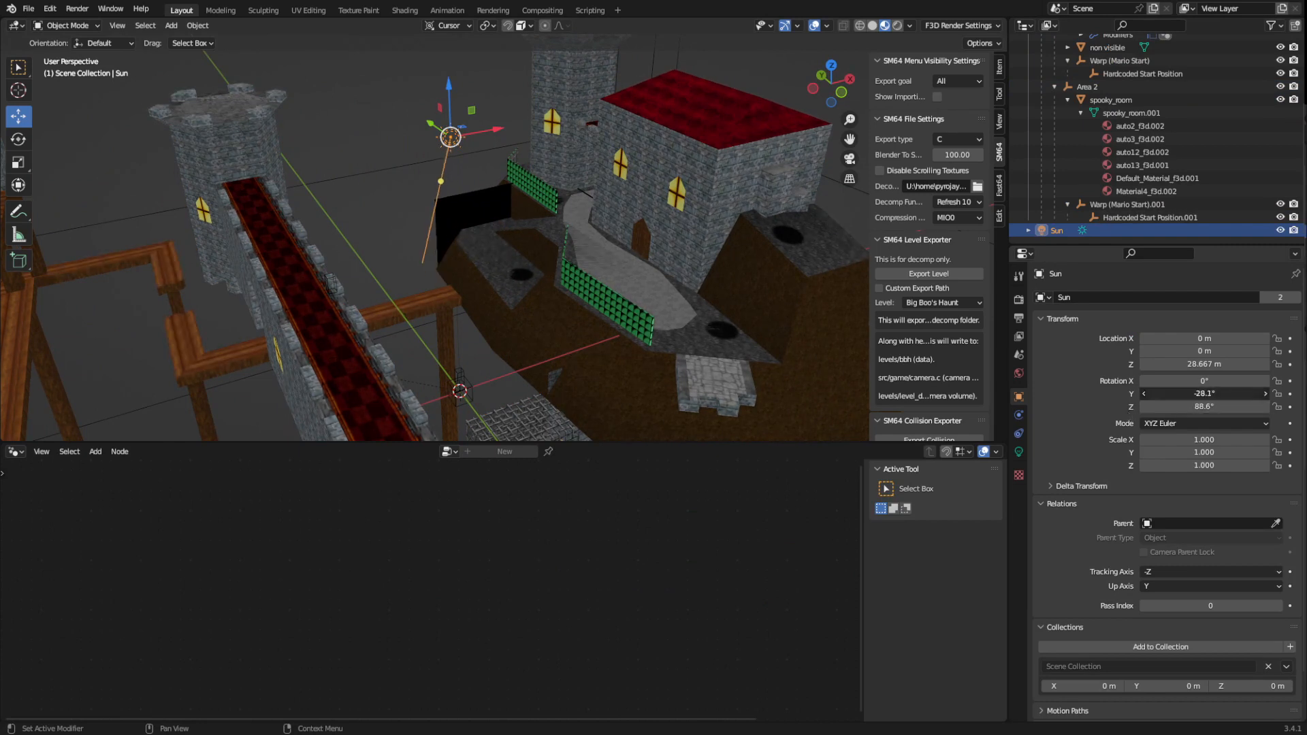
middle_click_drag(666, 260, 688, 289)
left_click_drag(1172, 391, 1203, 390)
mouse_move(560, 317)
middle_mouse_down()
mouse_move(621, 349)
mouse_move(582, 313)
mouse_move(517, 313)
mouse_move(565, 334)
middle_mouse_up()
left_click_drag(1204, 407, 1123, 407)
middle_click_drag(783, 324, 741, 311)
left_click_drag(1204, 407, 1171, 393)
middle_click_drag(677, 350, 473, 312)
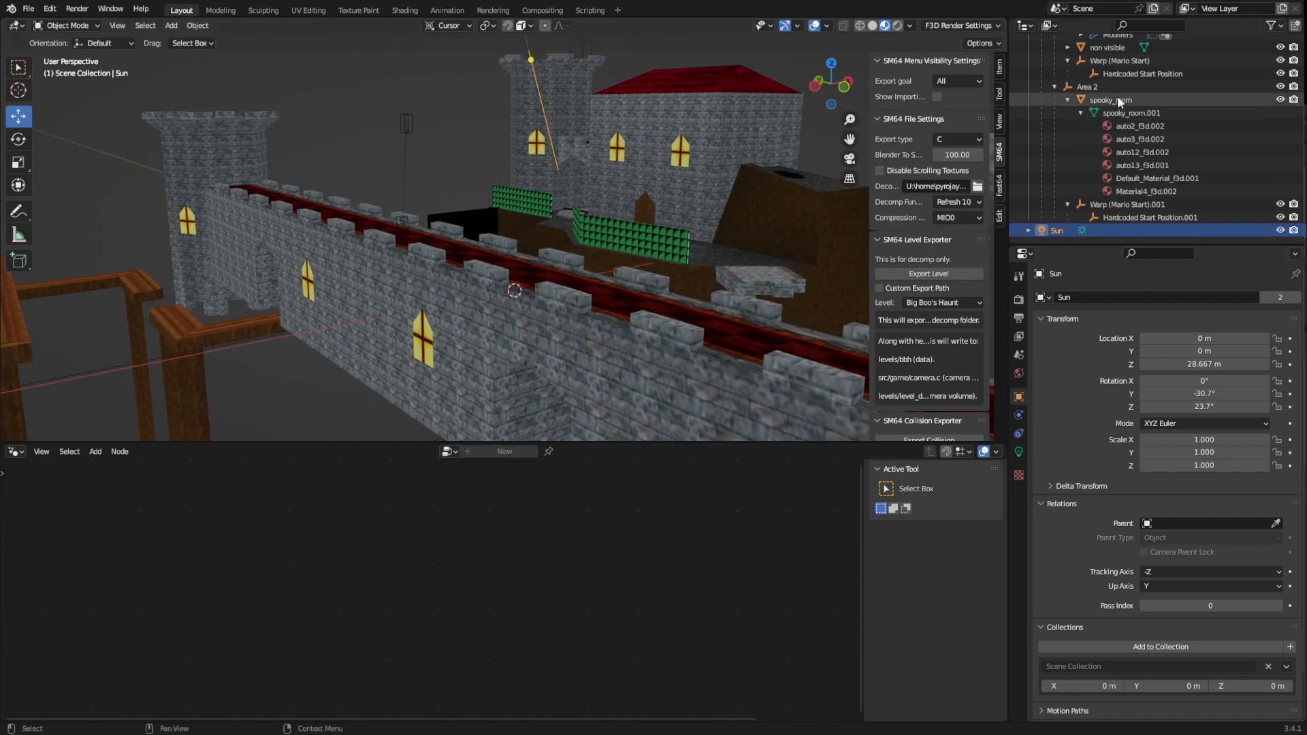
- Reselect boo2 and set AddAmbientLighting's Vertex Colors In to a gray with a value of about 0.256
scroll(1132, 95, "up", 2)
left_click(1111, 74)
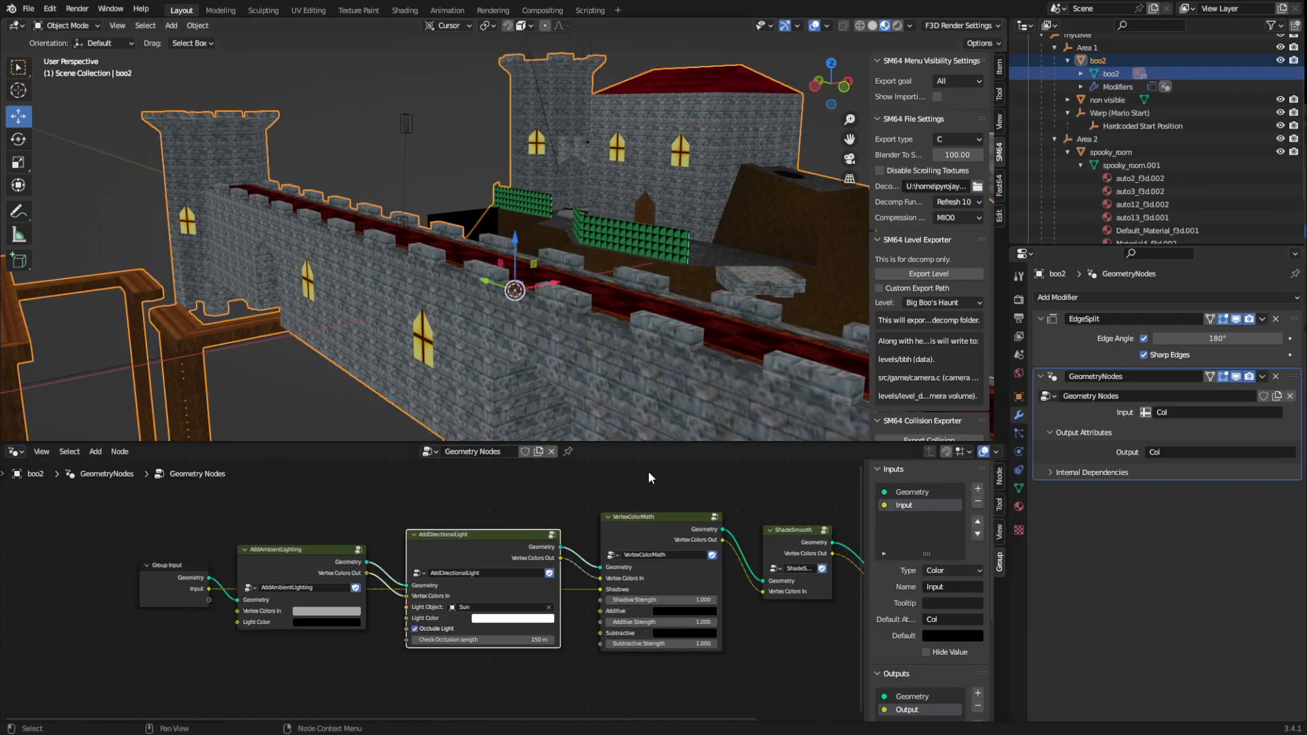
left_click(359, 611)
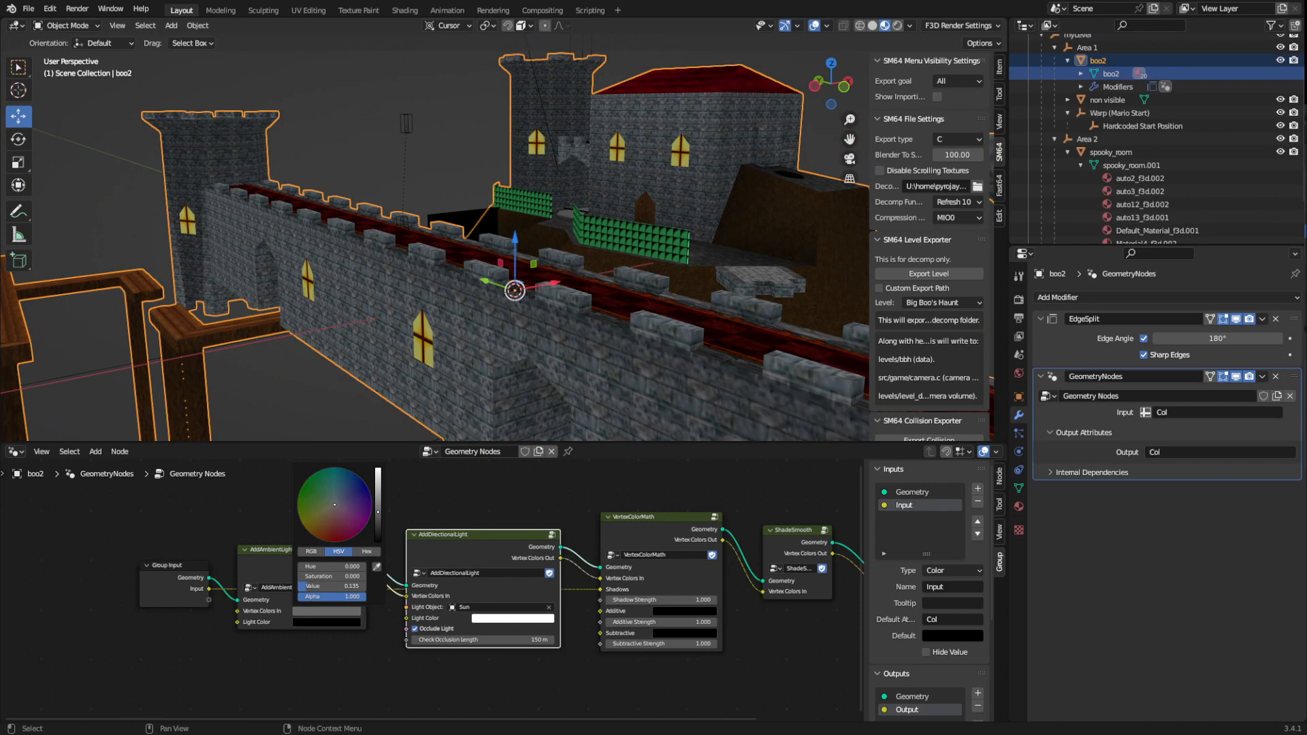
mouse_move(378, 511)
left_mouse_down()
mouse_move(378, 540)
mouse_move(378, 505)
left_mouse_up()
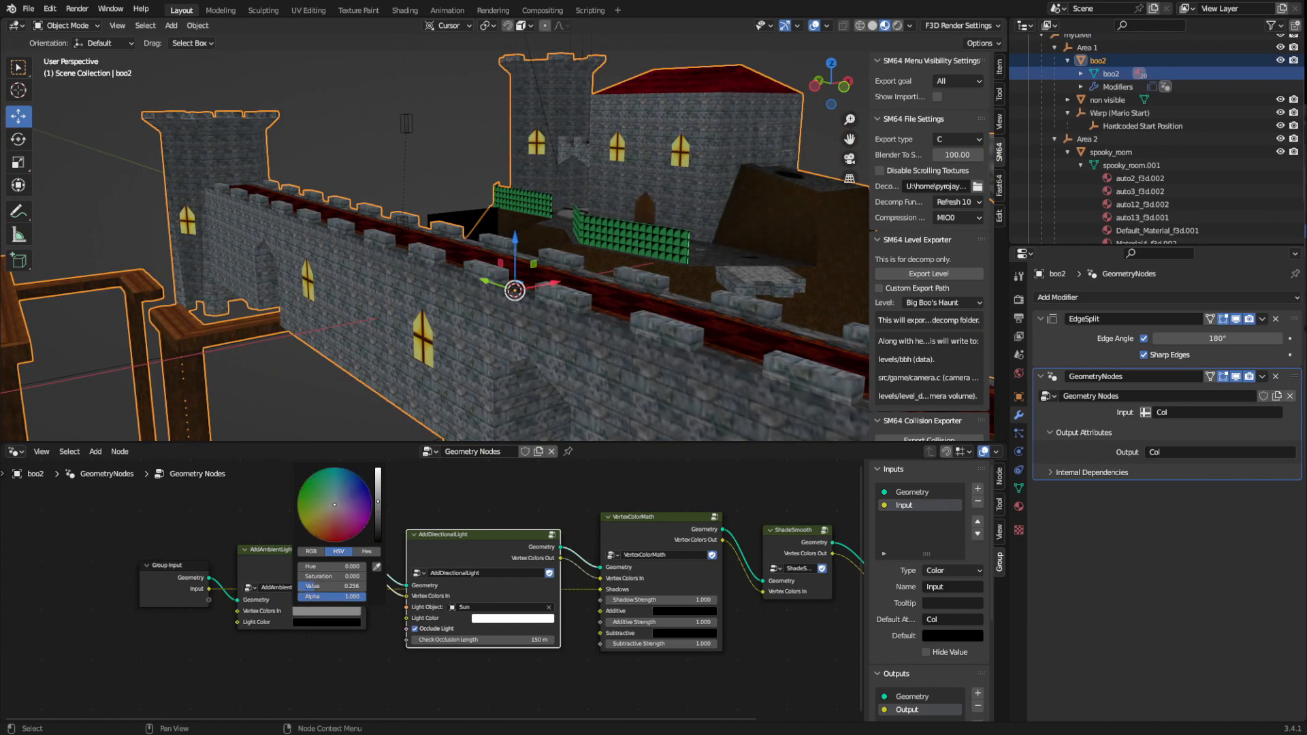
- Convert the whole boo2 mesh from triangles to quads with Tris to Quads in Edit Mode, and return to Object Mode
middle_click_drag(493, 322, 412, 319)
key("Tab")
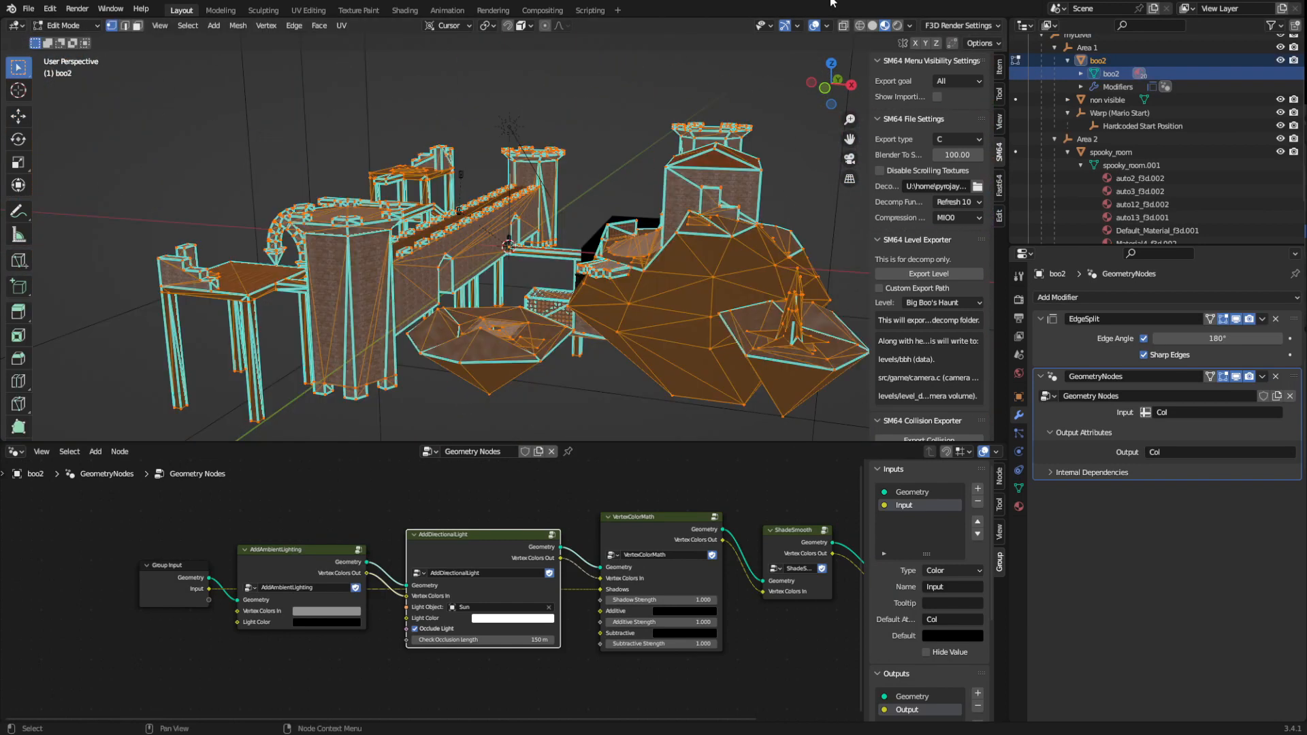
middle_click_drag(547, 309, 538, 317)
left_click(188, 25)
left_click(222, 81)
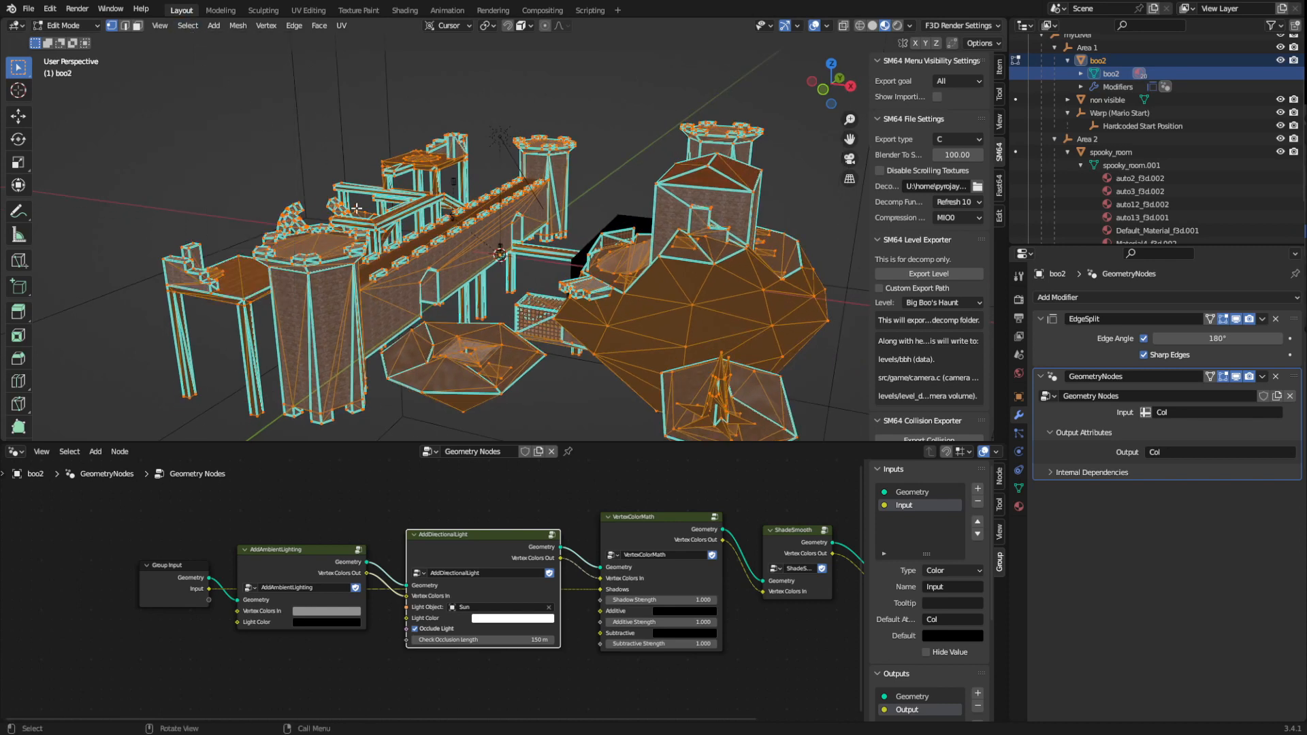
key("alt+j")
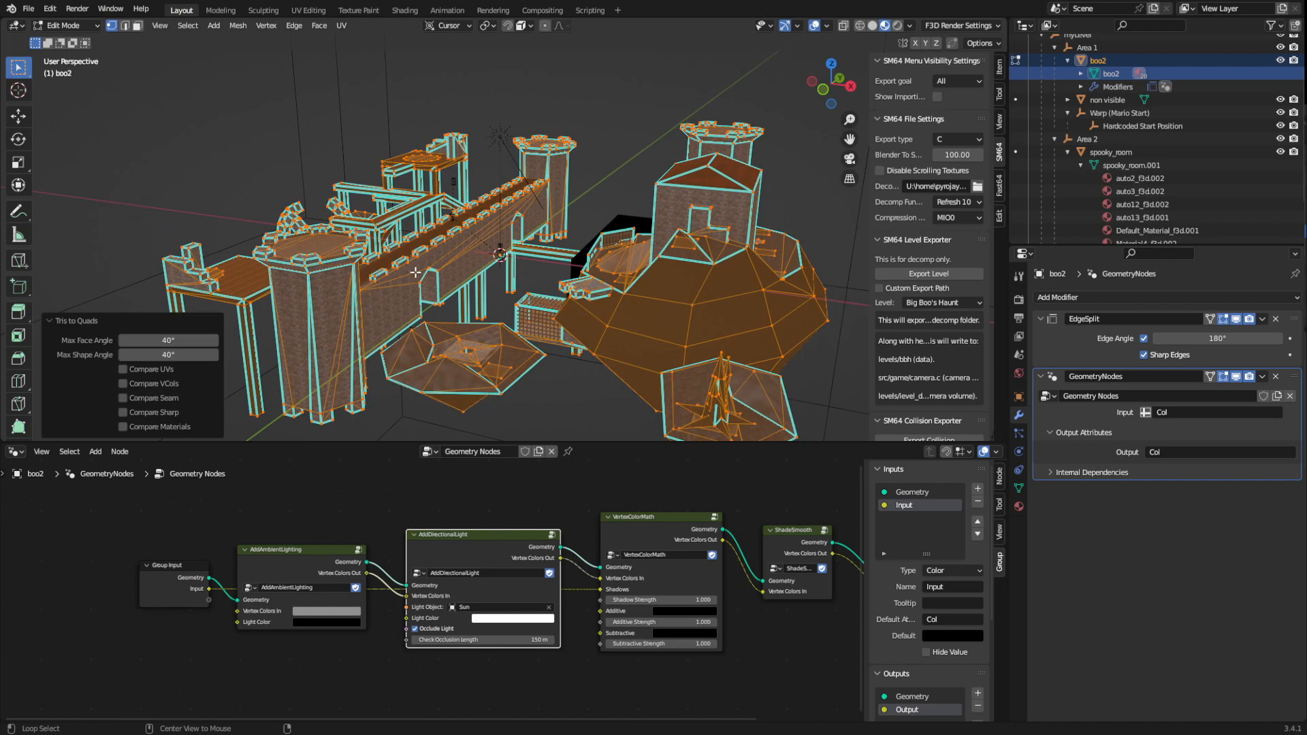
mouse_move(422, 281)
middle_mouse_down()
mouse_move(573, 293)
mouse_move(418, 308)
mouse_move(315, 293)
mouse_move(431, 310)
mouse_move(411, 298)
middle_mouse_up()
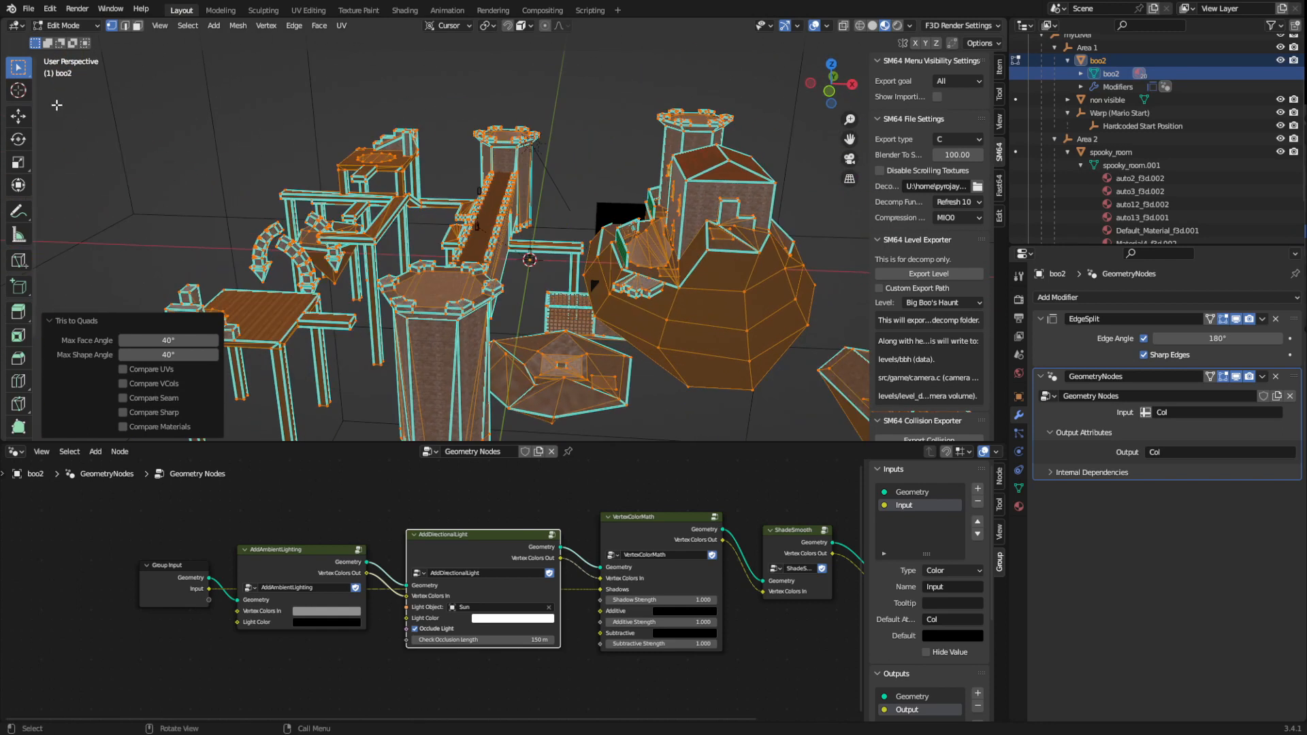
left_click(62, 322)
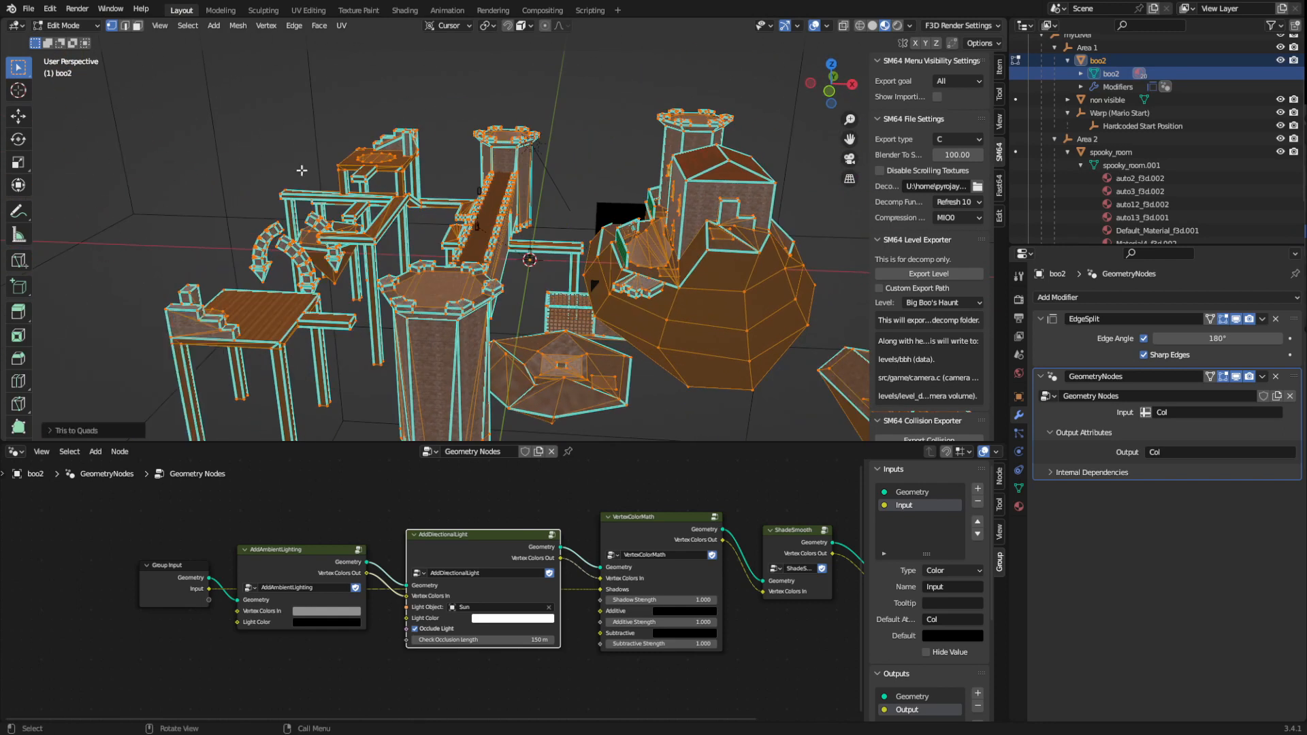
left_click(74, 26)
left_click(71, 39)
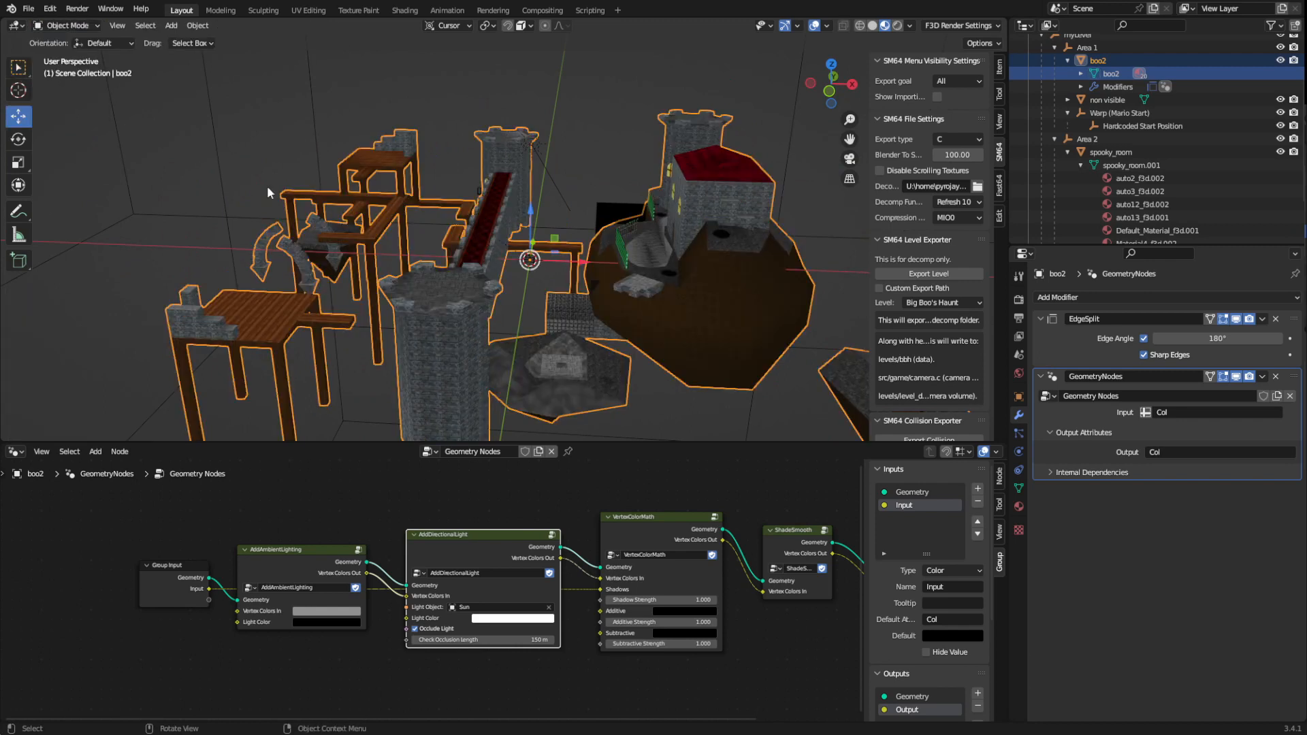
- Examine the vertex shading along the castle wall and on the tower around its window
scroll(489, 307, "up", 3)
middle_click_drag(489, 306, 1040, 297)
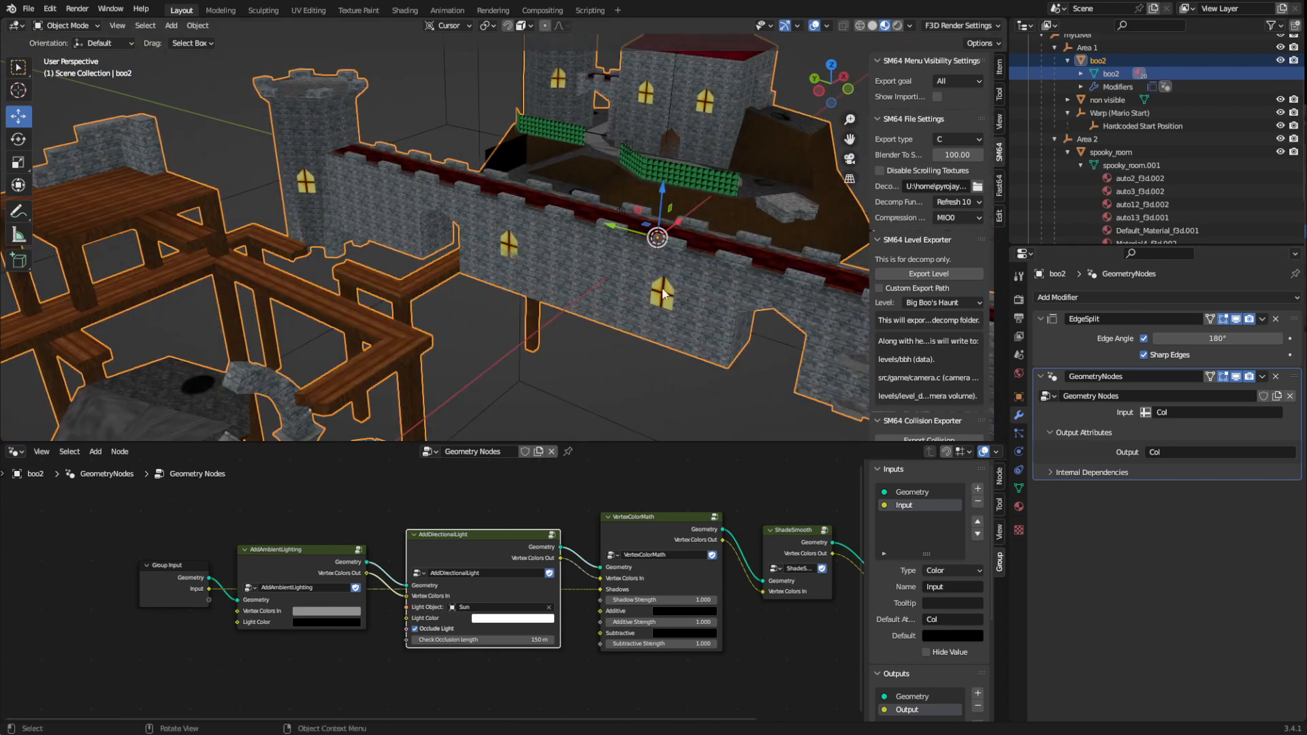
scroll(768, 299, "up", 5)
middle_click_drag(272, 253, 477, 266, "shift")
scroll(249, 256, "down", 2)
scroll(252, 259, "up", 4)
middle_click_drag(267, 275, 549, 280, "shift")
scroll(303, 211, "up", 2)
- In Edit Mode, clear the sharp mark from the long vertical edge beside the tower window
left_click(65, 25)
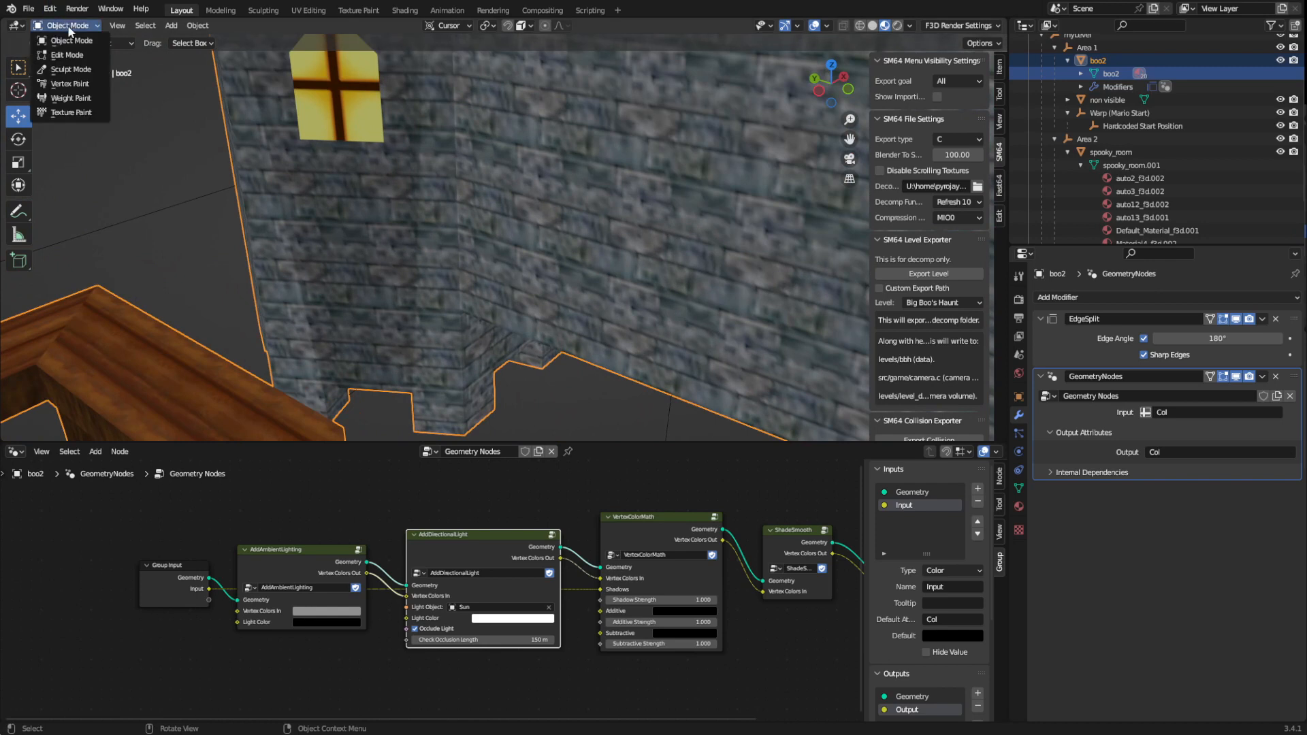
left_click(69, 55)
scroll(347, 297, "up", 2)
middle_click_drag(286, 300, 580, 327)
scroll(499, 327, "up", 4)
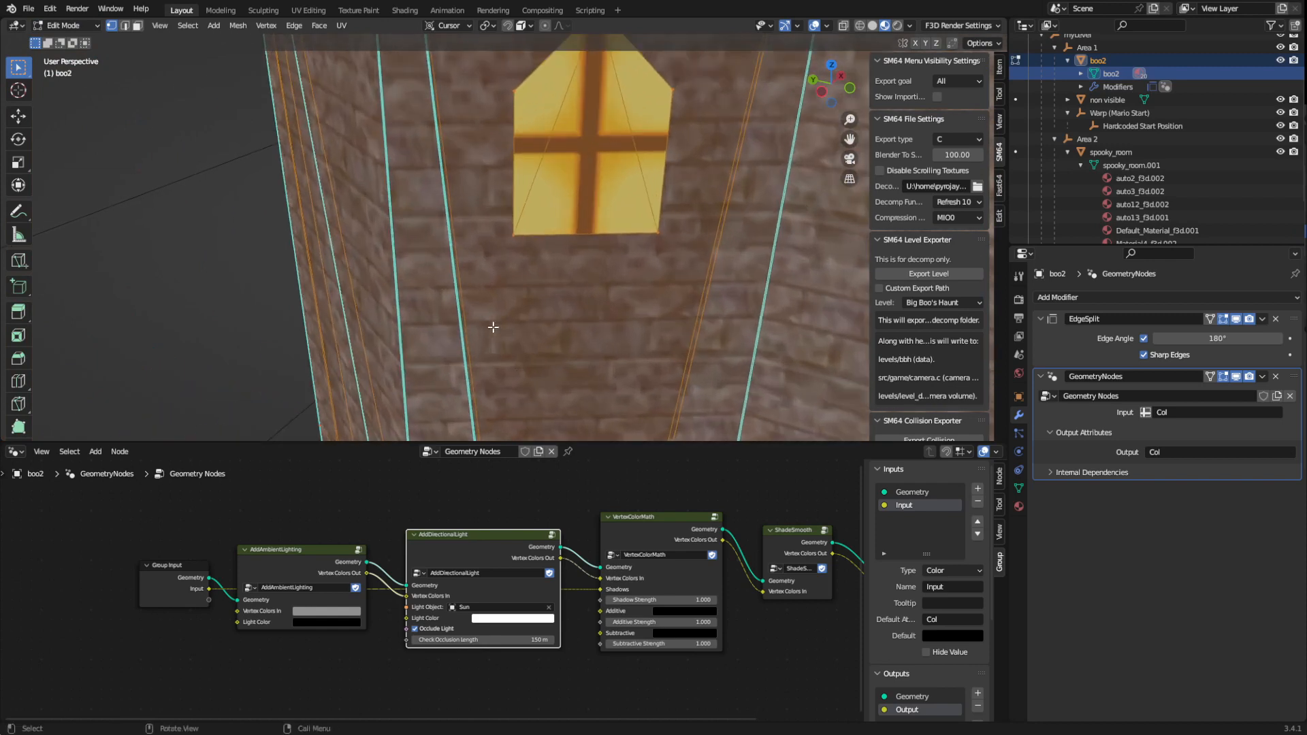
right_click(453, 331)
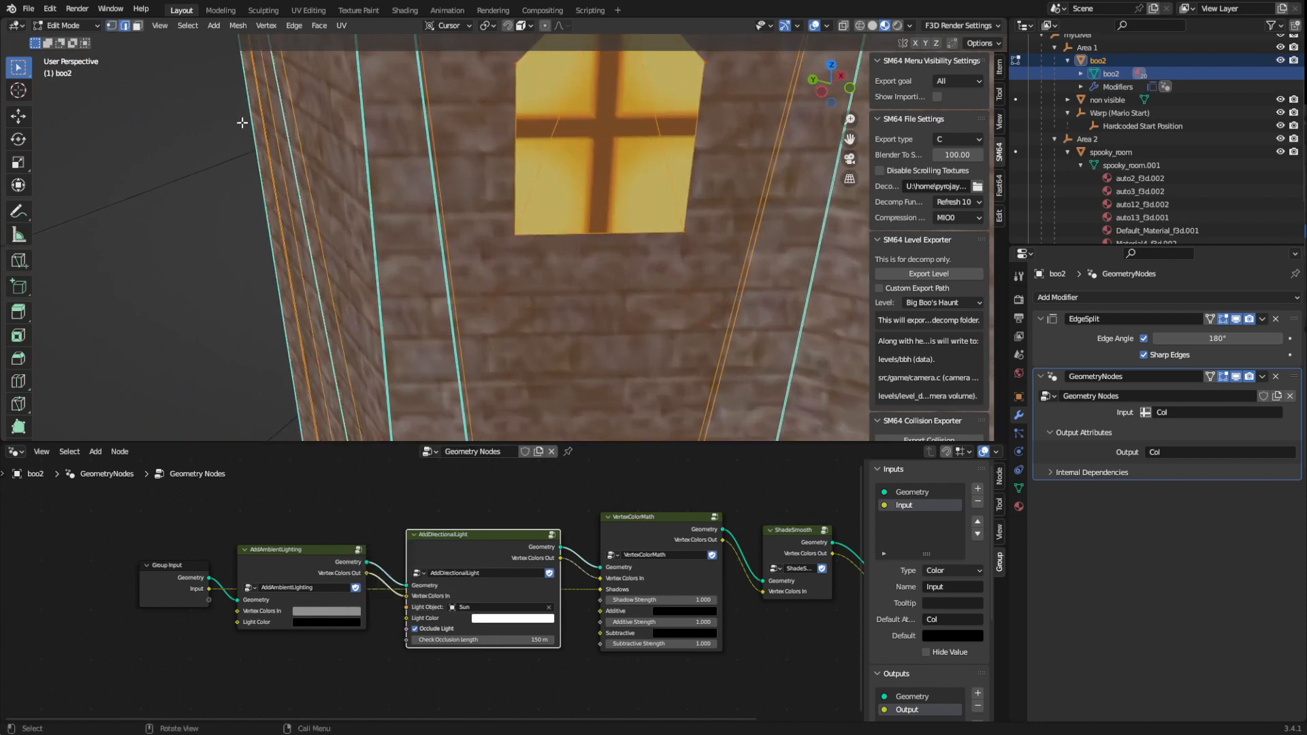
left_click(445, 270)
right_click(447, 276)
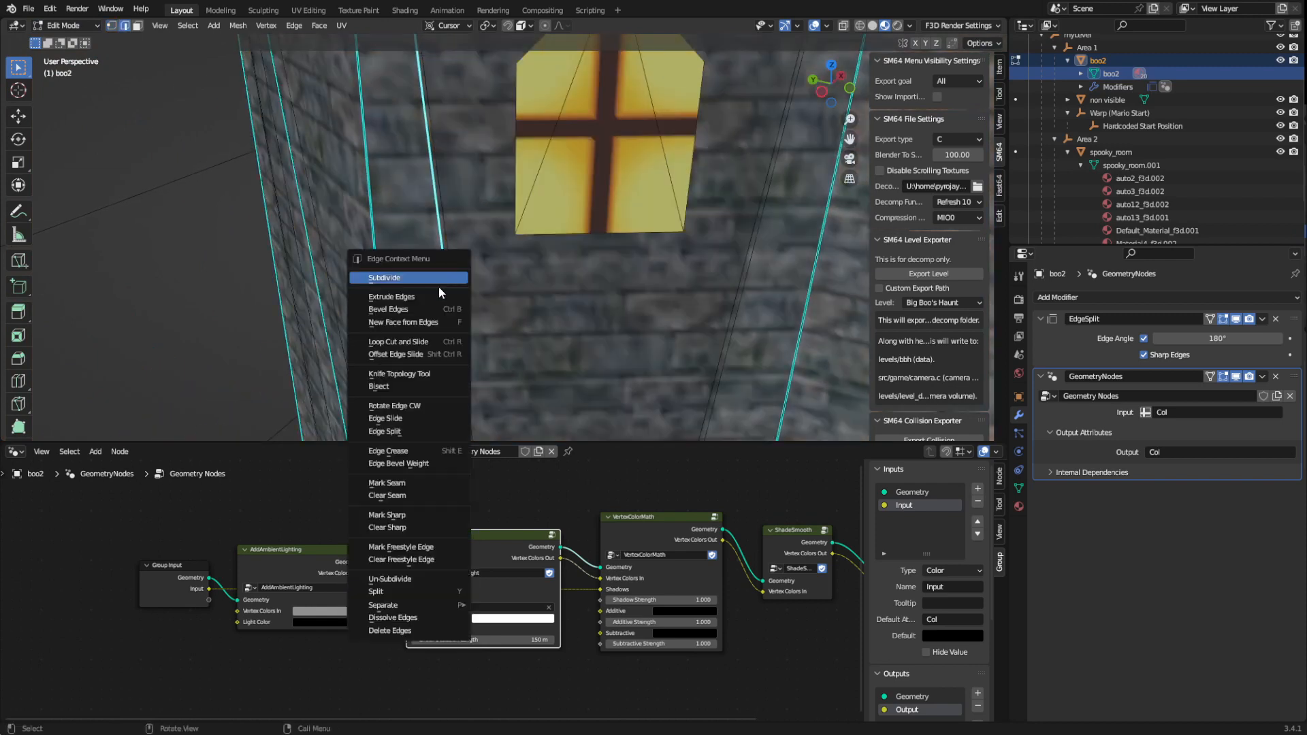
left_click(409, 530)
- Return to Object Mode and examine the shading across the tower and the adjoining wall
scroll(542, 320, "down", 6)
scroll(543, 319, "up", 6)
scroll(541, 320, "down", 5)
mouse_move(541, 309)
middle_mouse_down()
mouse_move(531, 305)
mouse_move(539, 320)
middle_mouse_up()
left_click(66, 26)
left_click(71, 41)
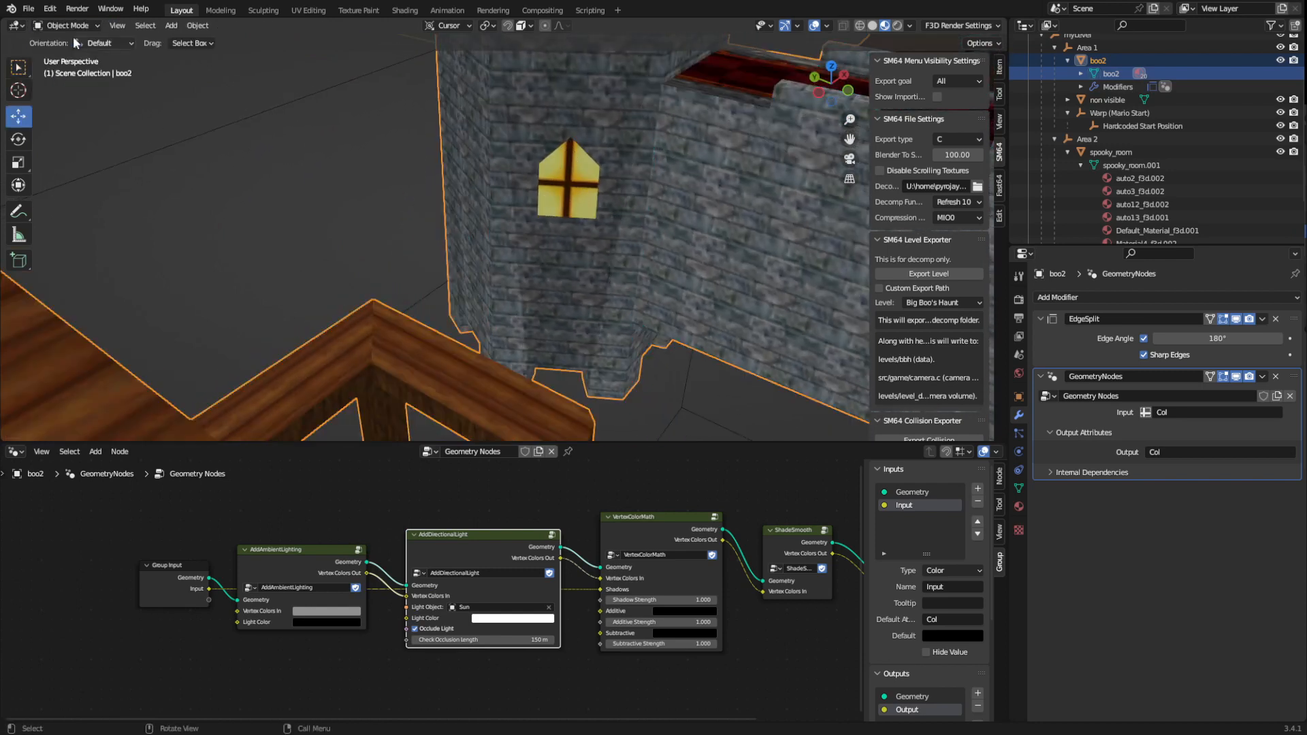
scroll(582, 290, "down", 5)
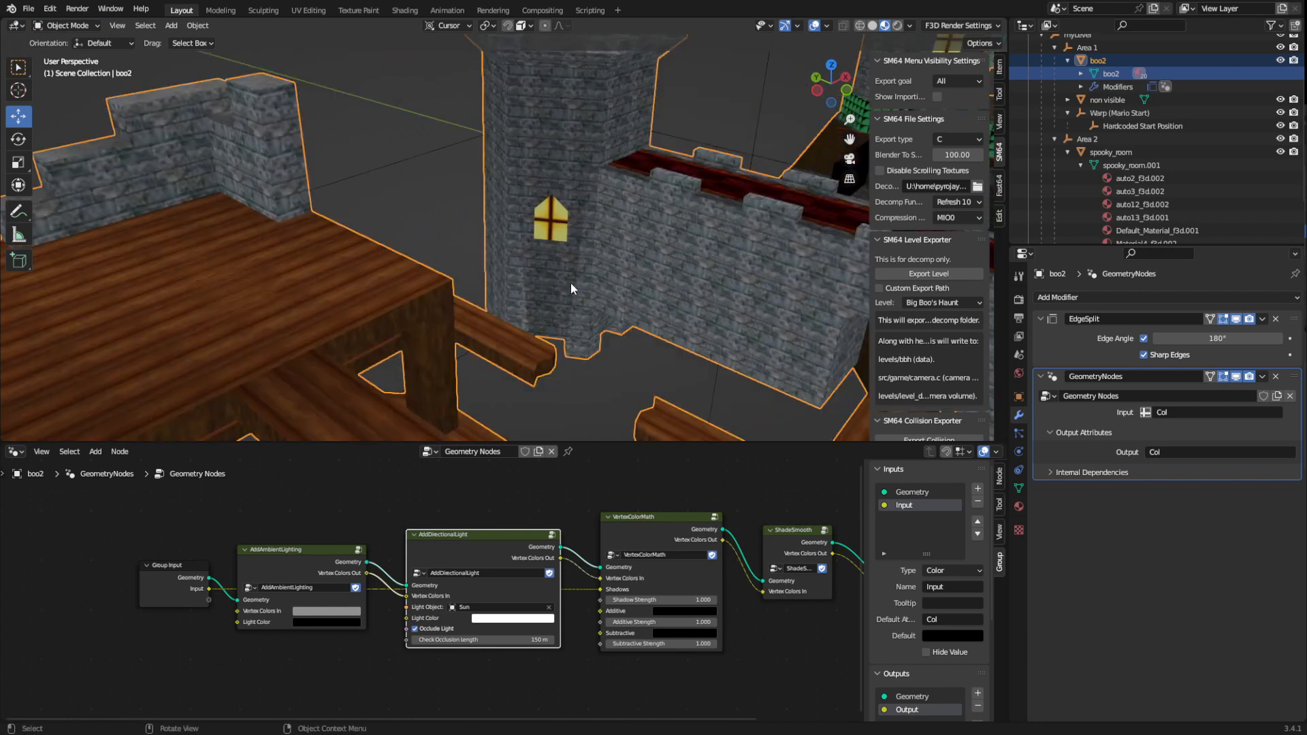
middle_click_drag(572, 289, 562, 271)
- In Edit Mode, clear the sharp mark from the diagonal edge across the stepped stone wall's face above the wooden platform
left_click(66, 26)
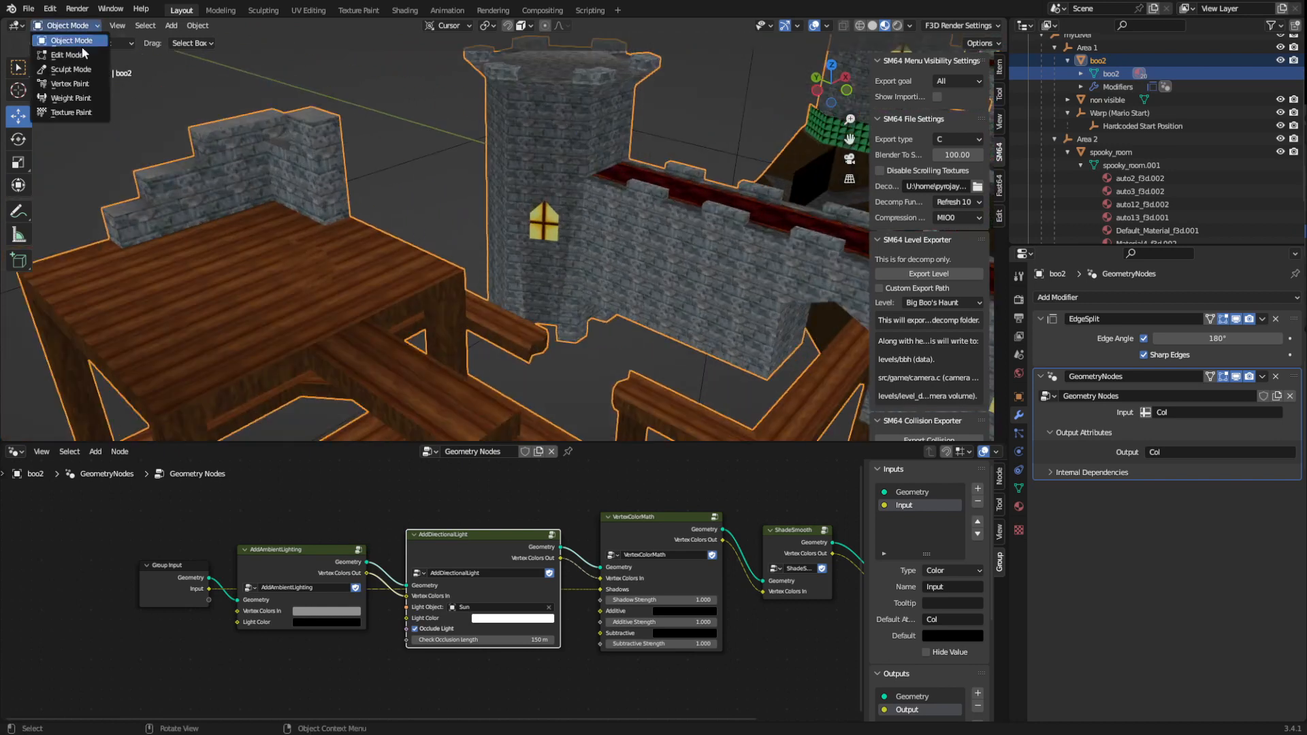
left_click(68, 54)
scroll(300, 194, "up", 6)
middle_click_drag(317, 196, 340, 220)
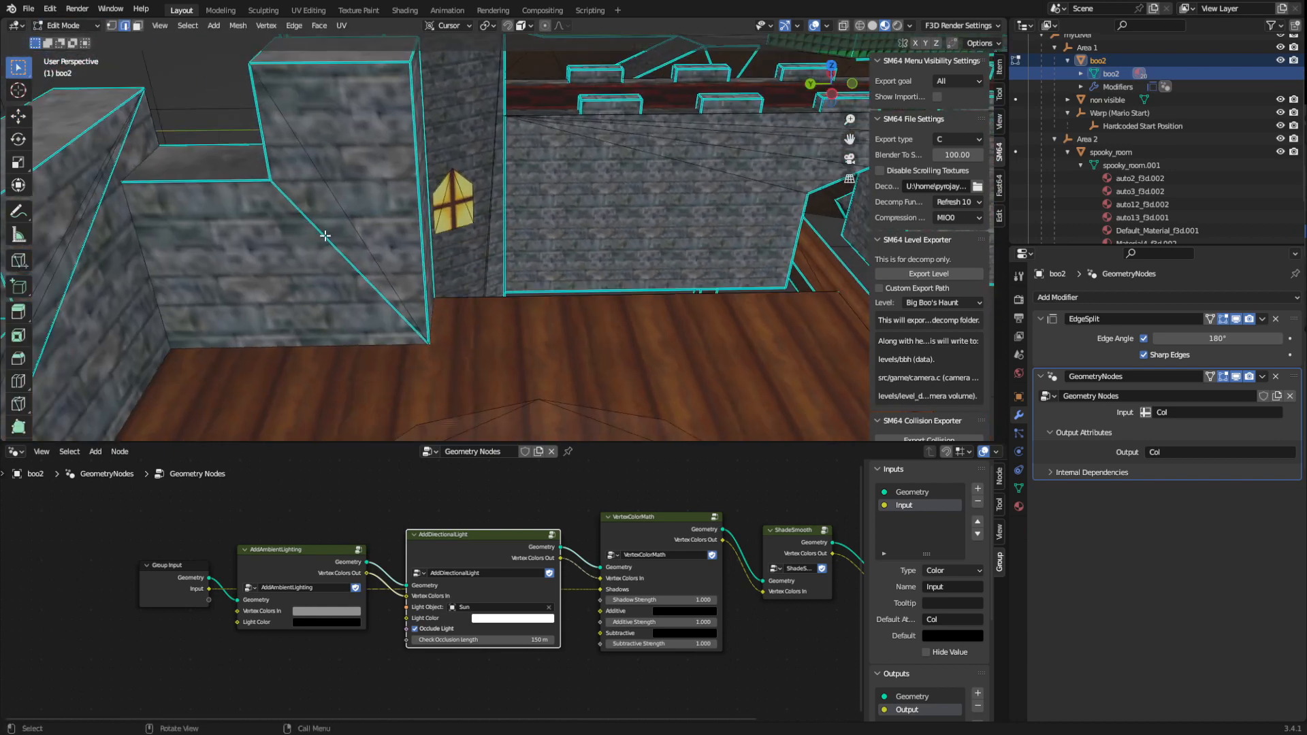
right_click(322, 239)
left_click(298, 205)
right_click(298, 205)
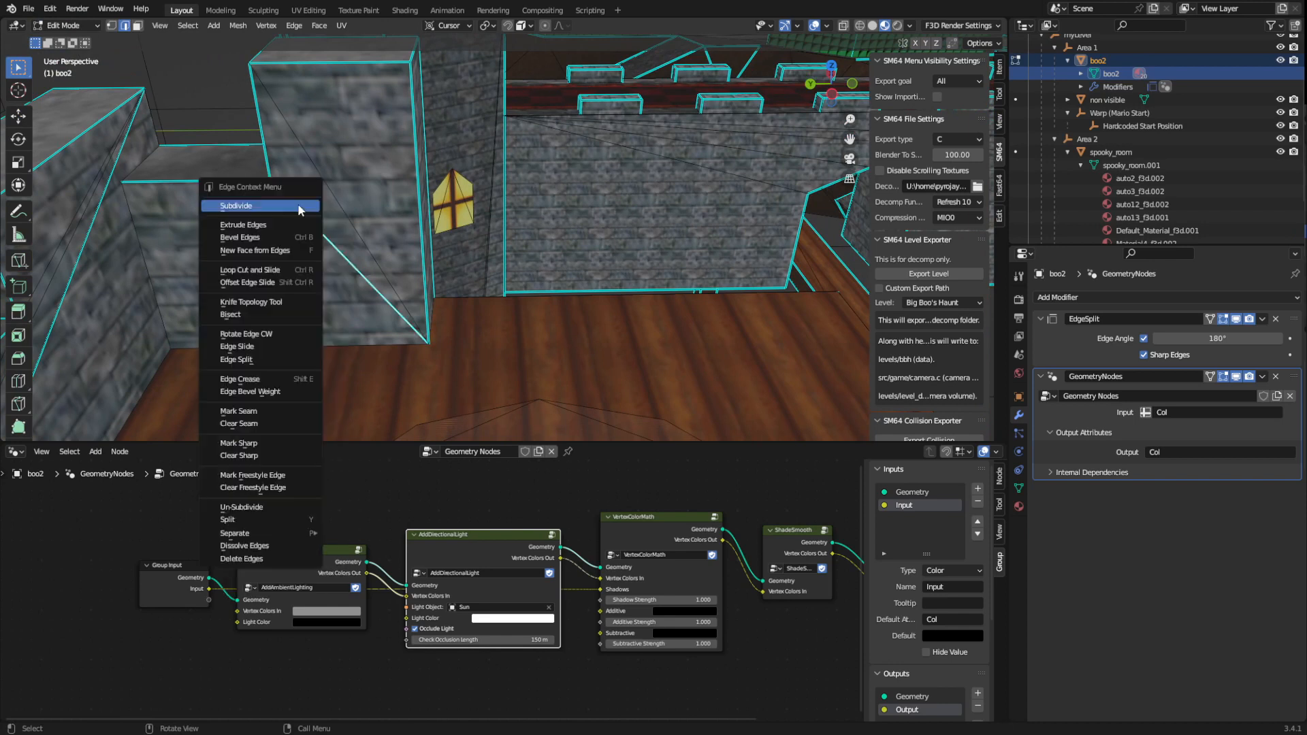
left_click(238, 443)
- Clear the sharp mark from the diagonal edge on the adjacent side of the stepped stone wall and return to Object Mode
middle_click_drag(283, 386, 303, 282)
right_click(219, 276)
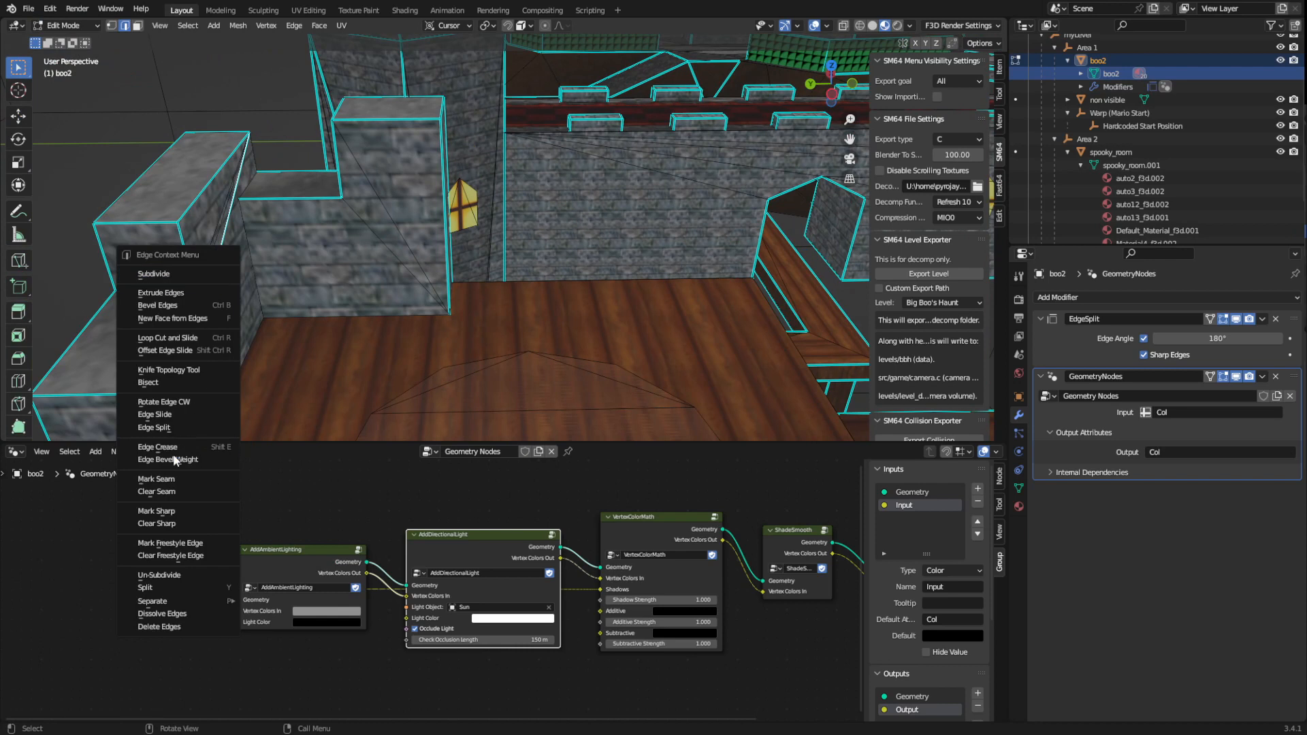
left_click(172, 523)
middle_click_drag(354, 408, 445, 356)
scroll(547, 346, "up", 3)
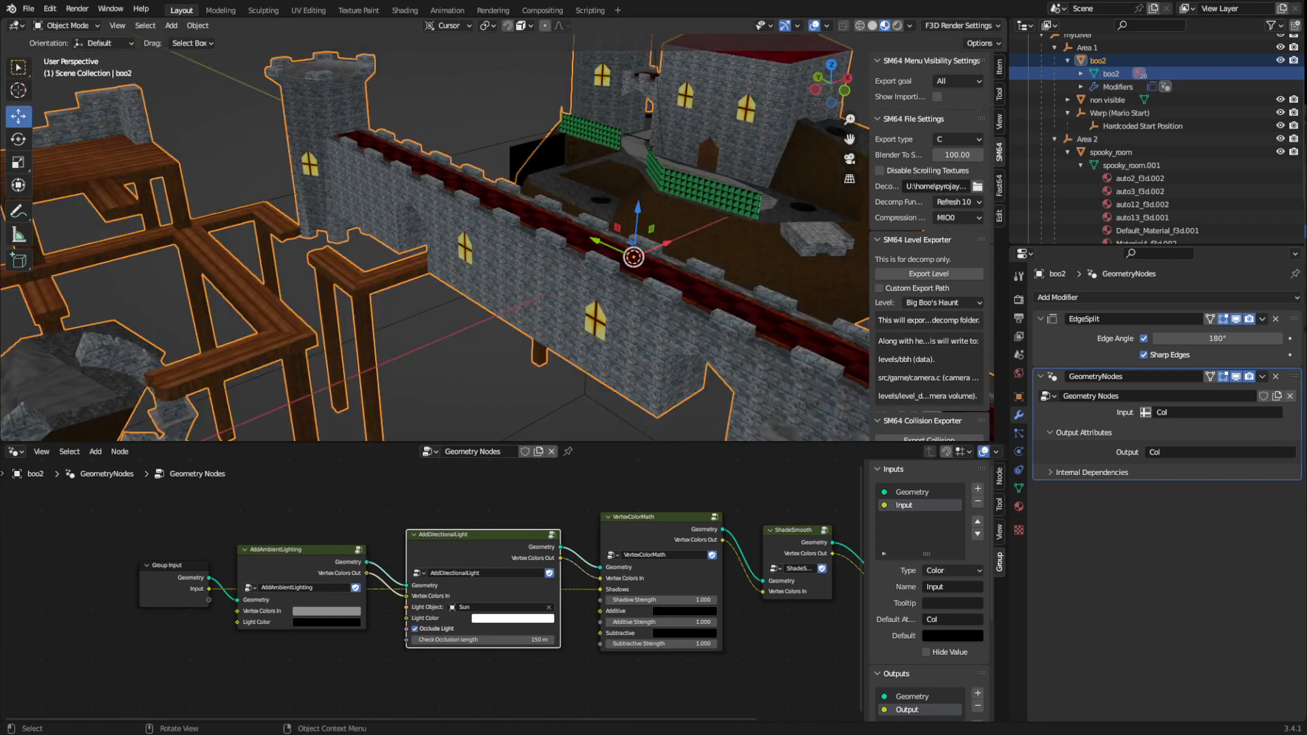
mouse_move(422, 344)
middle_mouse_down()
mouse_move(464, 350)
mouse_move(437, 351)
middle_mouse_up()
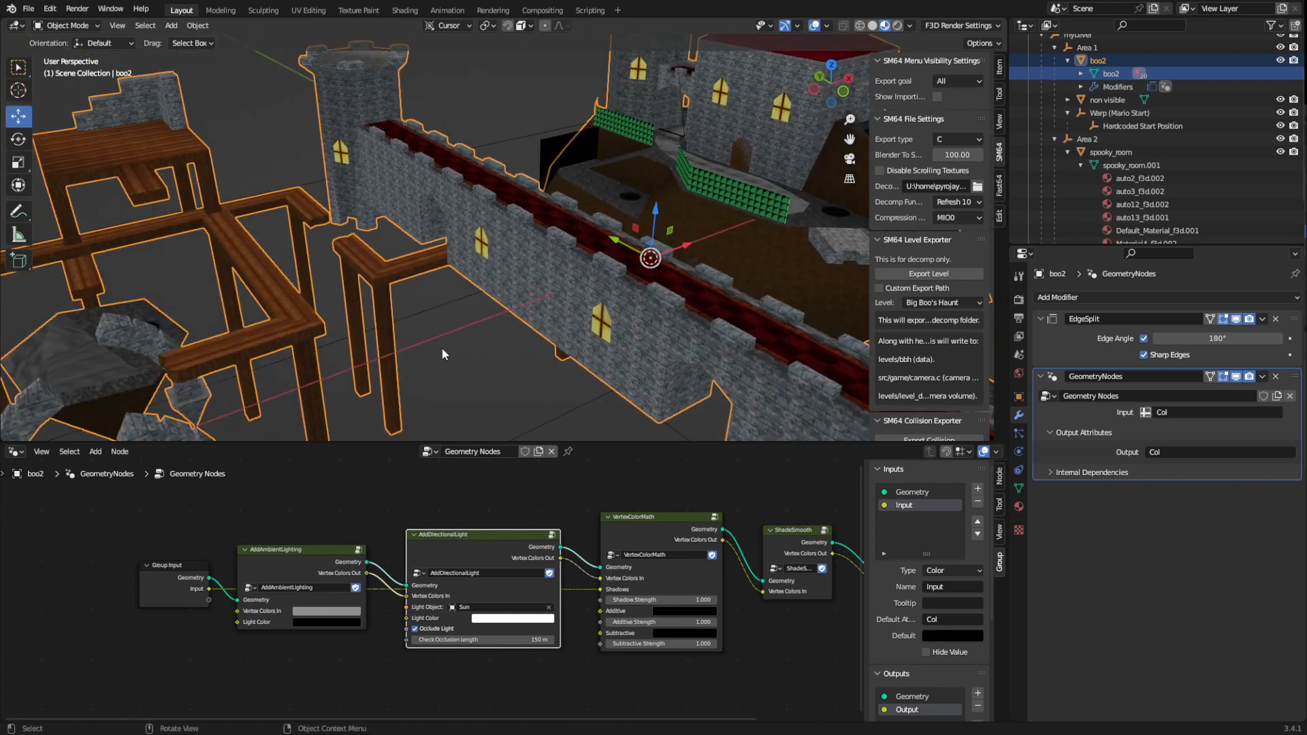
- Try the AddAmbientLighting node's Light Color at full white and return it to black
left_click(332, 612)
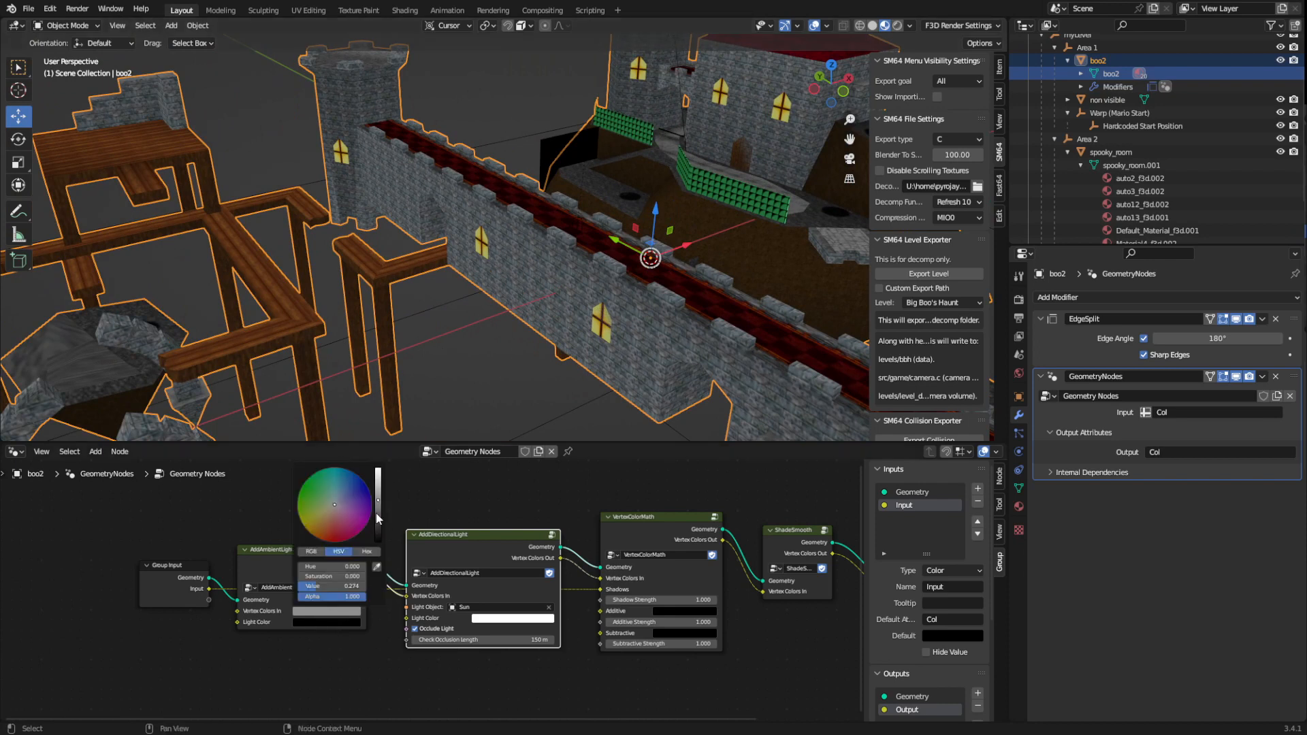
left_click(349, 622)
left_click_drag(376, 540, 378, 479)
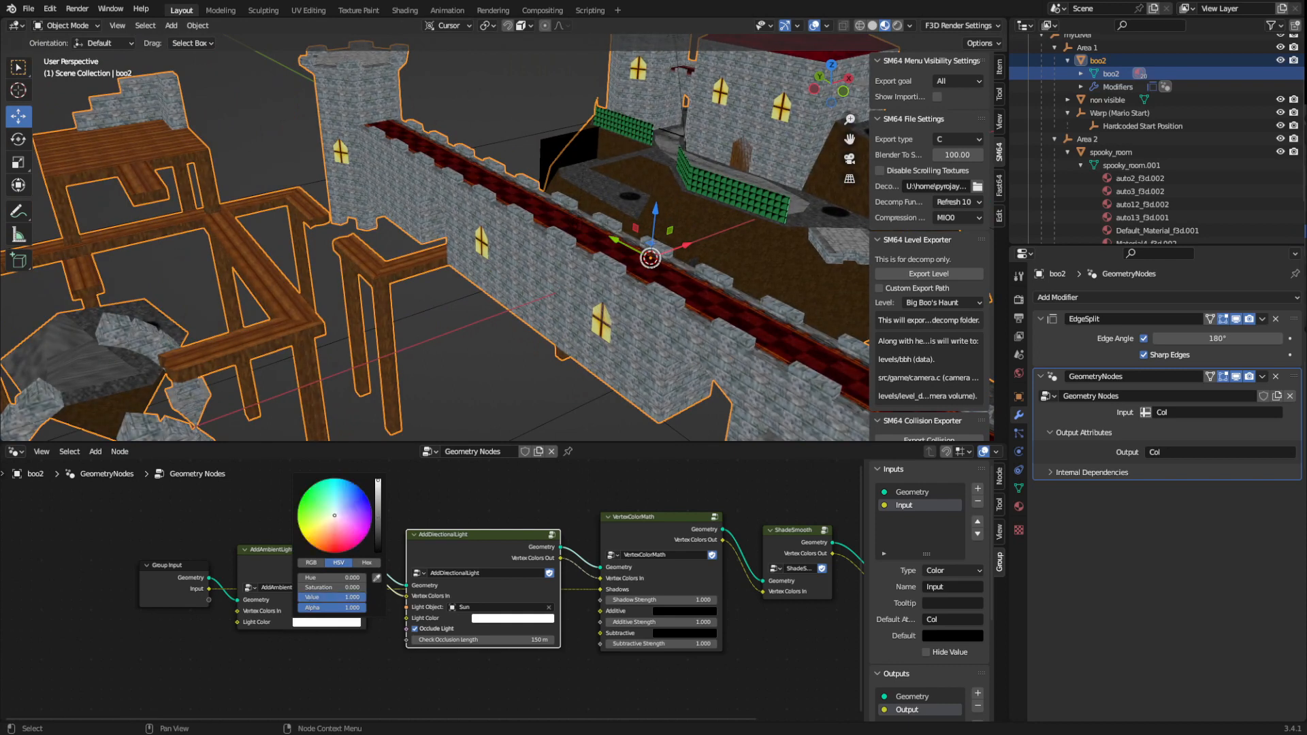
middle_click_drag(612, 286, 680, 268)
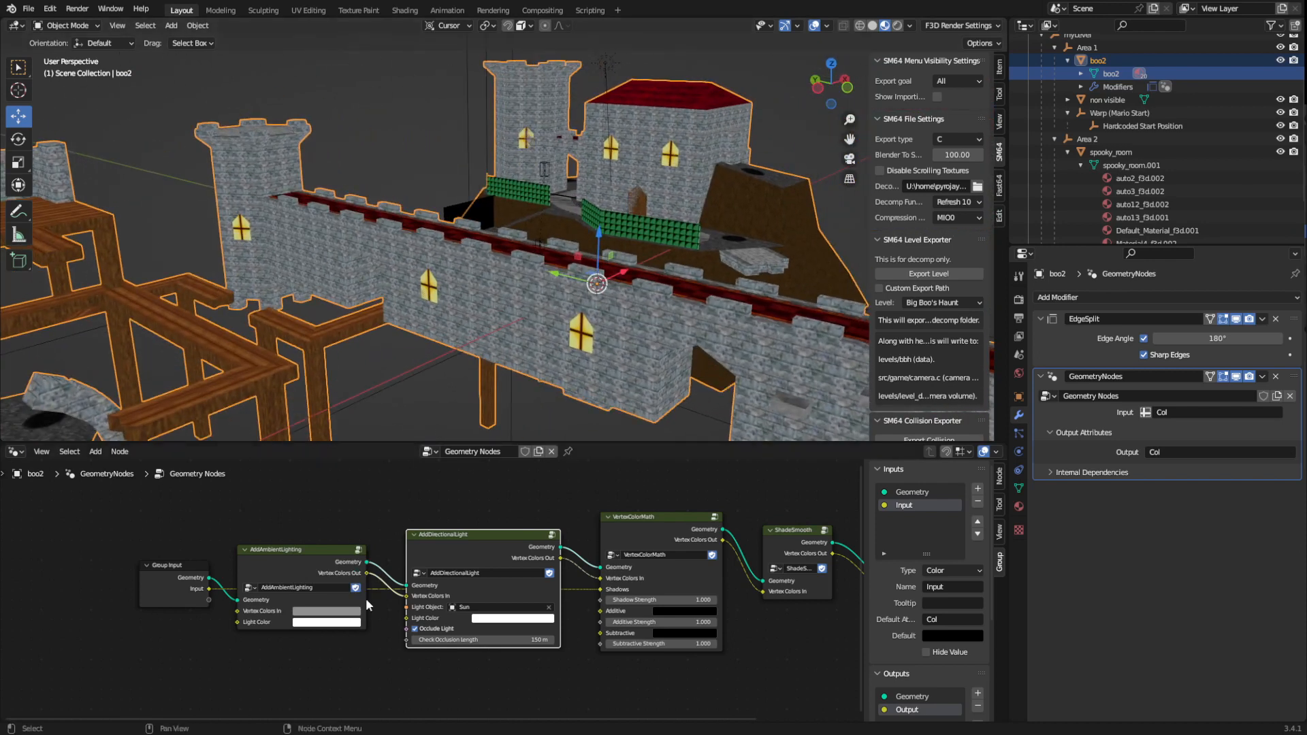
left_click(353, 623)
left_click_drag(377, 484, 377, 550)
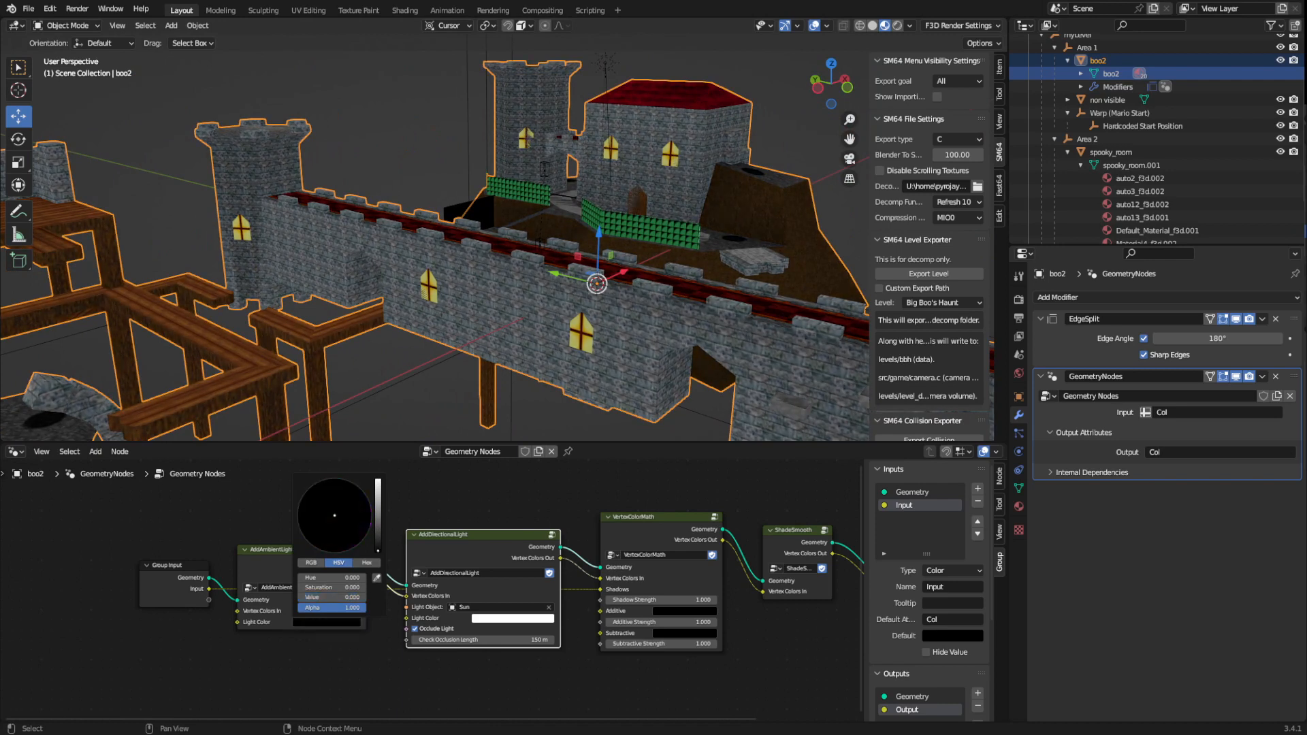
- Vary the brightness of the AddAmbientLighting node's Vertex Colors In from near black to light grey and settle on a medium grey
left_click(300, 612)
left_click_drag(380, 511, 378, 542)
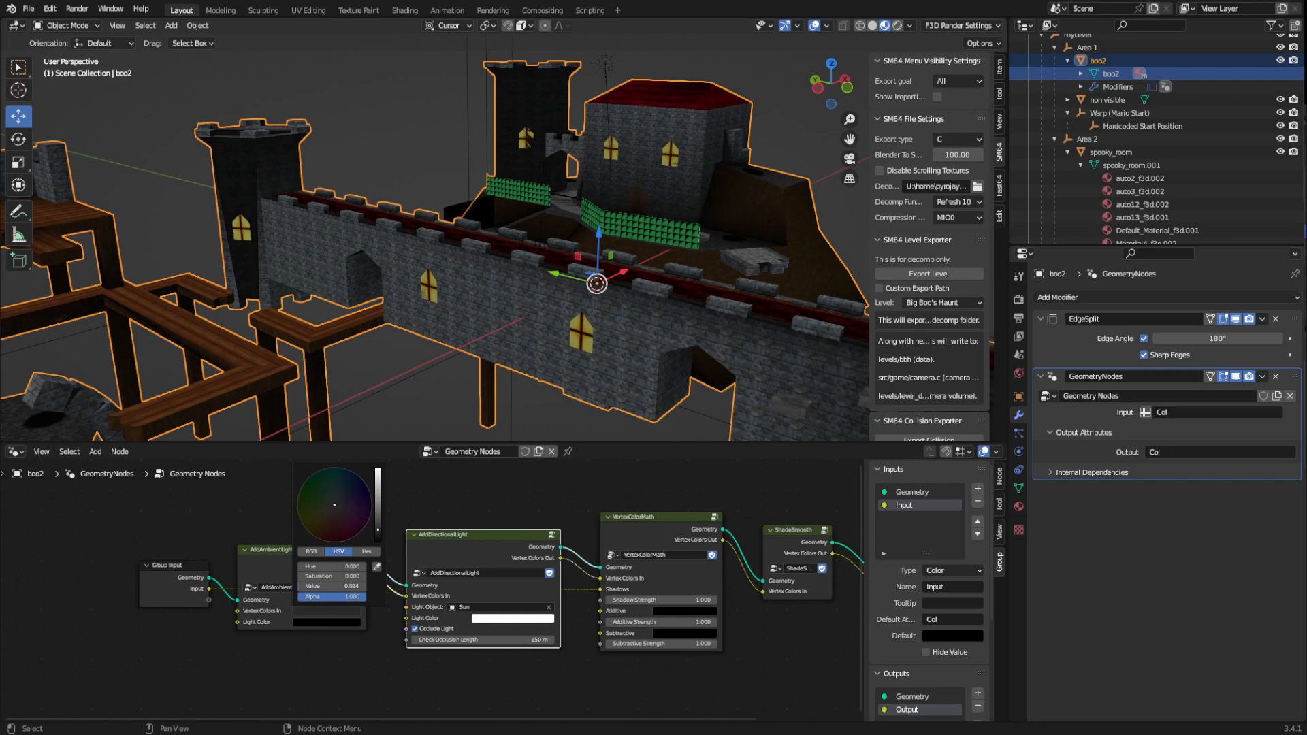
left_click_drag(378, 542, 378, 498)
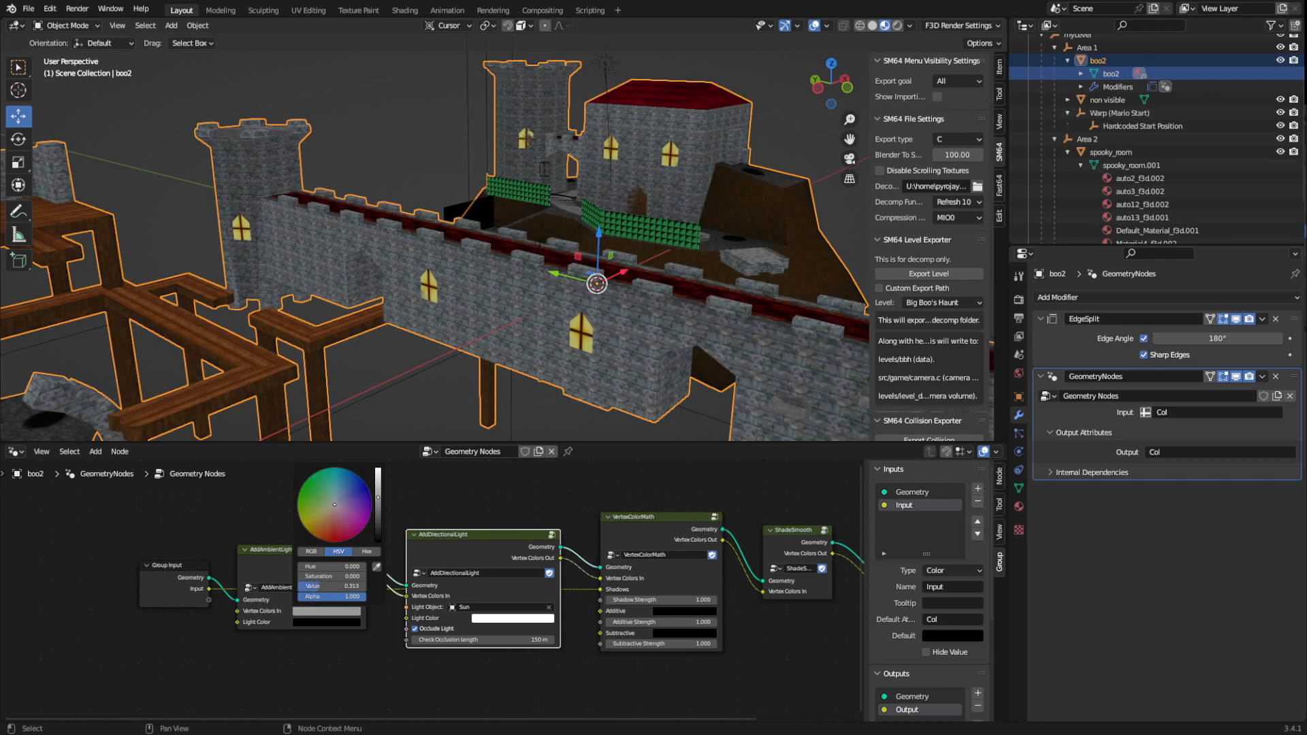
left_click_drag(378, 505, 378, 510)
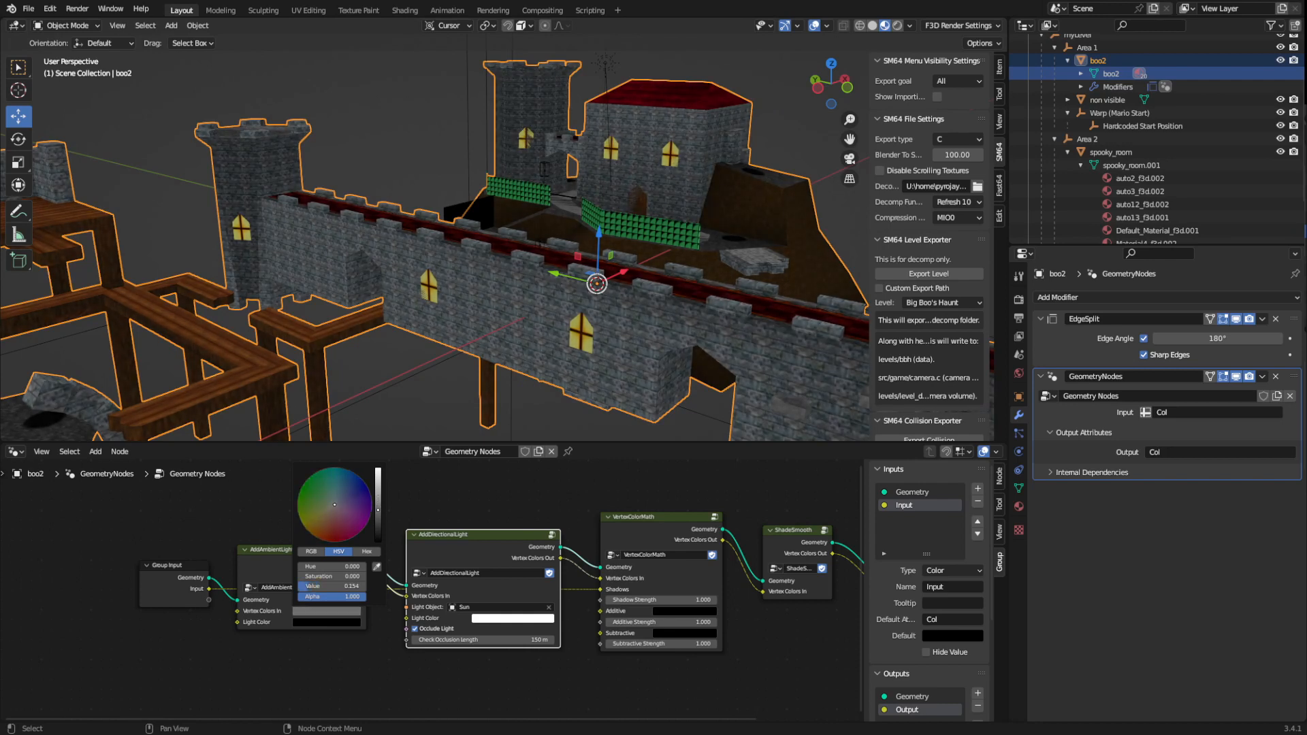
- Examine the vertex lighting and shadows across the castle, its towers and the surrounding ground from above and farther away
middle_click_drag(593, 338, 654, 315)
scroll(633, 309, "down", 6)
scroll(450, 257, "up", 1)
middle_click_drag(477, 252, 550, 377, "shift")
scroll(571, 349, "up", 4)
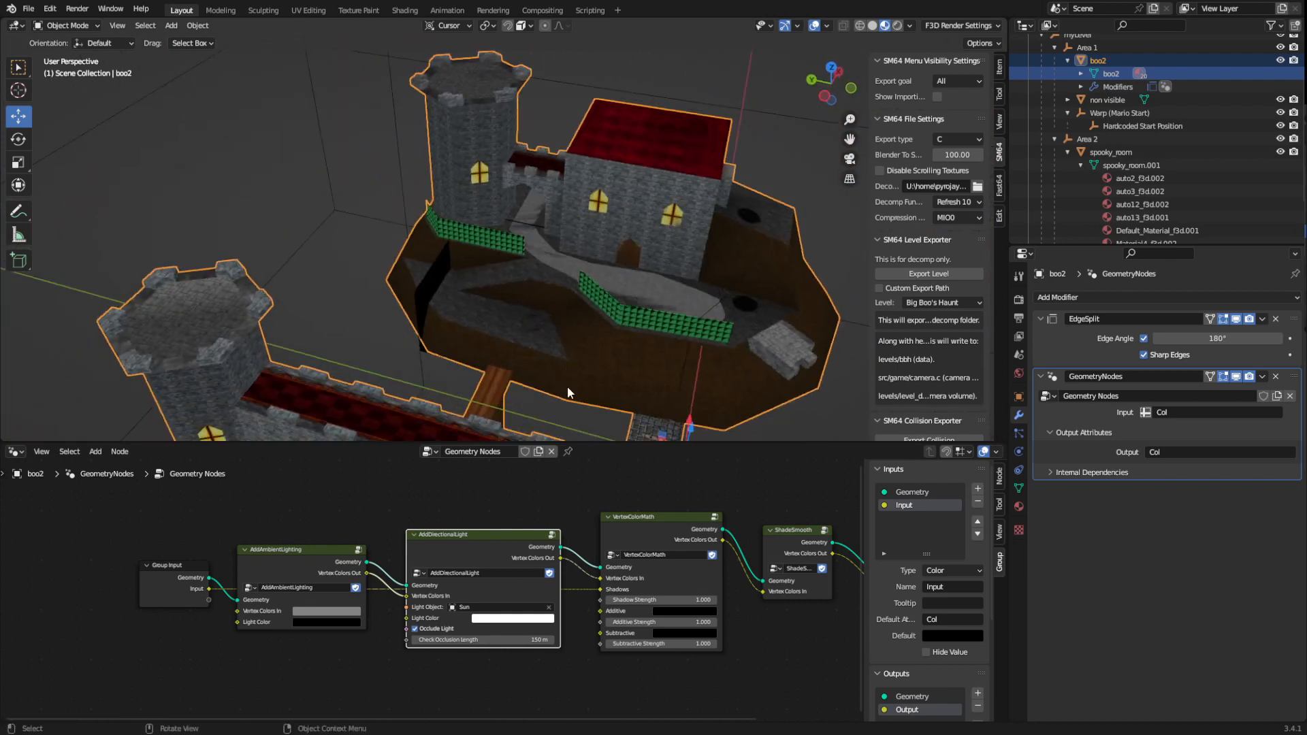
scroll(579, 357, "down", 4)
middle_click_drag(605, 346, 571, 327)
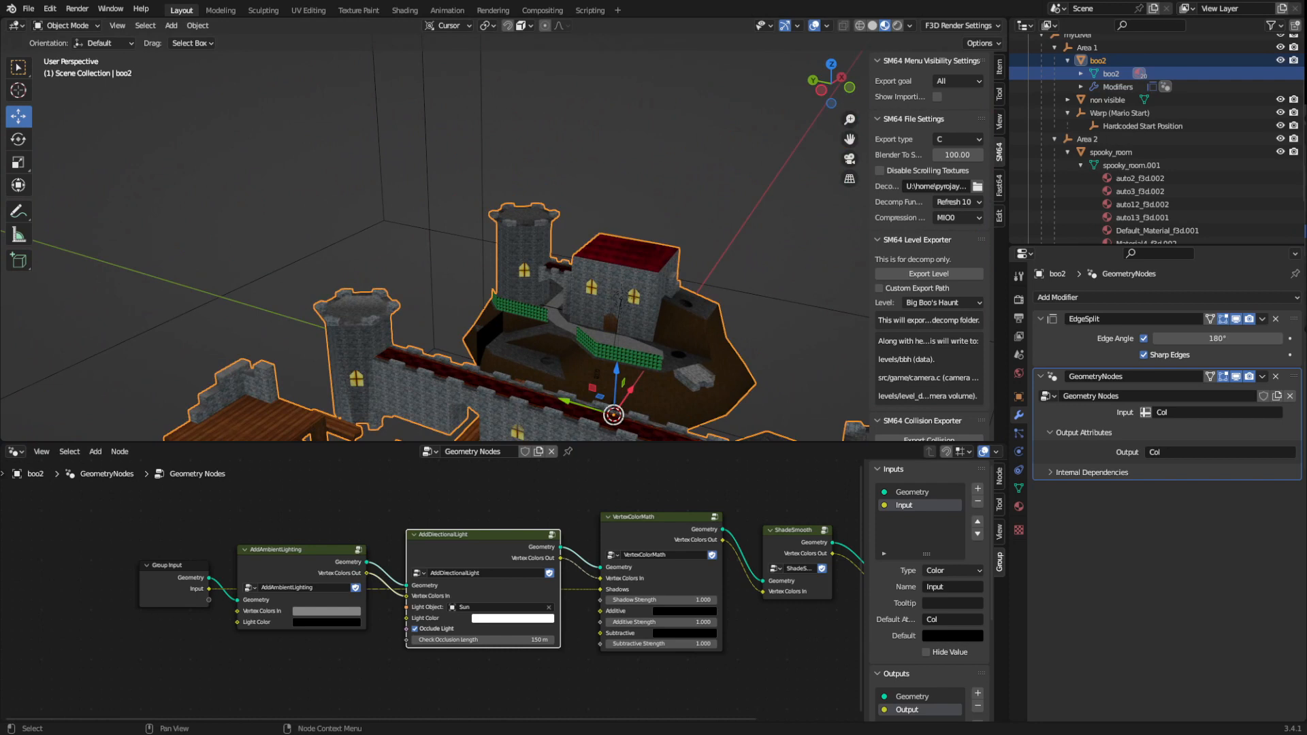